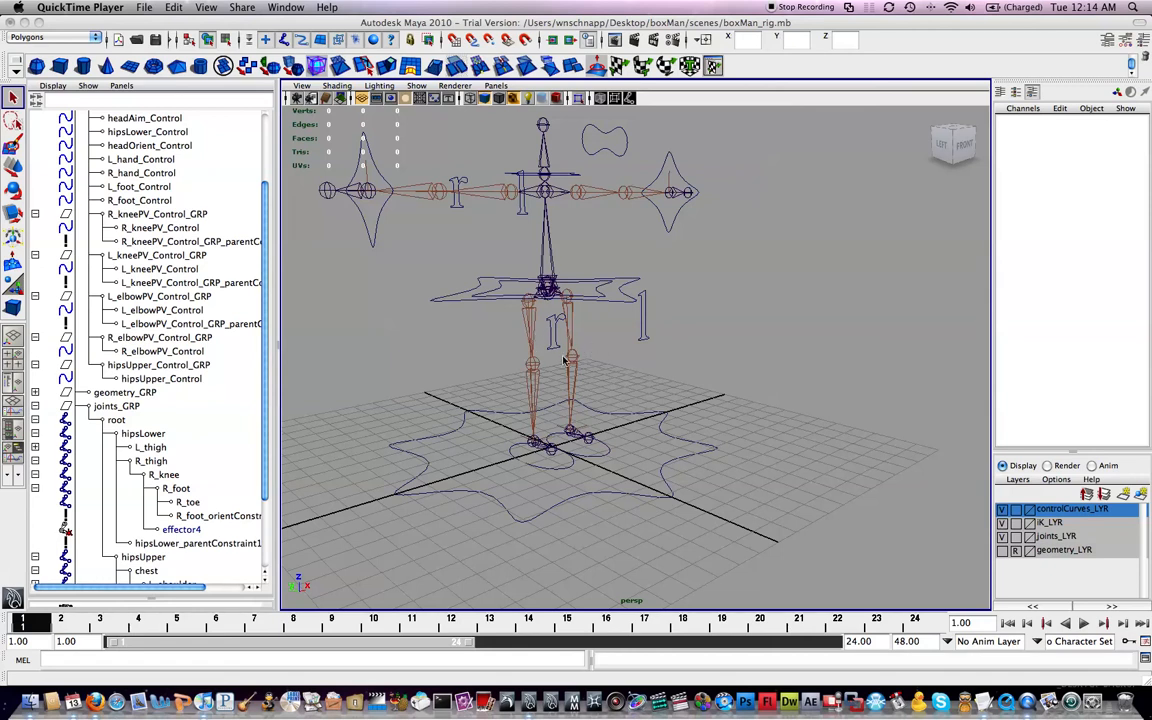
Step: Select the left foot control and examine the legs and knee pole vector controls from the side
{"action": "left_click", "coordinate": [584, 457]}
{"action": "left_click", "coordinate": [604, 456]}
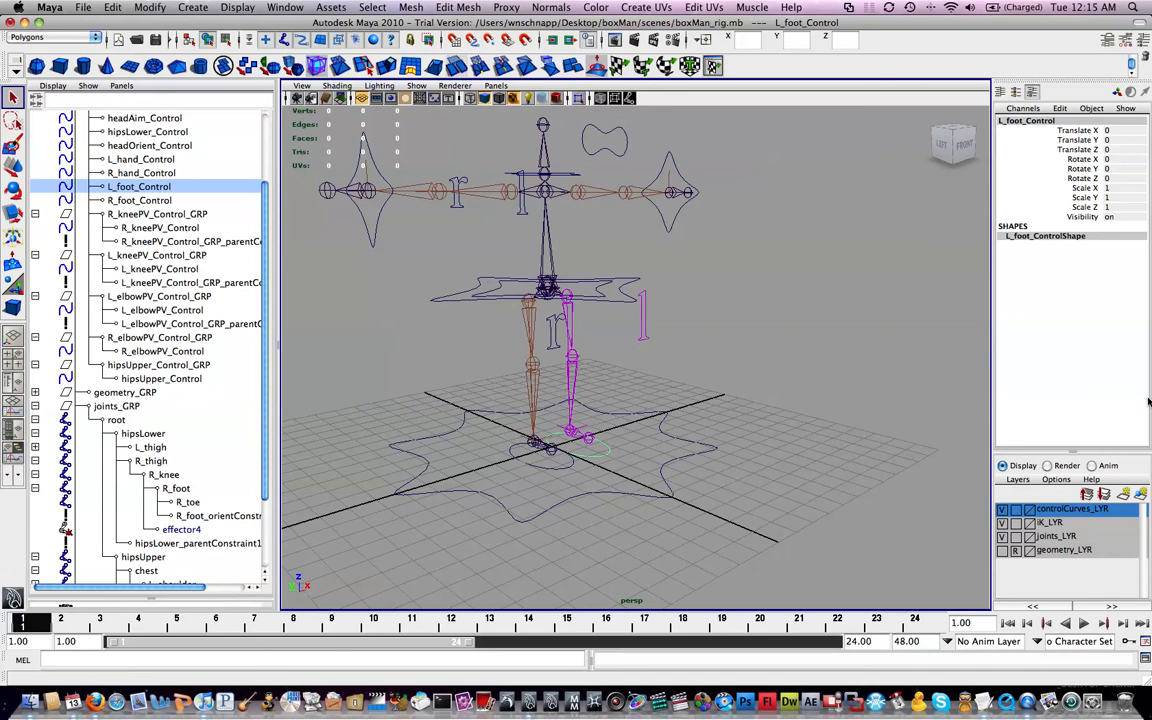
{"action": "scroll", "coordinate": [782, 352], "scroll_direction": "up", "scroll_amount": 5}
{"action": "middle_click_drag", "start_coordinate": [782, 352], "coordinate": [758, 275], "text": "alt"}
{"action": "left_click_drag", "start_coordinate": [758, 275], "coordinate": [686, 317], "text": "alt"}
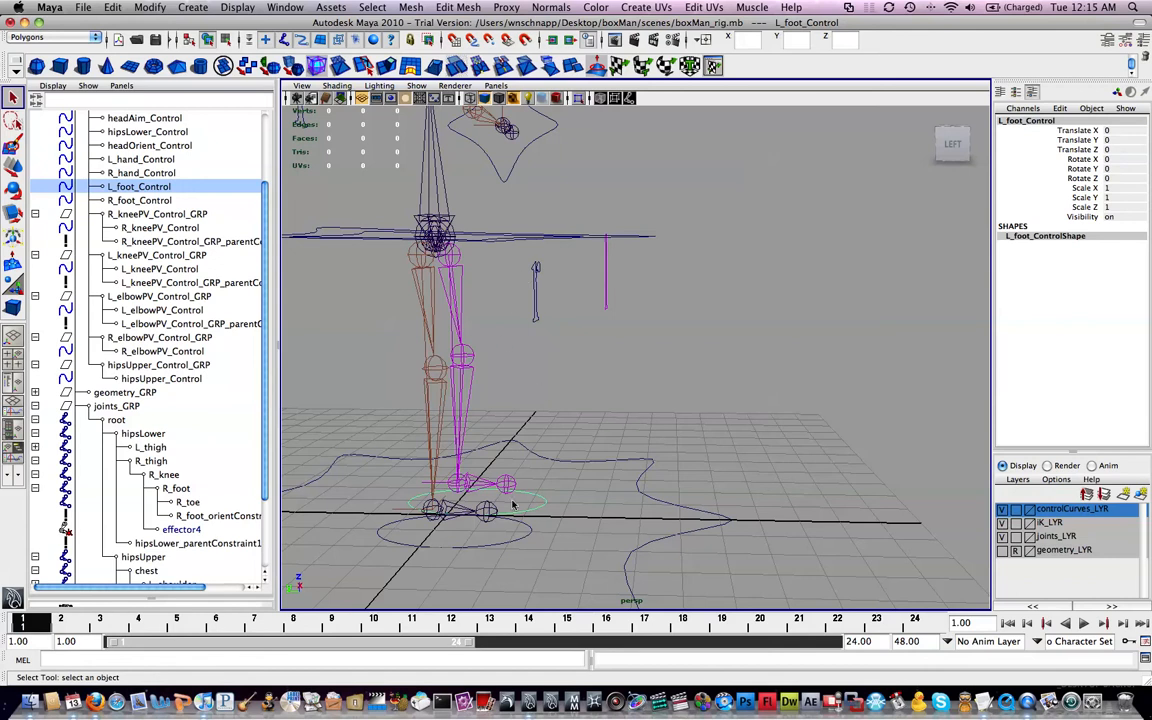
{"action": "left_click_drag", "start_coordinate": [527, 516], "coordinate": [585, 243], "text": "alt"}
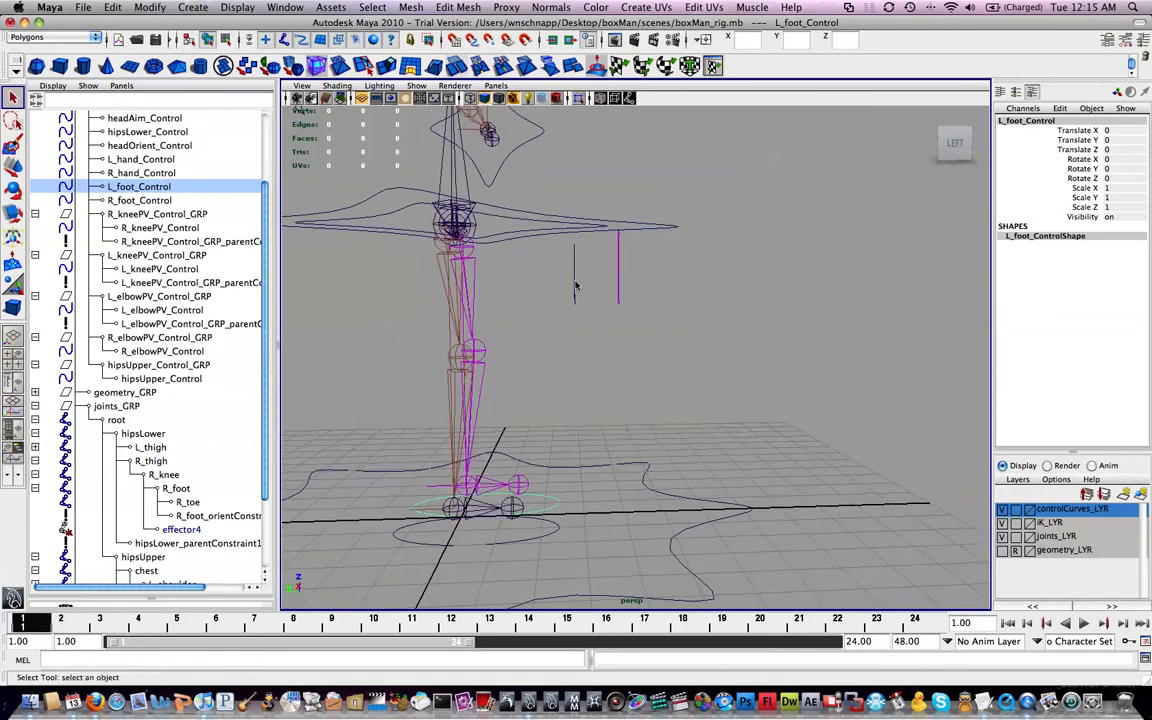
{"action": "left_click_drag", "start_coordinate": [572, 286], "coordinate": [624, 326], "text": "alt"}
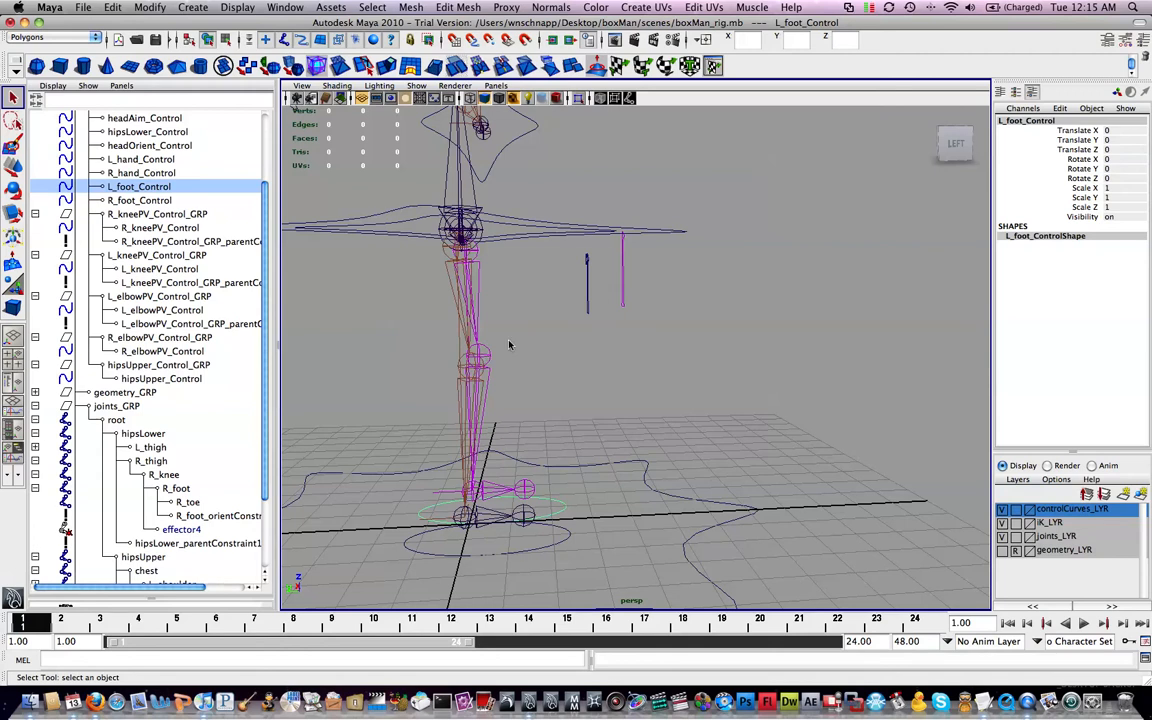
Step: Try moving the right knee pole vector control freely and undo the last move
{"action": "left_click", "coordinate": [587, 289]}
{"action": "key", "text": "w"}
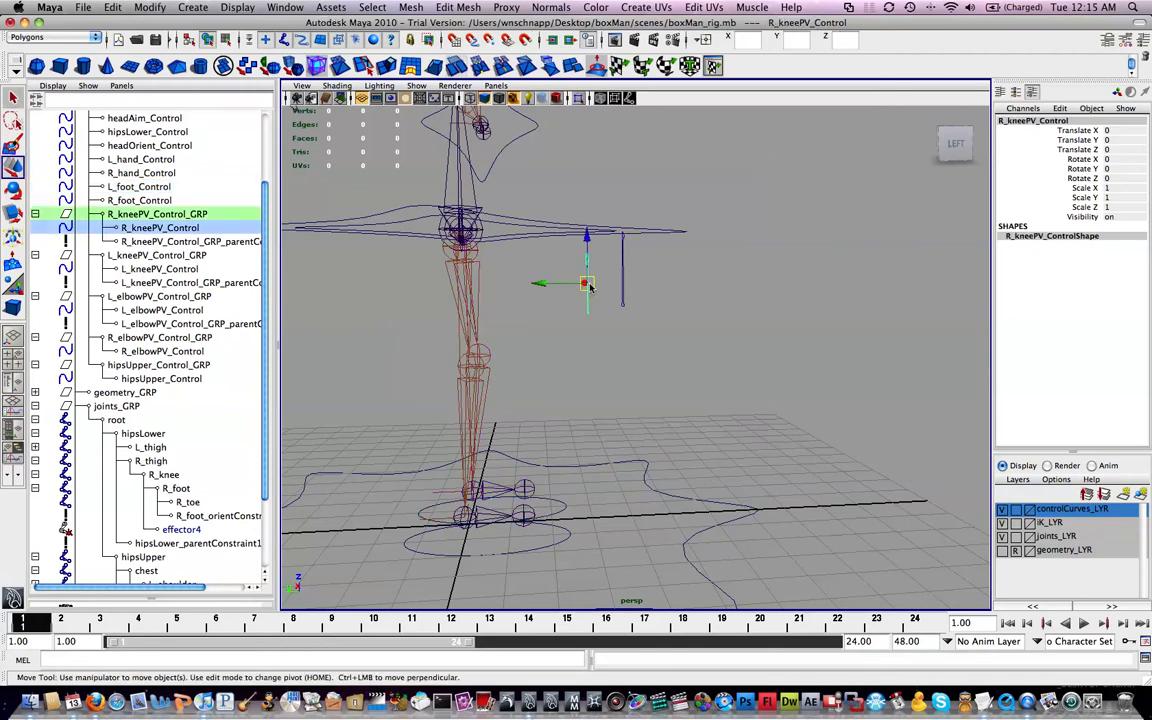
{"action": "left_click_drag", "start_coordinate": [590, 287], "coordinate": [591, 289]}
{"action": "left_click_drag", "start_coordinate": [643, 364], "coordinate": [631, 314]}
{"action": "key", "text": "super+z"}
Step: Reset all translate and rotate values of the left knee pole vector control to 0
{"action": "left_click_drag", "start_coordinate": [724, 331], "coordinate": [652, 301], "text": "alt"}
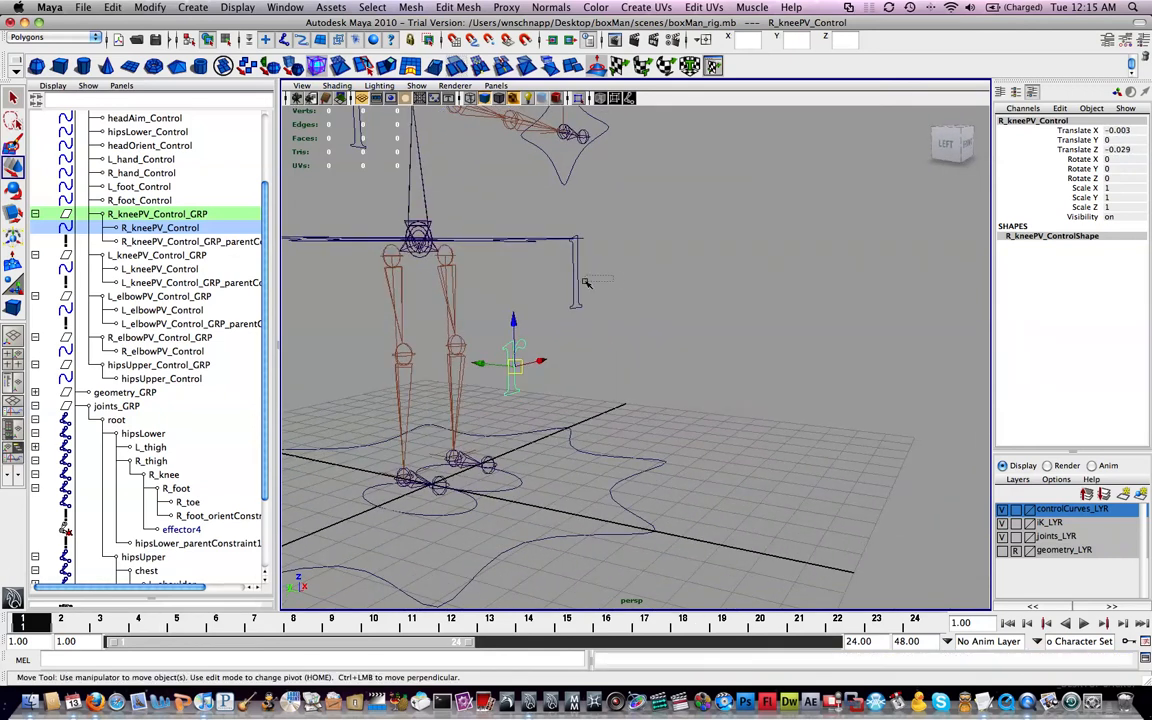
{"action": "left_click", "coordinate": [573, 290]}
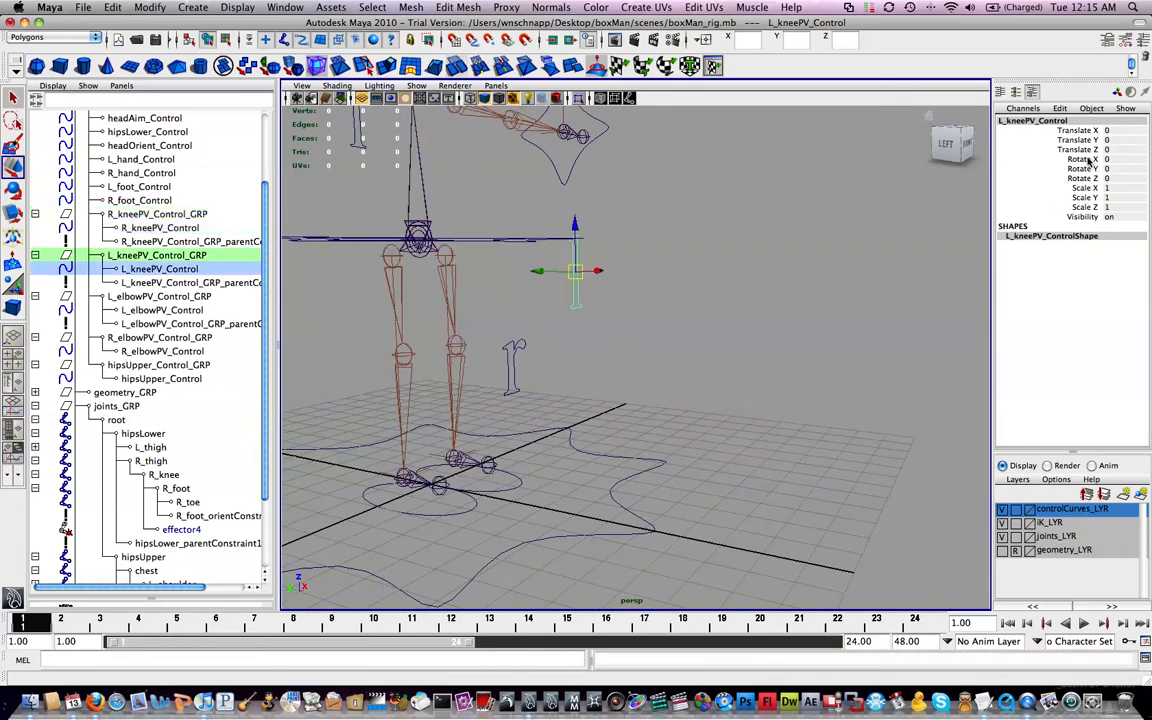
{"action": "left_click_drag", "start_coordinate": [1108, 130], "coordinate": [1128, 184]}
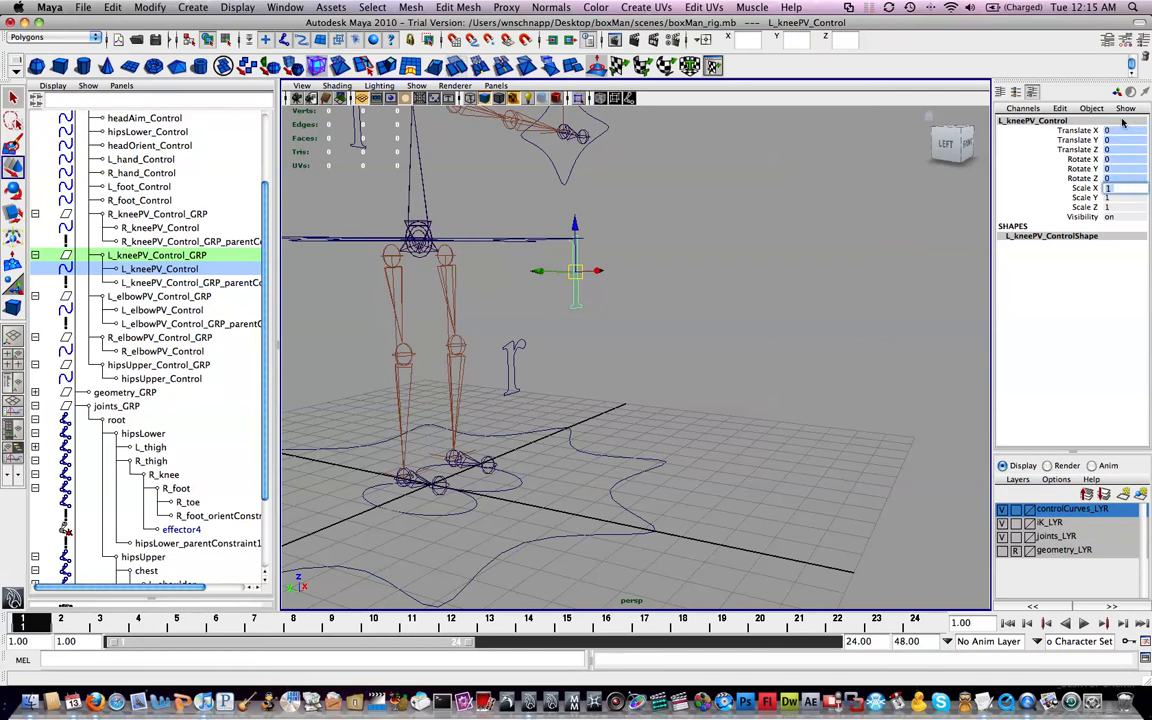
{"action": "left_click_drag", "start_coordinate": [1120, 129], "coordinate": [1126, 183]}
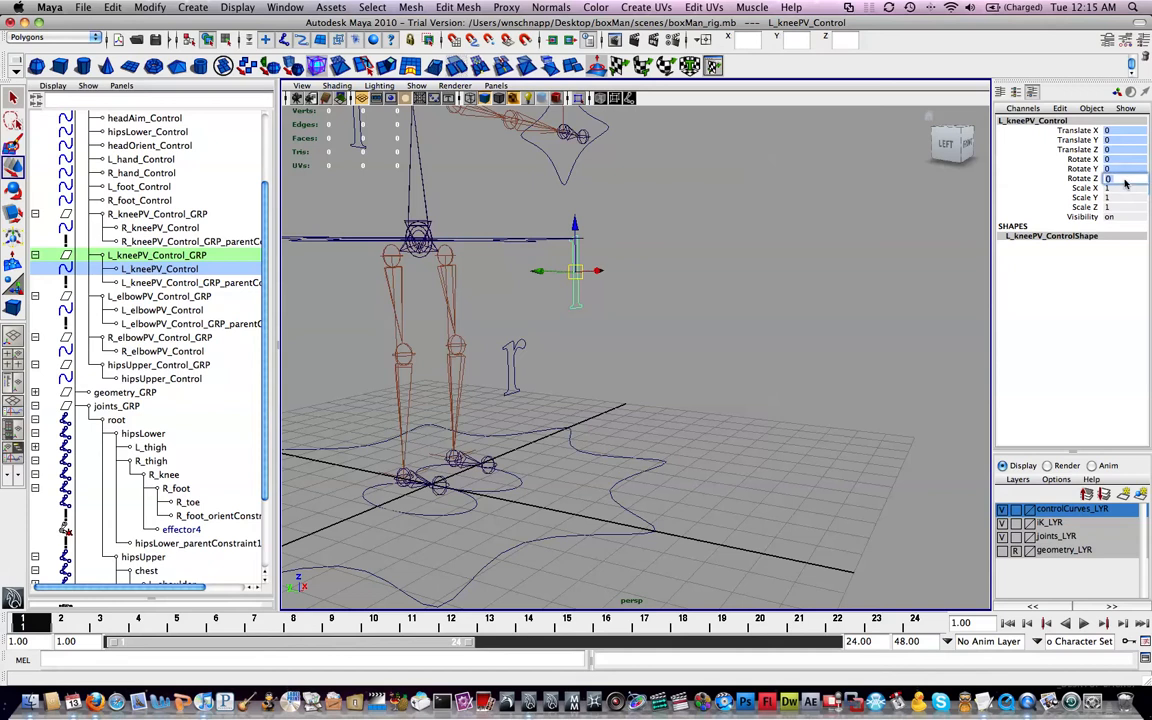
{"action": "key", "text": "Return"}
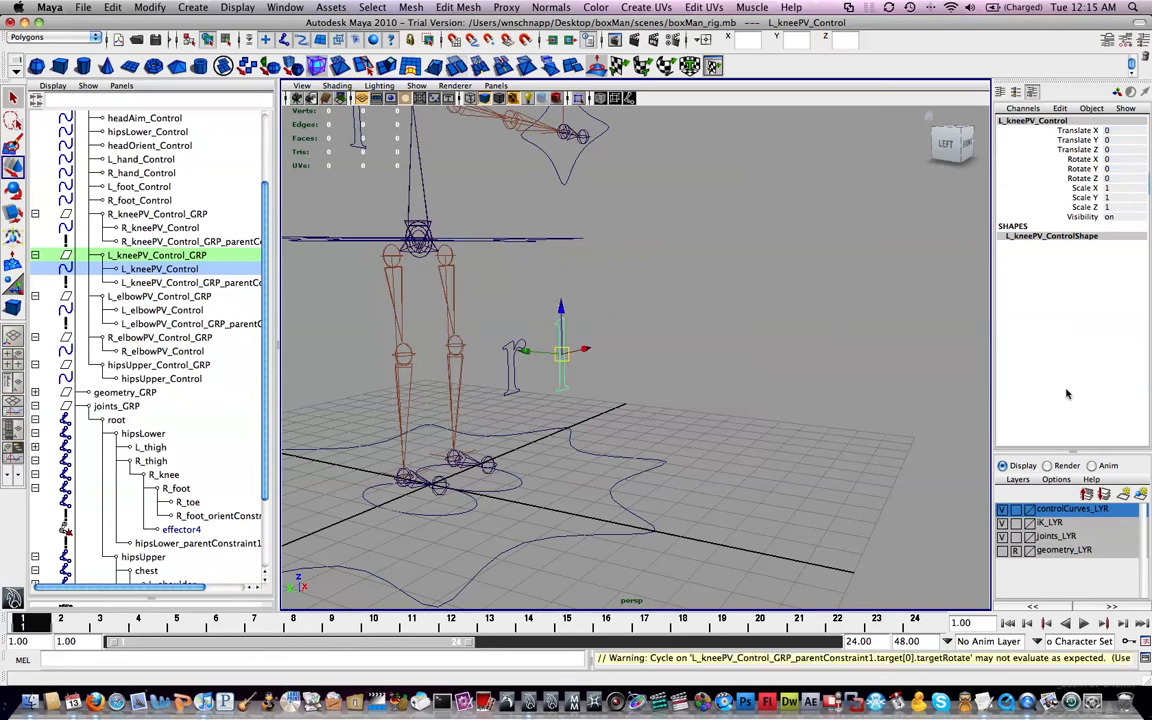
Step: Select the right foot control and save the scene
{"action": "left_click_drag", "start_coordinate": [690, 420], "coordinate": [537, 430], "text": "alt"}
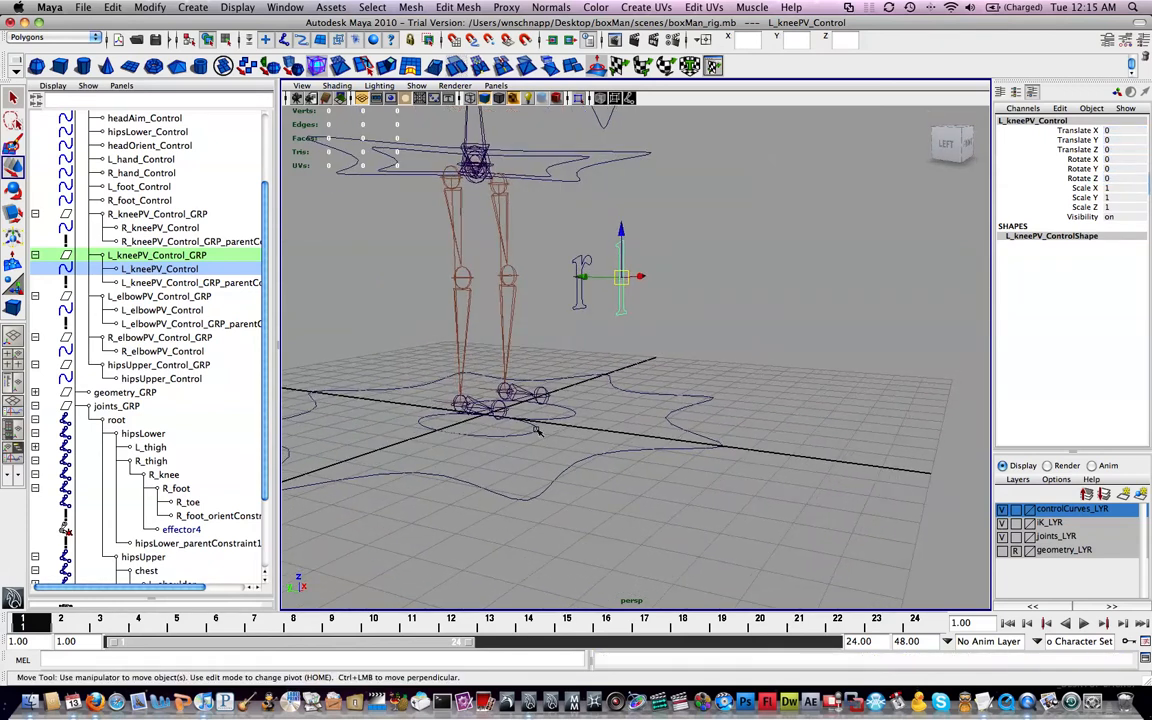
{"action": "left_click", "coordinate": [473, 410]}
{"action": "key", "text": "super+s"}
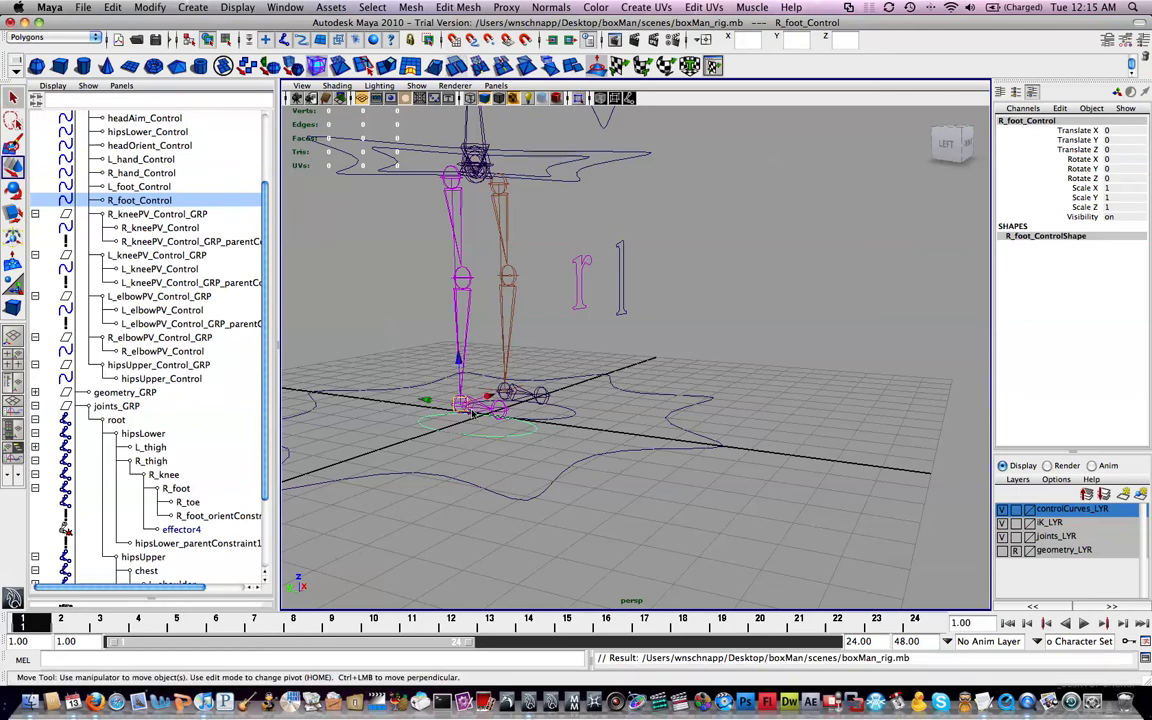
Step: Try lifting the right foot control to test the knee bend and undo the moves
{"action": "left_click_drag", "start_coordinate": [470, 405], "coordinate": [565, 227]}
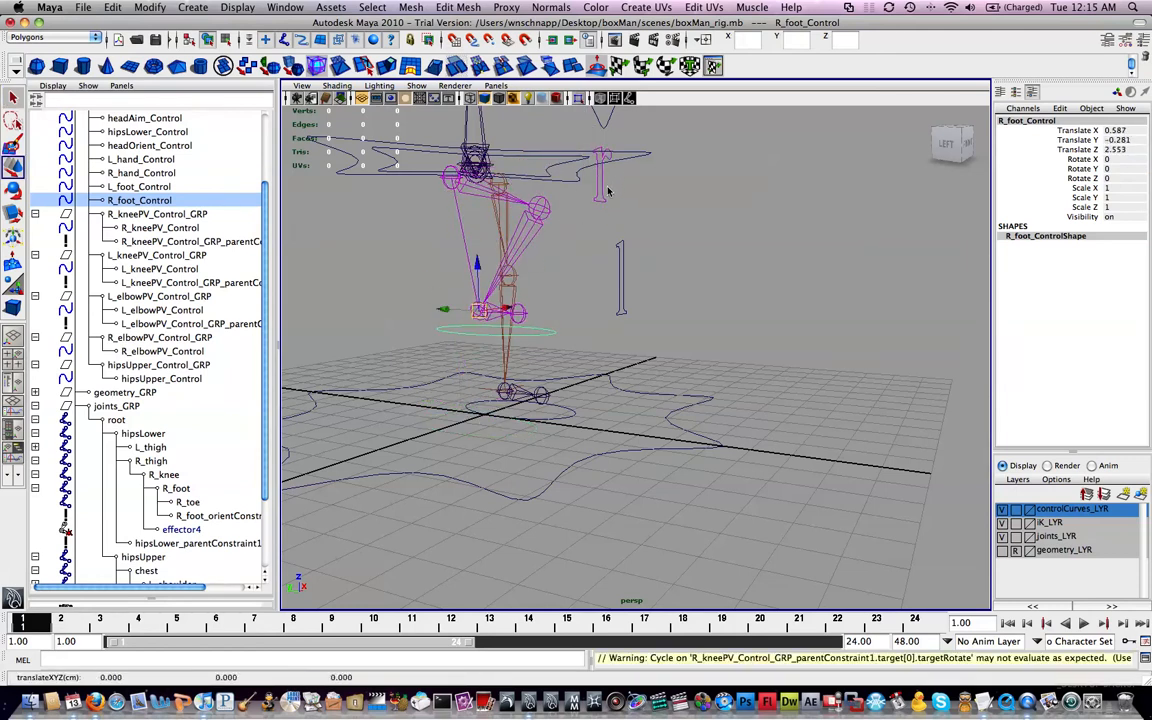
{"action": "key", "text": "super+z"}
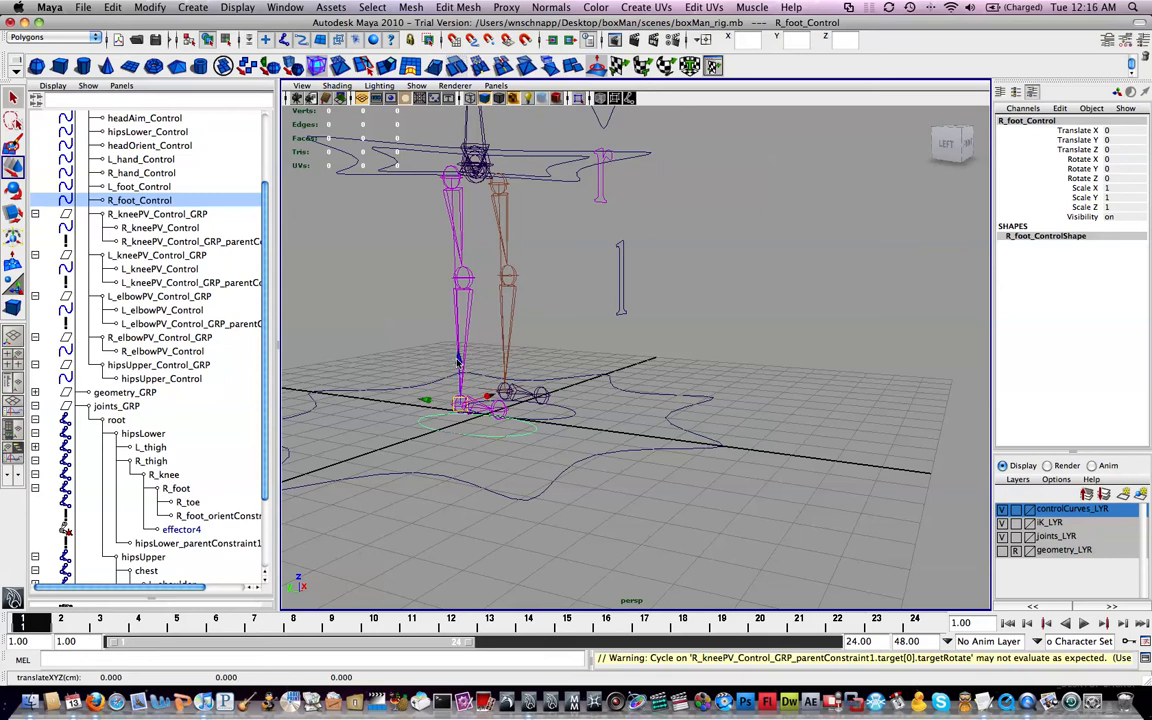
{"action": "left_click_drag", "start_coordinate": [456, 362], "coordinate": [457, 356]}
{"action": "key", "text": "z"}
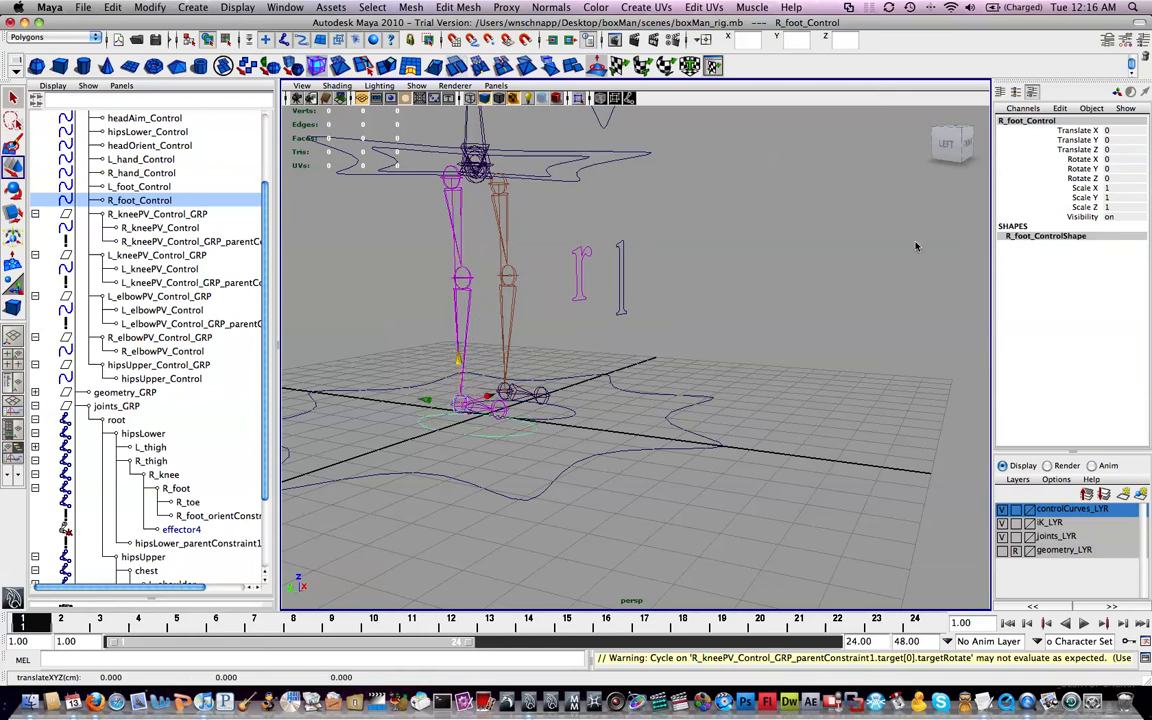
Step: Set the translate and rotate values of the right foot control and the left knee pole vector control to 0
{"action": "left_click_drag", "start_coordinate": [1140, 131], "coordinate": [1130, 178]}
{"action": "key", "text": "Return"}
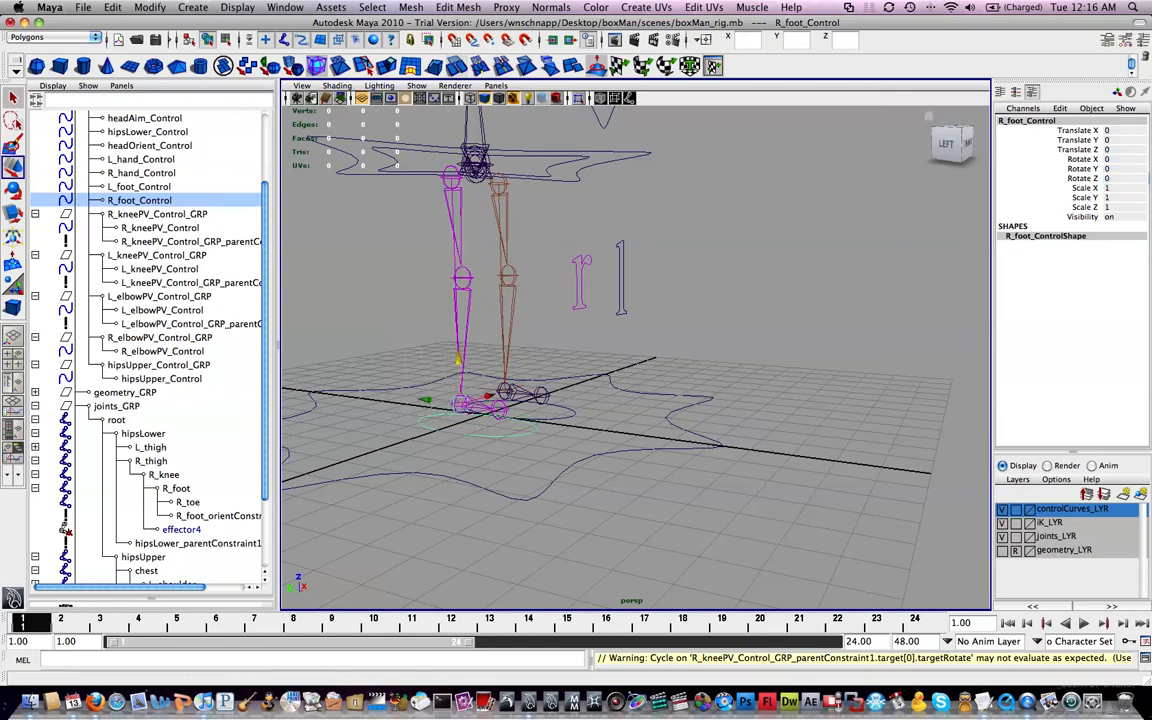
{"action": "left_click_drag", "start_coordinate": [684, 240], "coordinate": [618, 303]}
{"action": "left_click_drag", "start_coordinate": [1128, 130], "coordinate": [1127, 182]}
{"action": "key", "text": "Return"}
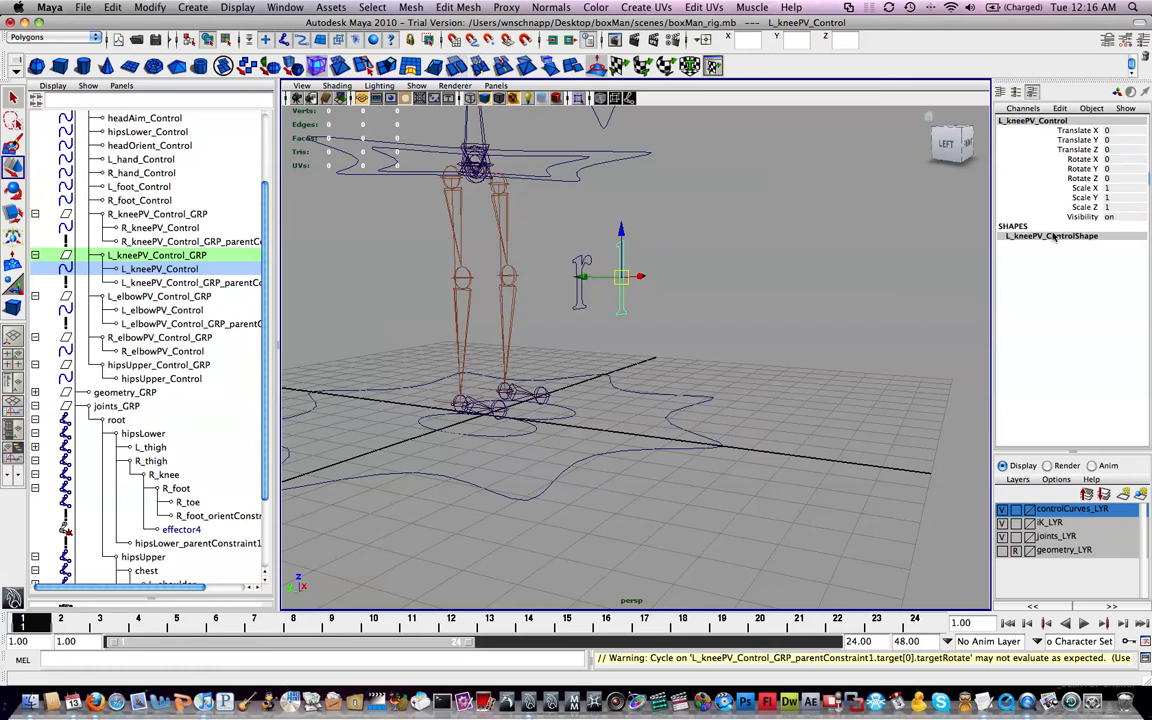
Step: Compare the upper and lower hips controls, try moving the lower hips control, and undo the move
{"action": "left_click_drag", "start_coordinate": [700, 160], "coordinate": [626, 241], "text": "alt"}
{"action": "left_click", "coordinate": [637, 277]}
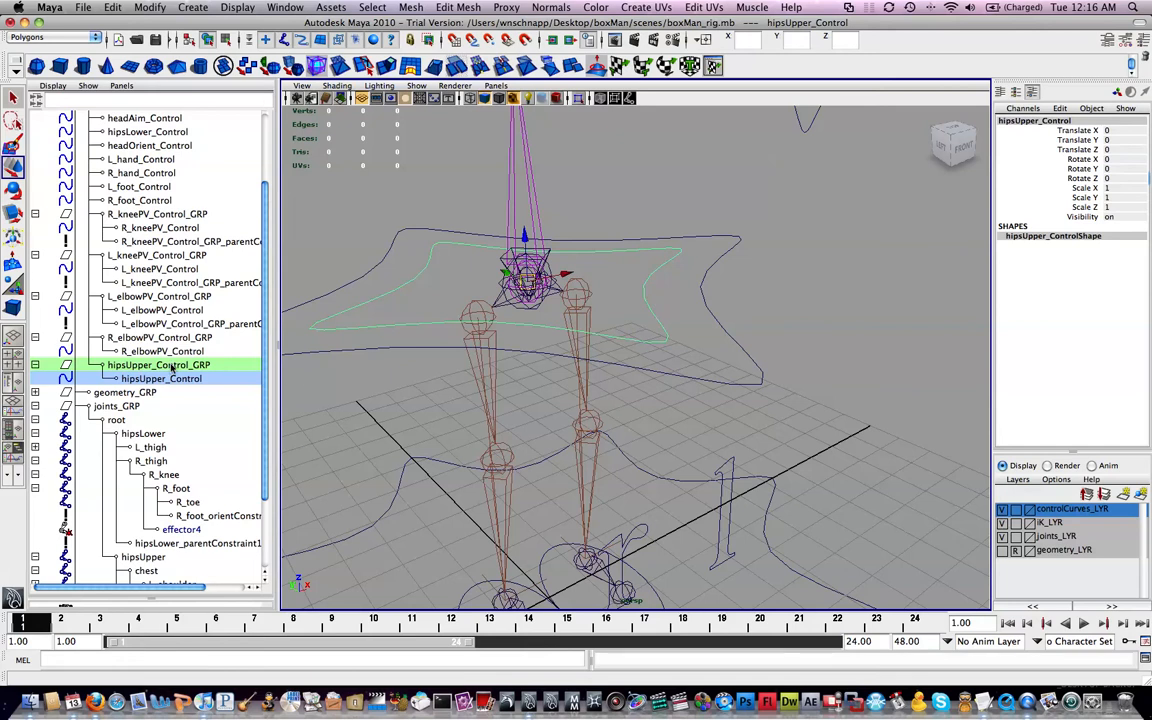
{"action": "left_click_drag", "start_coordinate": [660, 235], "coordinate": [686, 187], "text": "alt"}
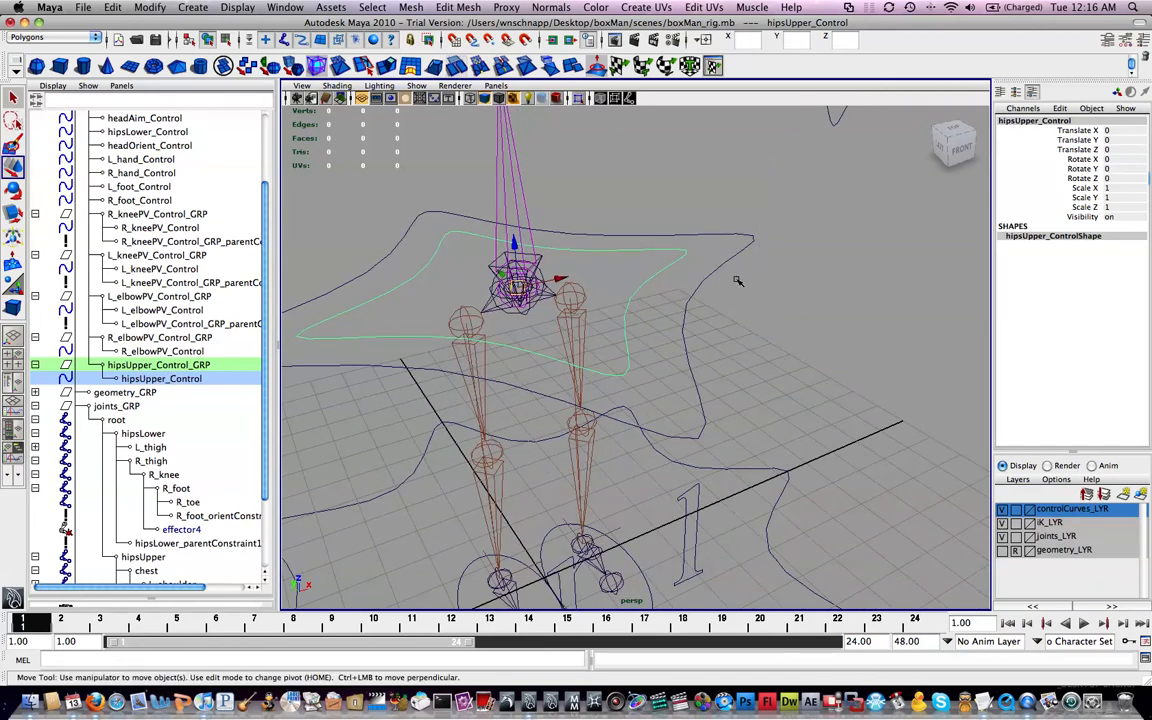
{"action": "left_click", "coordinate": [689, 265]}
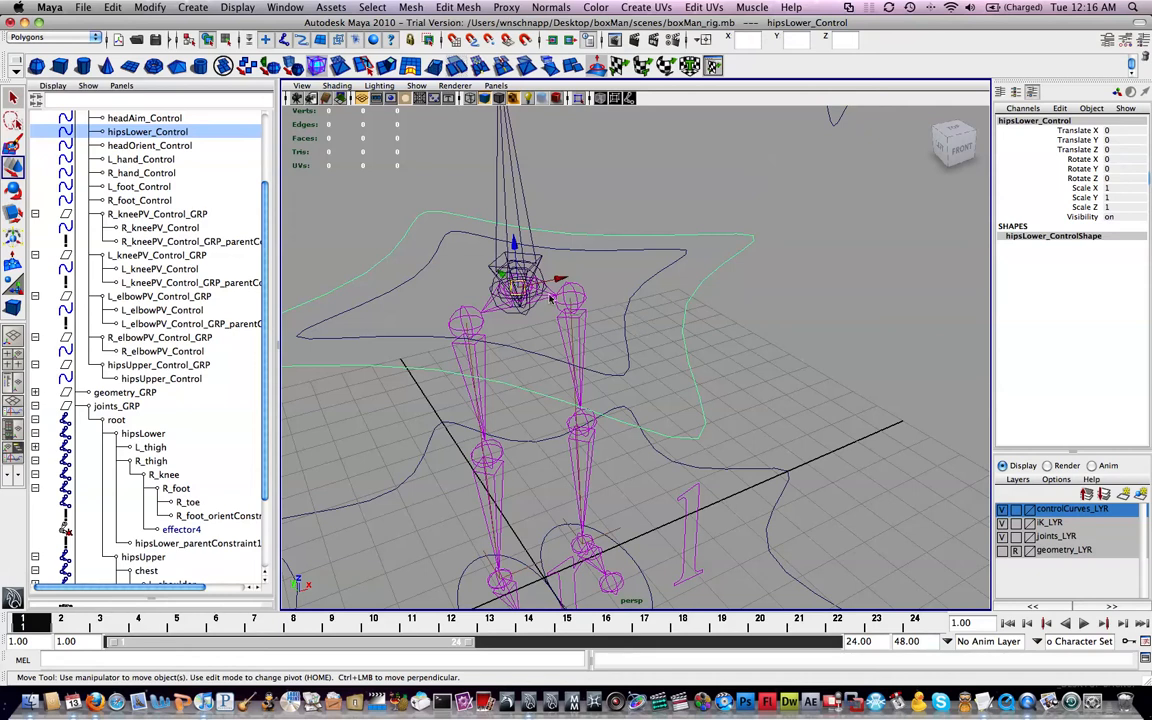
{"action": "left_click_drag", "start_coordinate": [514, 290], "coordinate": [650, 340]}
{"action": "key", "text": "super+z"}
{"action": "left_click_drag", "start_coordinate": [569, 358], "coordinate": [693, 289], "text": "alt"}
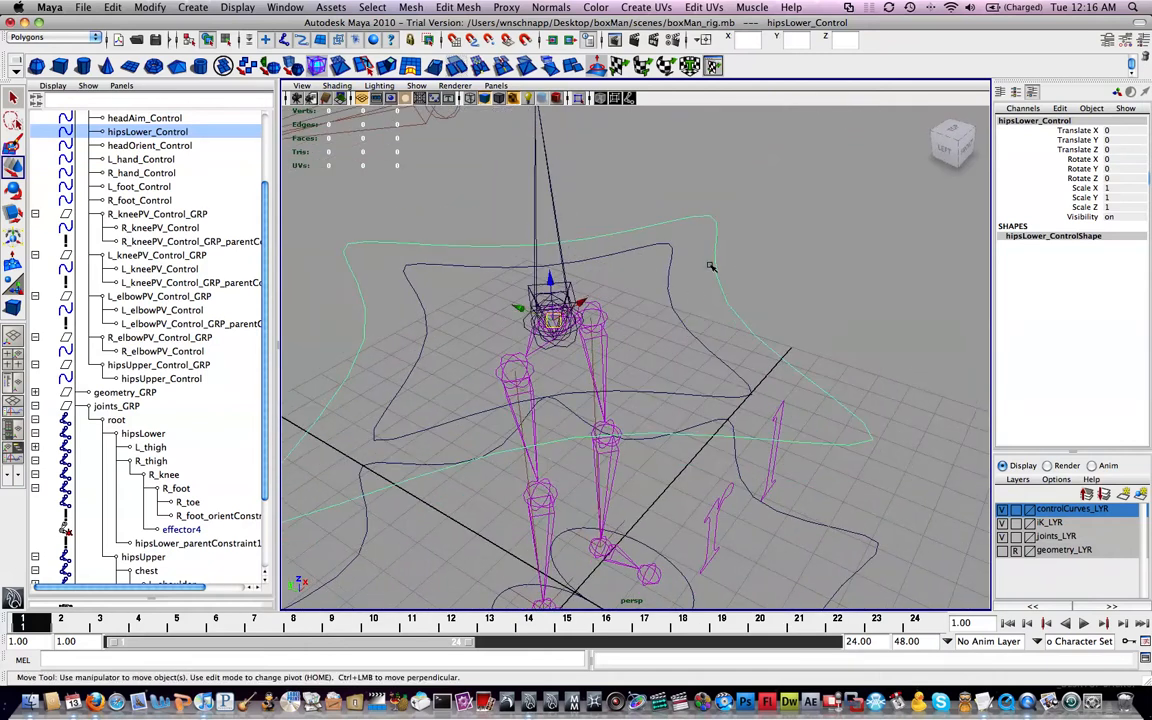
Step: Parent-constrain hipsUpper_Control_GRP to hipsLower_Control so that the lower hips control drives the upper one
{"action": "left_click", "coordinate": [661, 250]}
{"action": "left_click_drag", "start_coordinate": [684, 244], "coordinate": [741, 260], "text": "alt"}
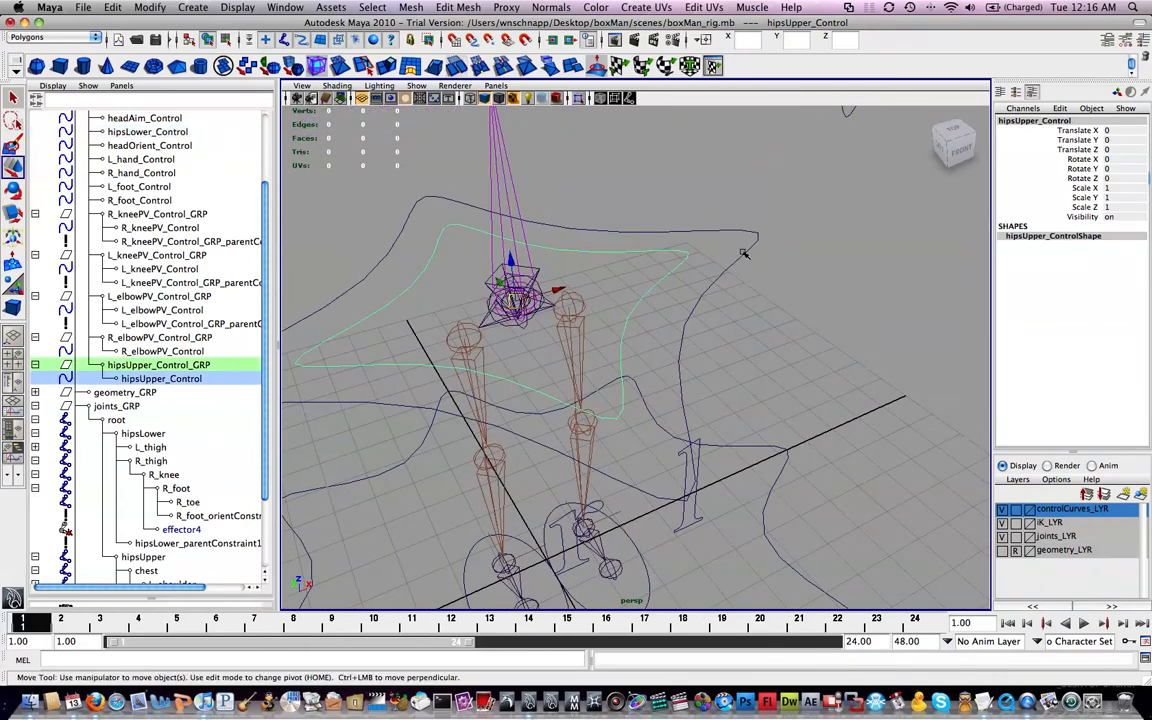
{"action": "left_click", "coordinate": [734, 267]}
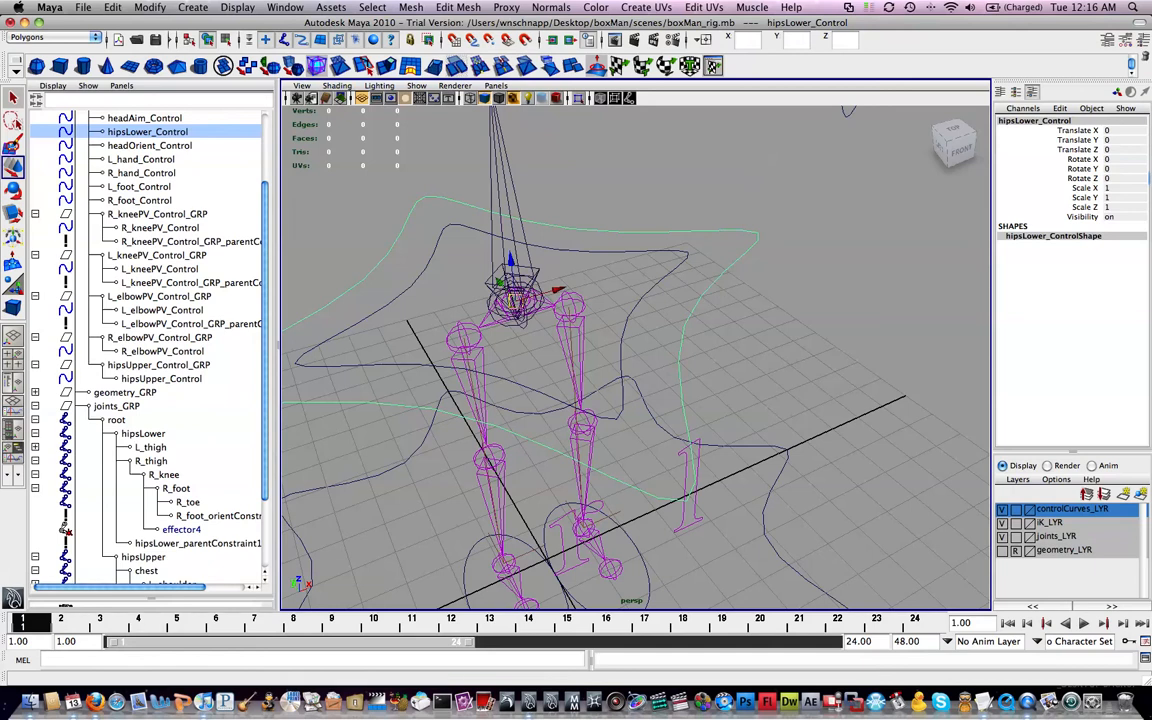
{"action": "left_click", "coordinate": [158, 364], "text": "super"}
{"action": "key", "text": "space"}
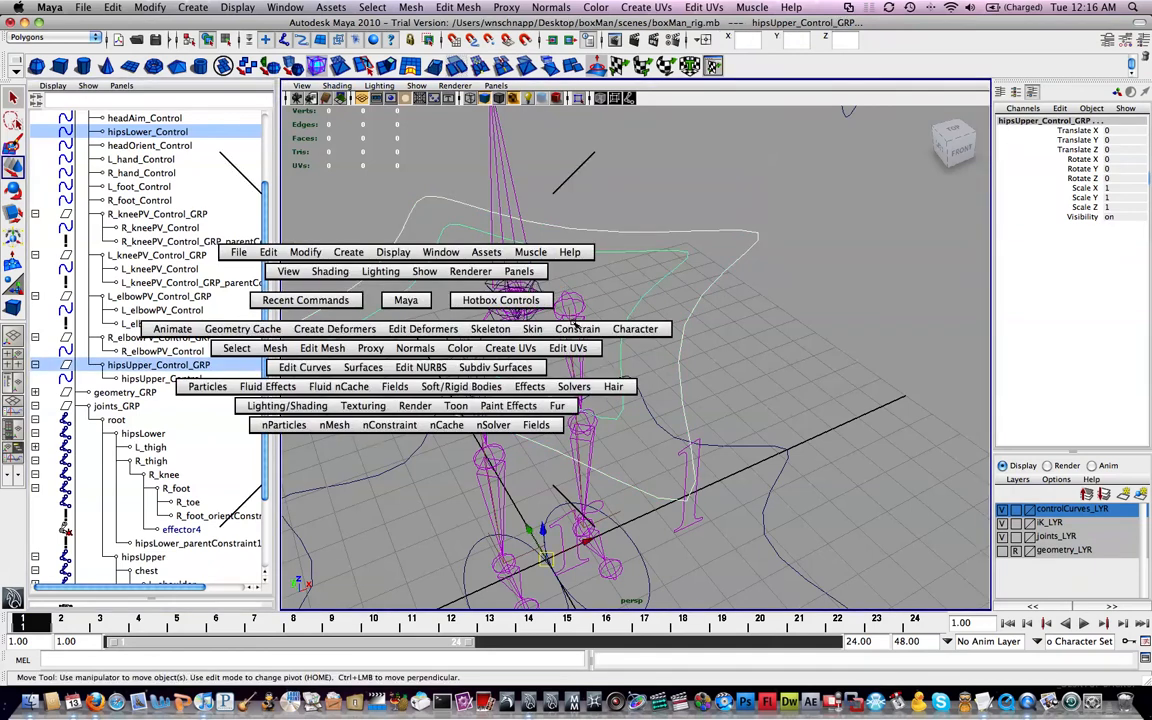
{"action": "left_click", "coordinate": [577, 329]}
{"action": "left_click", "coordinate": [574, 389]}
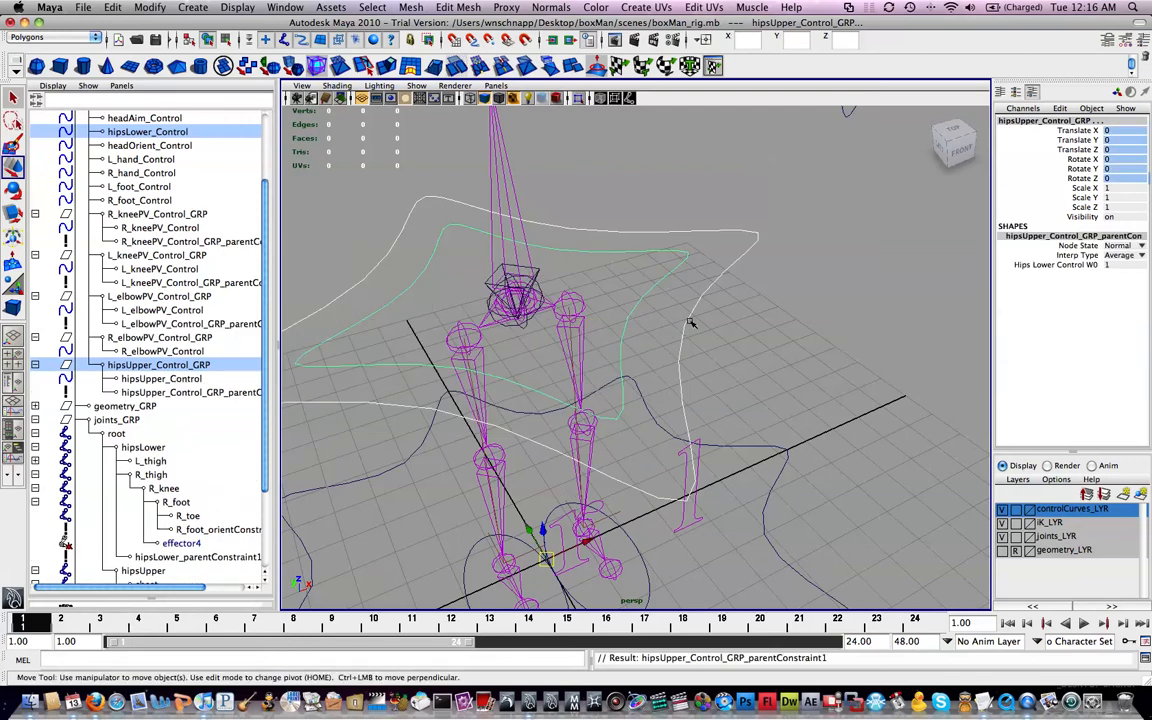
Step: Test the new parent constraint by moving the lower hips control and undo the move
{"action": "left_click", "coordinate": [690, 305]}
{"action": "left_click_drag", "start_coordinate": [520, 299], "coordinate": [545, 326]}
{"action": "key", "text": "z"}
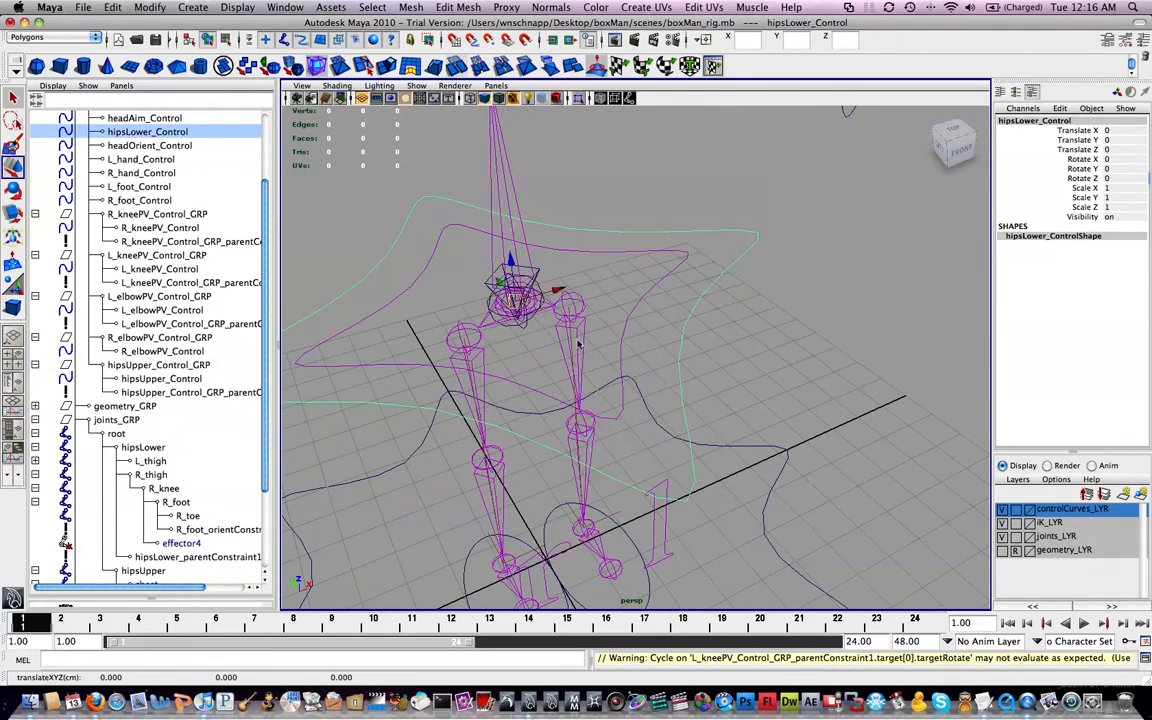
Step: Try rotating the upper hips control to test the torso and undo the rotation
{"action": "left_click", "coordinate": [651, 291]}
{"action": "scroll", "coordinate": [651, 291], "scroll_direction": "up", "scroll_amount": 3}
{"action": "middle_click_drag", "start_coordinate": [607, 278], "coordinate": [700, 304], "text": "alt"}
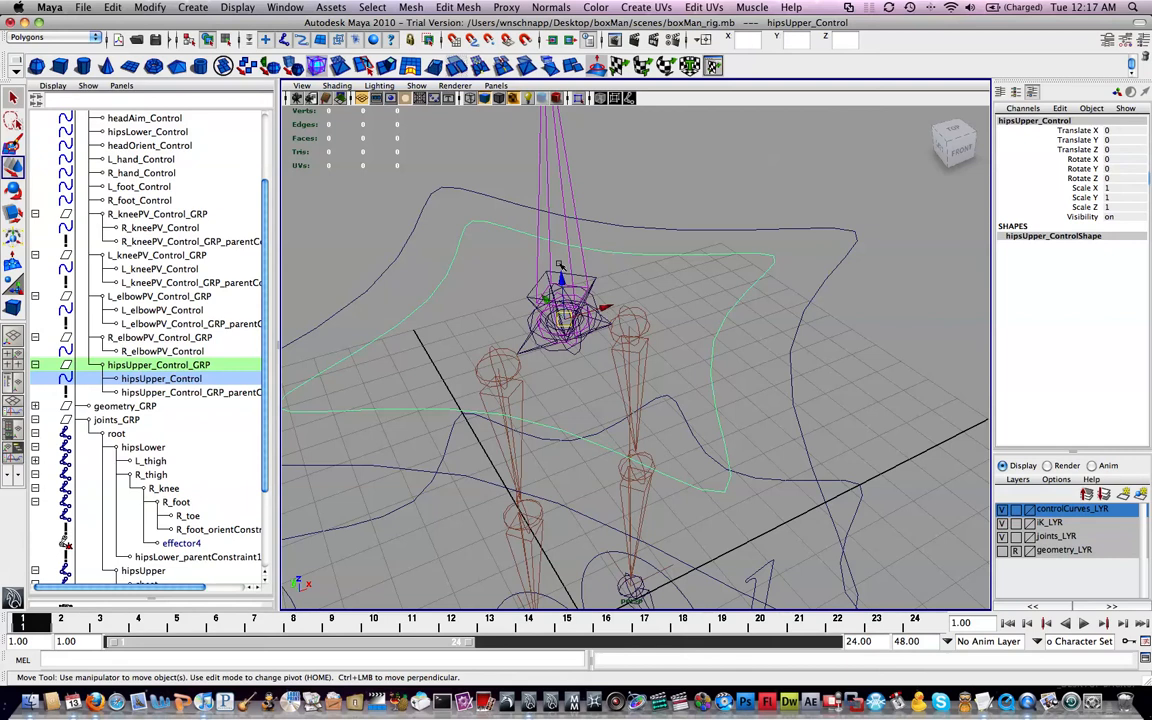
{"action": "key", "text": "e"}
{"action": "left_click_drag", "start_coordinate": [570, 290], "coordinate": [573, 245]}
{"action": "key", "text": "ctrl+z"}
{"action": "left_click_drag", "start_coordinate": [733, 388], "coordinate": [746, 316], "text": "alt"}
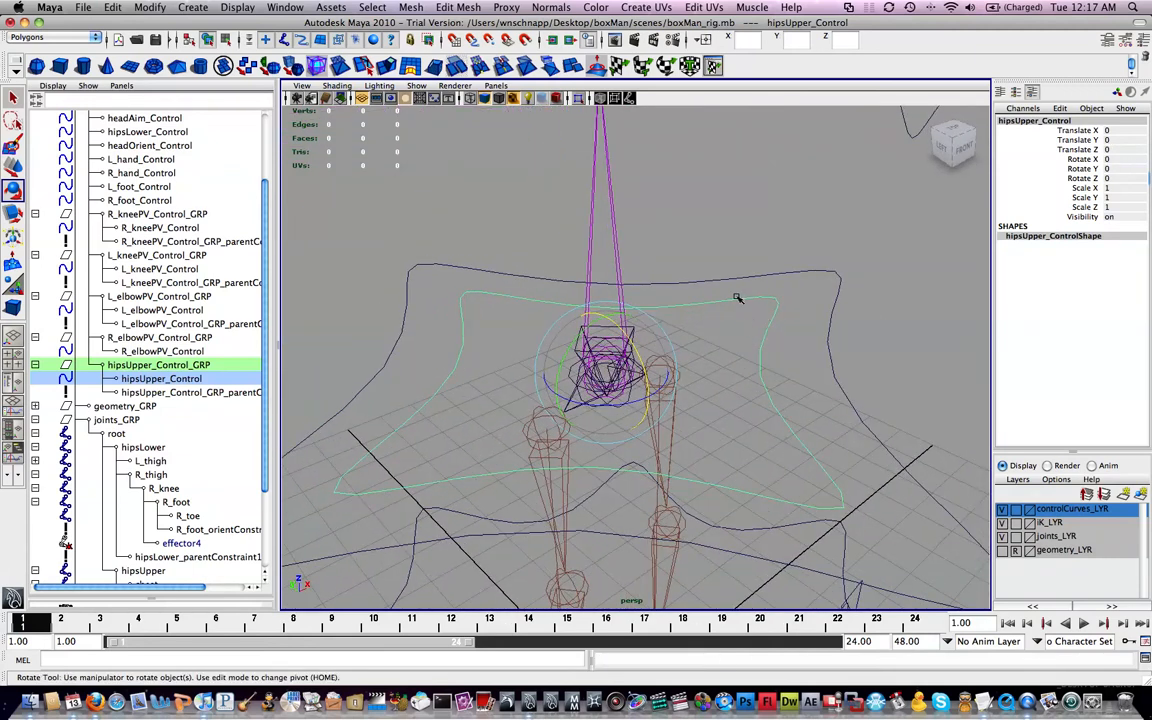
Step: Select the hipsUpper joint at the base of the spine
{"action": "key", "text": "e"}
{"action": "left_click_drag", "start_coordinate": [621, 213], "coordinate": [660, 290], "text": "alt"}
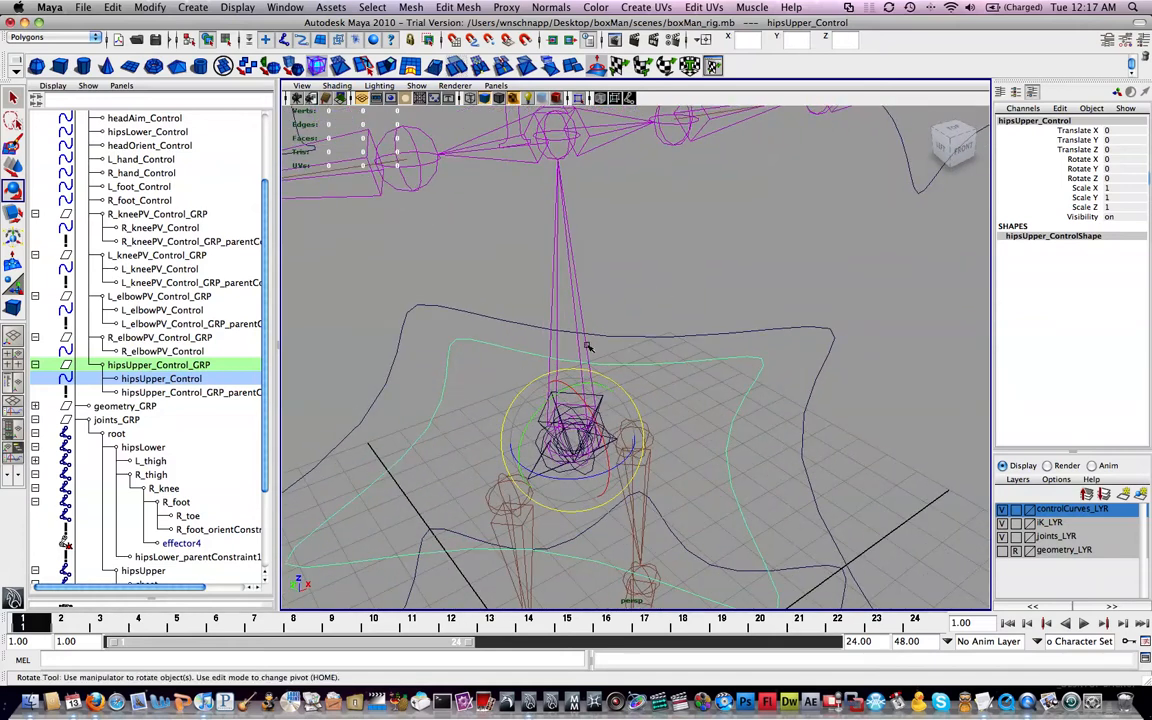
{"action": "left_click_drag", "start_coordinate": [556, 336], "coordinate": [558, 310], "text": "alt"}
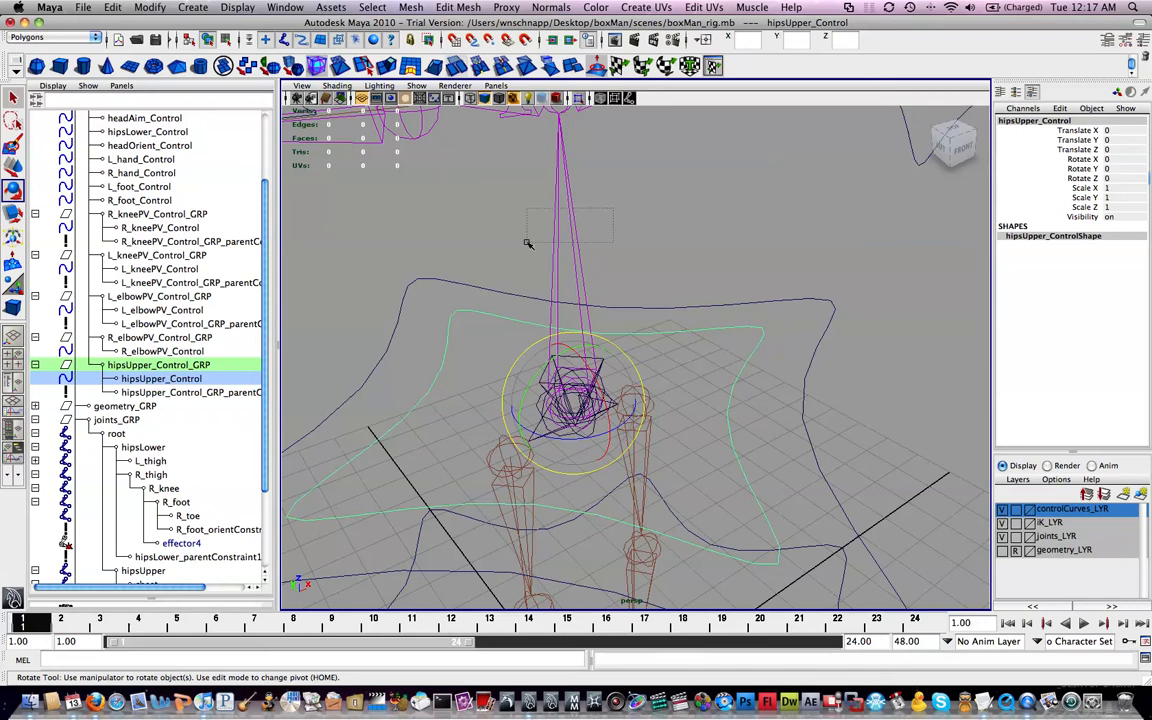
{"action": "left_click", "coordinate": [555, 229]}
{"action": "left_click", "coordinate": [620, 292]}
{"action": "left_click", "coordinate": [561, 211]}
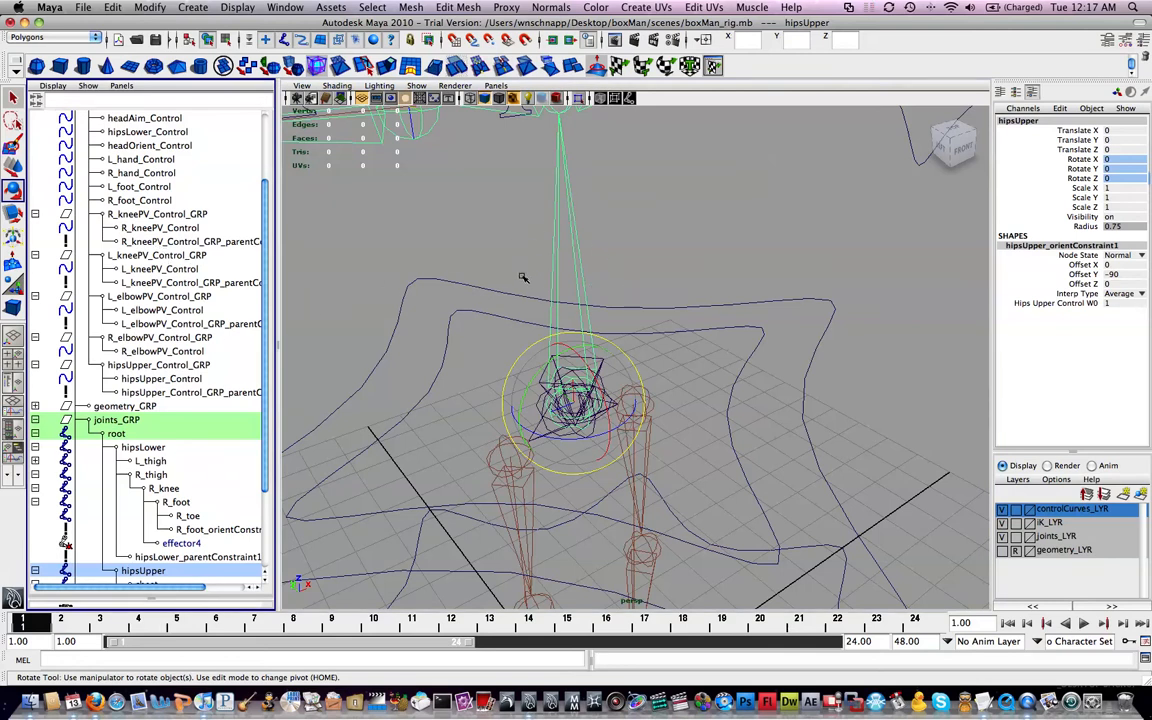
Step: Examine the joint chain above hipsUpper and its child joints and orient constraint in the scene hierarchy
{"action": "scroll", "coordinate": [596, 301], "scroll_direction": "down", "scroll_amount": 8}
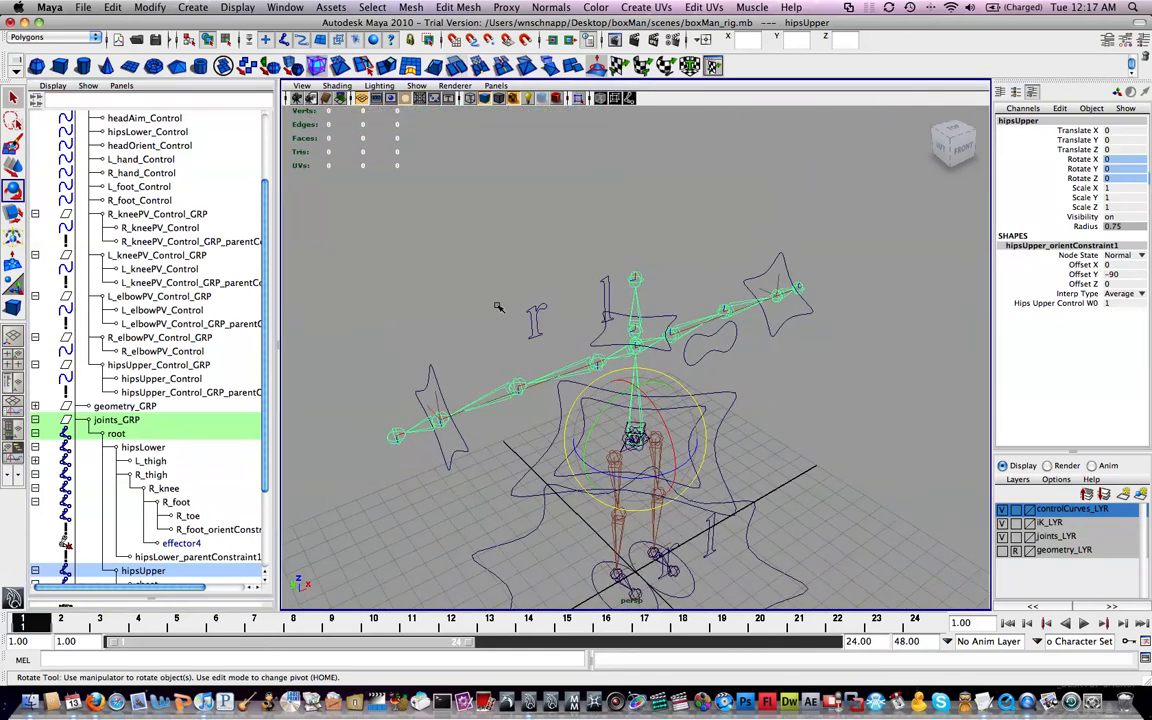
{"action": "scroll", "coordinate": [704, 342], "scroll_direction": "up", "scroll_amount": 8}
{"action": "middle_click_drag", "start_coordinate": [742, 369], "coordinate": [535, 261], "text": "alt"}
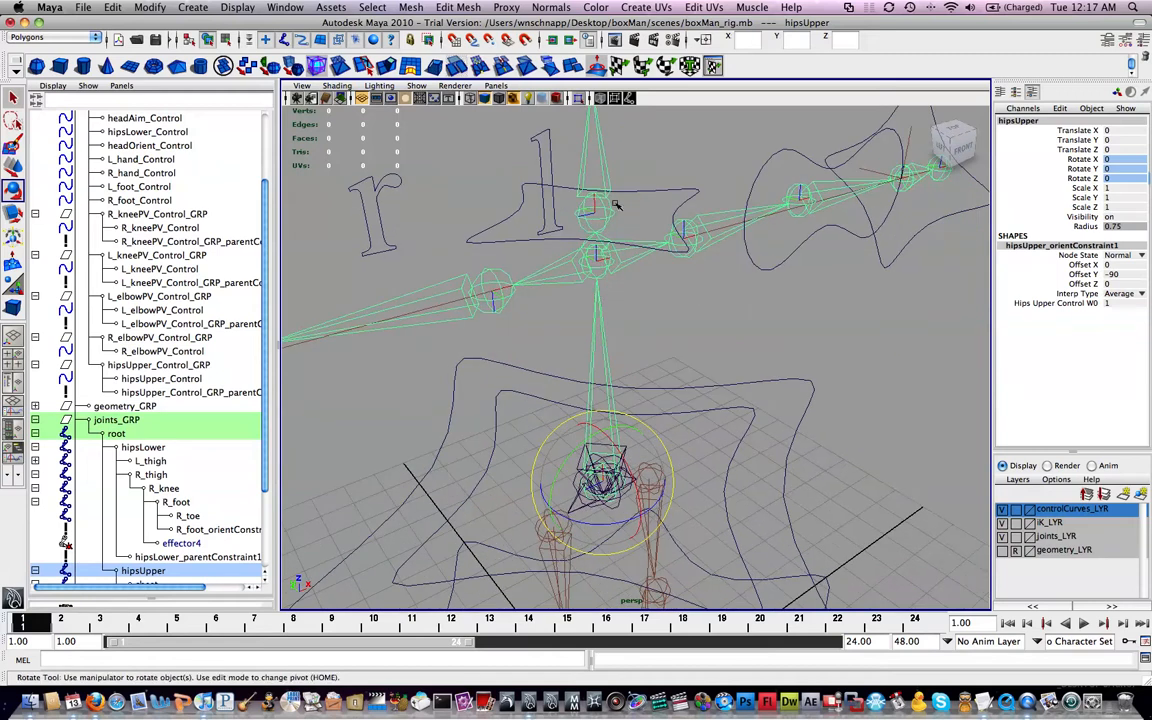
{"action": "middle_click_drag", "start_coordinate": [655, 413], "coordinate": [736, 355], "text": "alt"}
{"action": "mouse_move", "coordinate": [635, 260]}
{"action": "left_mouse_down", "text": "alt"}
{"action": "mouse_move", "coordinate": [645, 275]}
{"action": "mouse_move", "coordinate": [630, 250]}
{"action": "left_mouse_up", "text": "alt"}
{"action": "scroll", "coordinate": [150, 560], "scroll_direction": "down", "scroll_amount": 3}
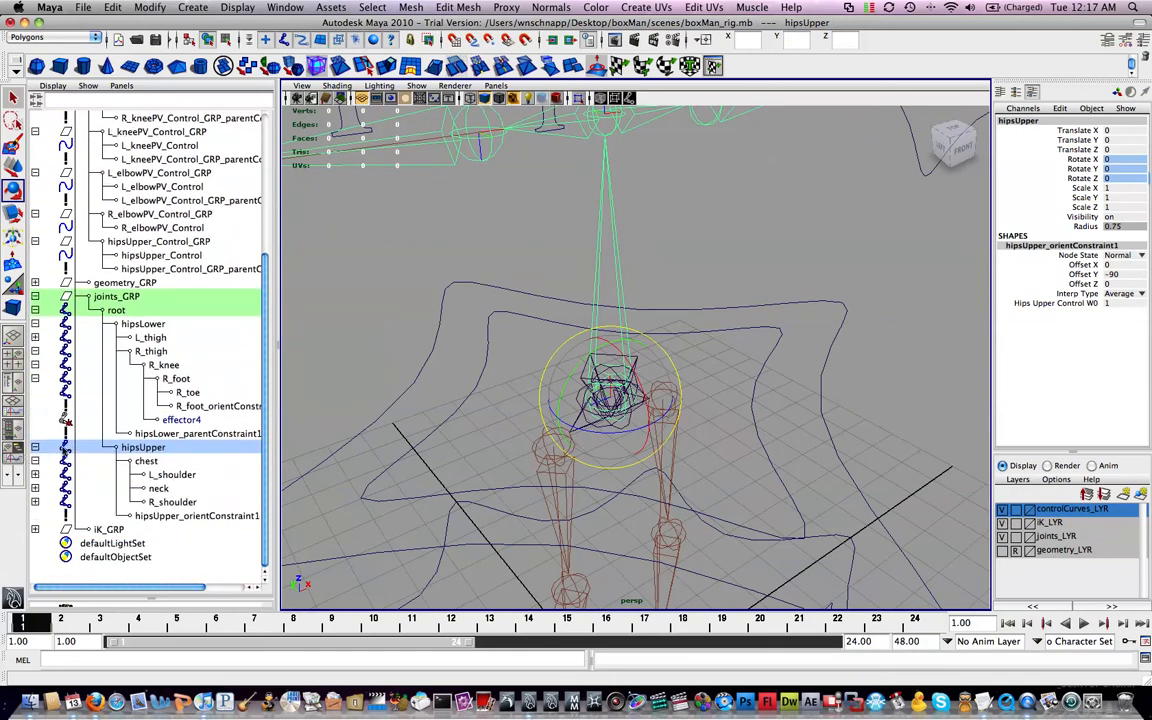
{"action": "left_click", "coordinate": [35, 447]}
{"action": "left_click", "coordinate": [35, 447]}
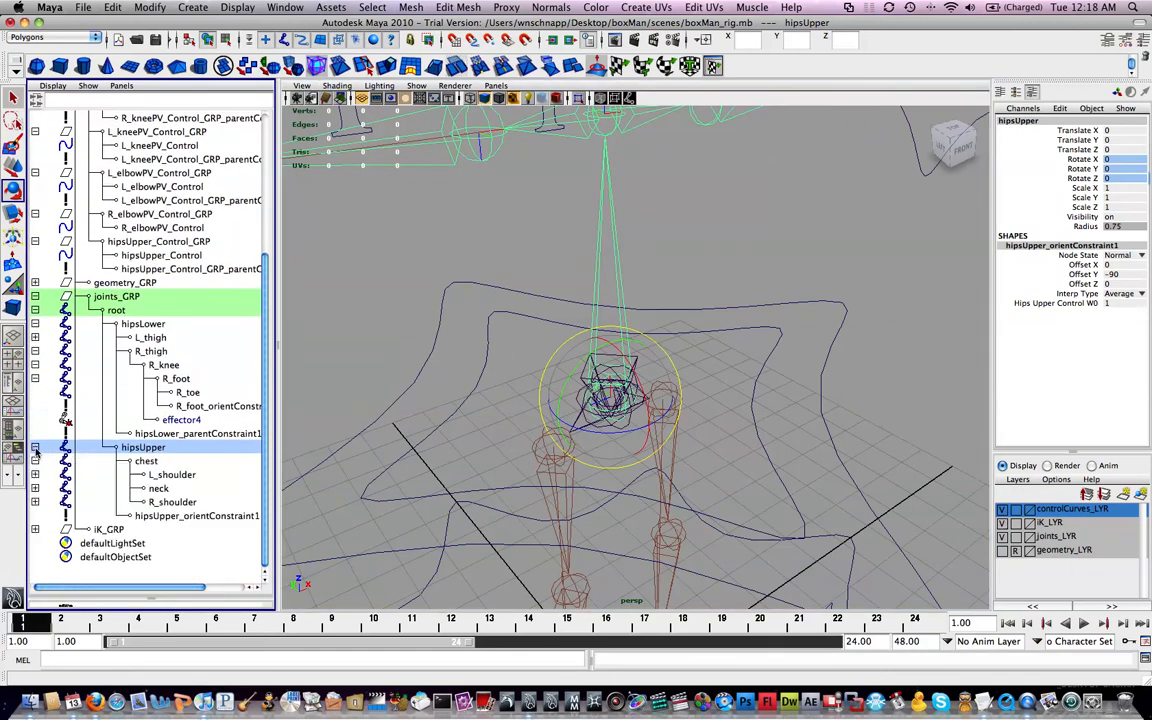
Step: Replace the hipsUpper joint's orient constraint with a parent constraint to hipsUpper_Control, and undo the parent constraint
{"action": "left_click", "coordinate": [175, 516]}
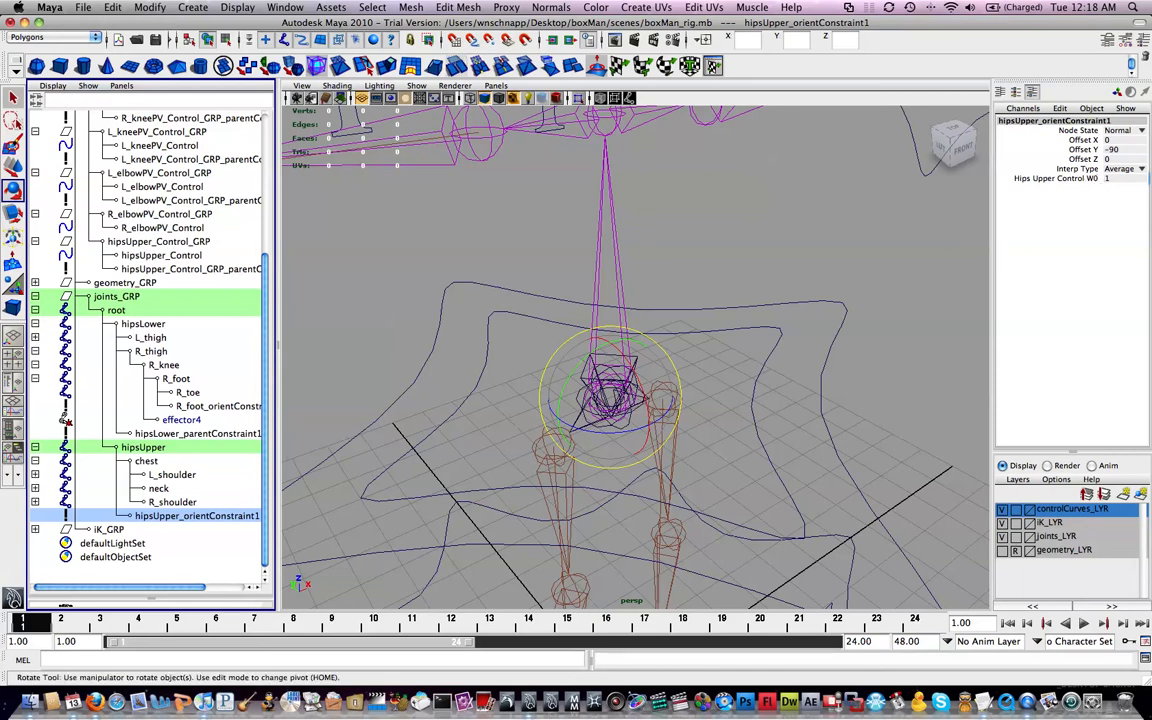
{"action": "key", "text": "Delete"}
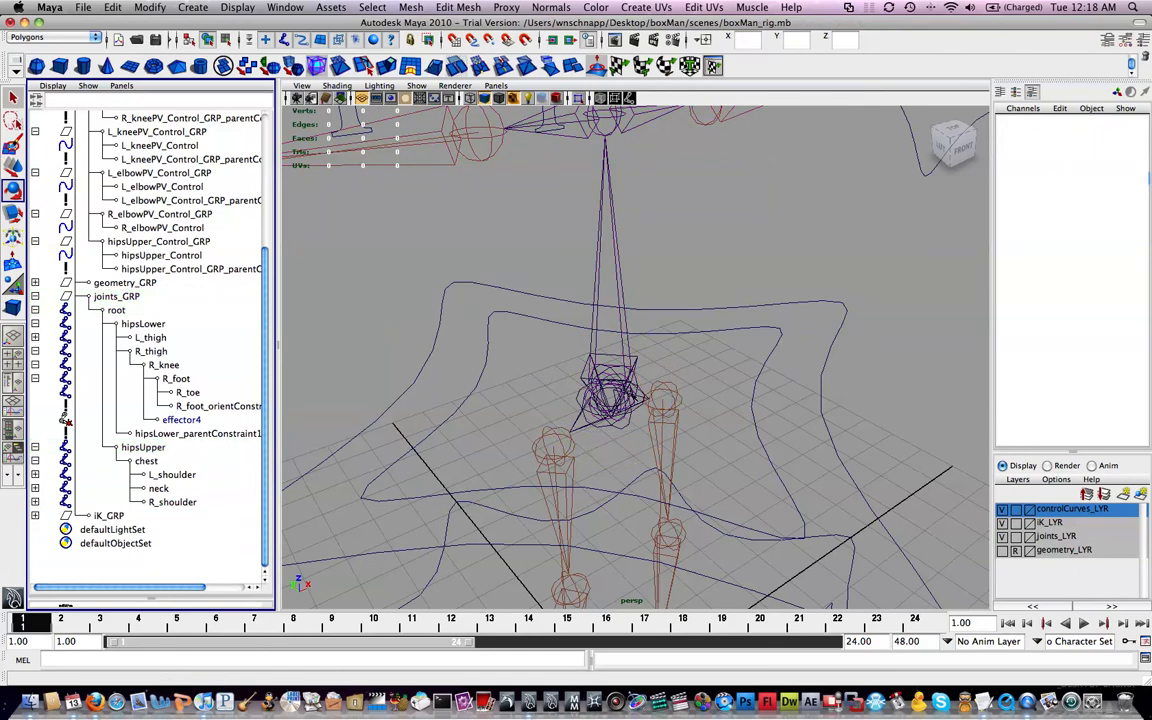
{"action": "left_click", "coordinate": [671, 326]}
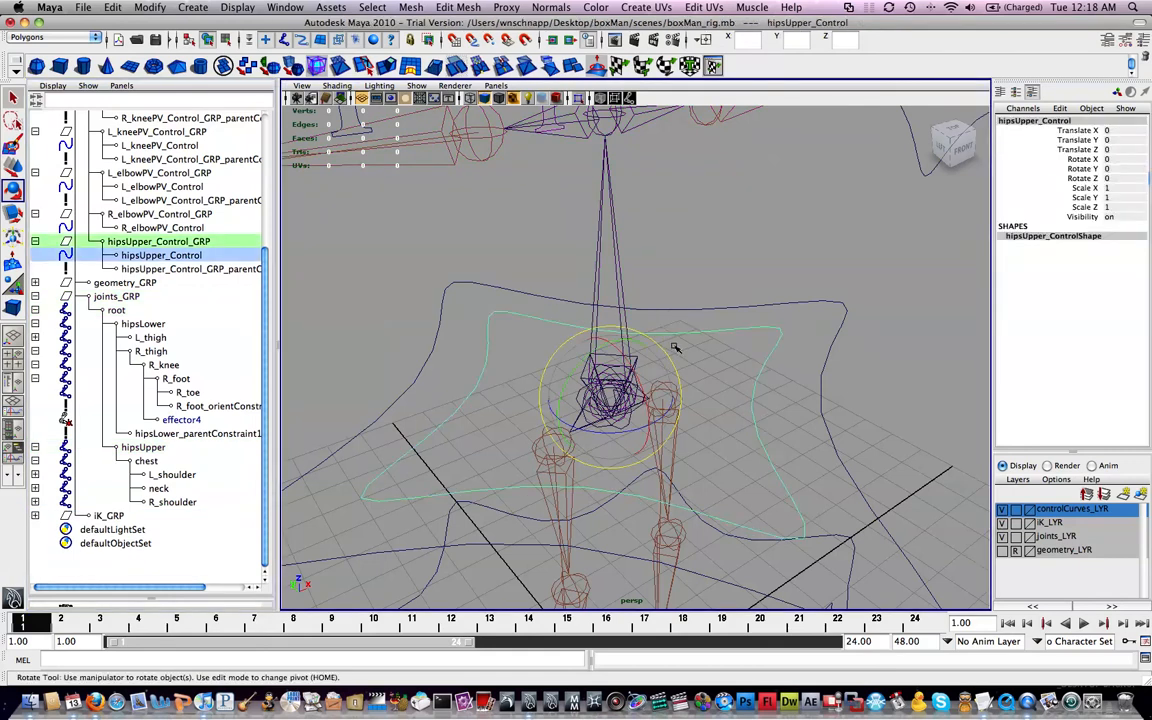
{"action": "key", "text": "w"}
{"action": "left_click_drag", "start_coordinate": [576, 373], "coordinate": [805, 318], "text": "alt"}
{"action": "left_click", "coordinate": [612, 305], "text": "shift"}
{"action": "left_click_drag", "start_coordinate": [678, 278], "coordinate": [505, 290], "text": "alt"}
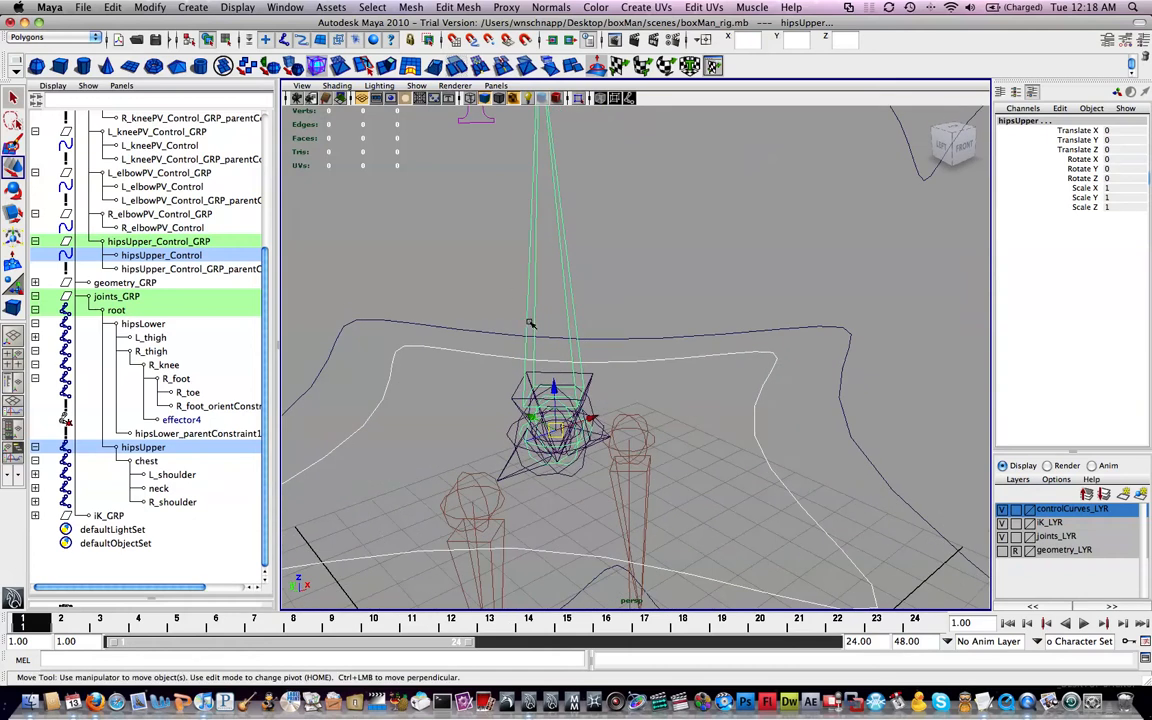
{"action": "key", "text": "space"}
{"action": "left_click_drag", "start_coordinate": [743, 322], "coordinate": [769, 372]}
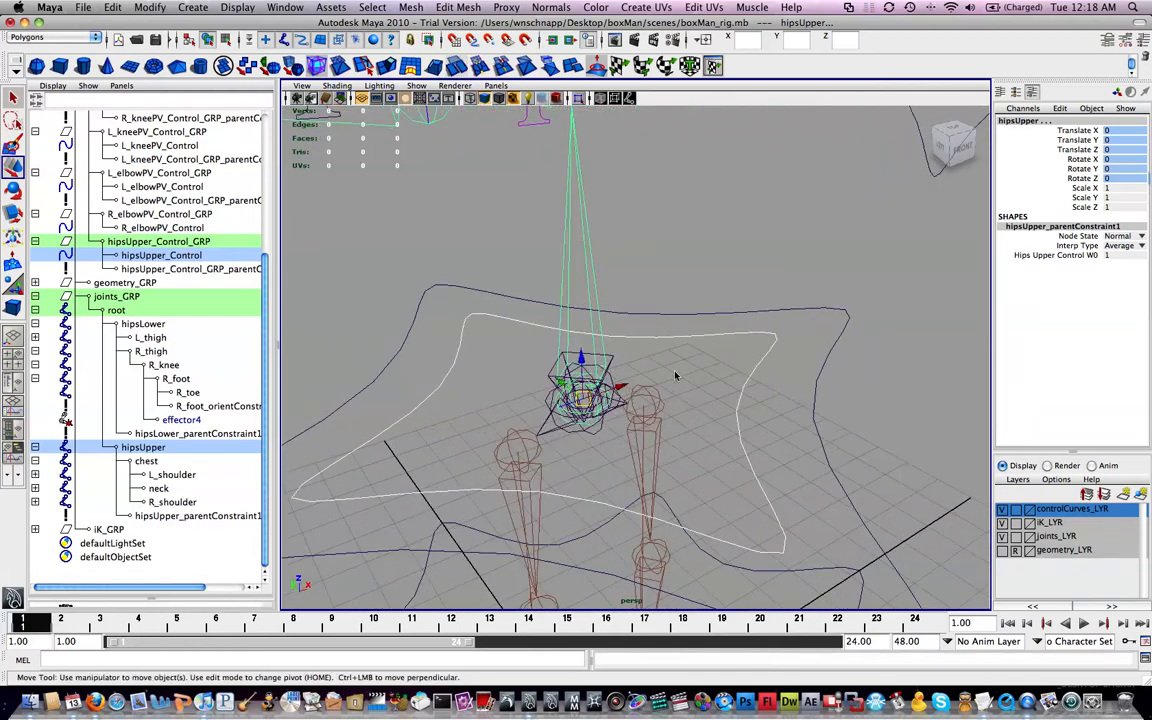
{"action": "middle_click_drag", "start_coordinate": [675, 376], "coordinate": [630, 396], "text": "alt"}
{"action": "key", "text": "super+z"}
Step: Orient constrain the hipsUpper joint to hipsUpper_Control
{"action": "left_click_drag", "start_coordinate": [750, 402], "coordinate": [740, 392], "text": "alt"}
{"action": "key", "text": "space"}
{"action": "left_click_drag", "start_coordinate": [884, 416], "coordinate": [964, 458]}
{"action": "left_click_drag", "start_coordinate": [784, 411], "coordinate": [766, 331], "text": "alt"}
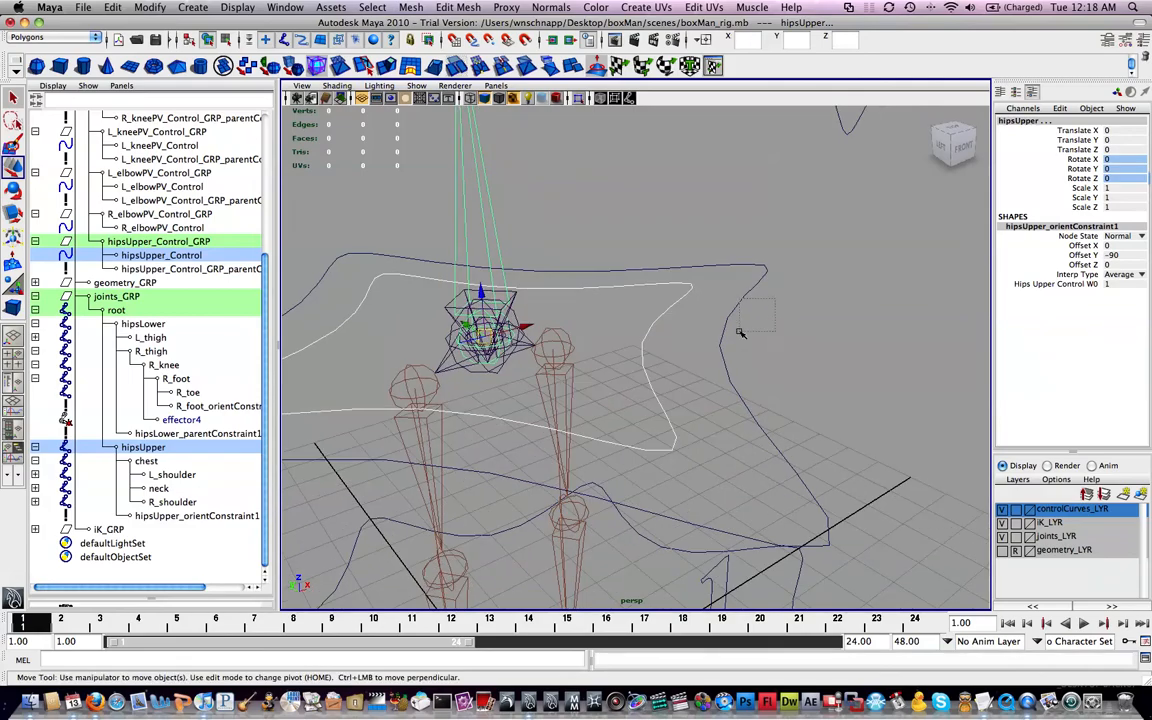
Step: Delete the parent constraint hipsLower_parentConstraint1 from the hipsLower joint
{"action": "left_click", "coordinate": [730, 347]}
{"action": "left_click_drag", "start_coordinate": [850, 308], "coordinate": [792, 320], "text": "alt"}
{"action": "mouse_move", "coordinate": [837, 379]}
{"action": "left_mouse_down", "text": "alt"}
{"action": "mouse_move", "coordinate": [771, 375]}
{"action": "mouse_move", "coordinate": [854, 373]}
{"action": "mouse_move", "coordinate": [846, 378]}
{"action": "left_mouse_up", "text": "alt"}
{"action": "middle_click_drag", "start_coordinate": [712, 319], "coordinate": [738, 329], "text": "alt"}
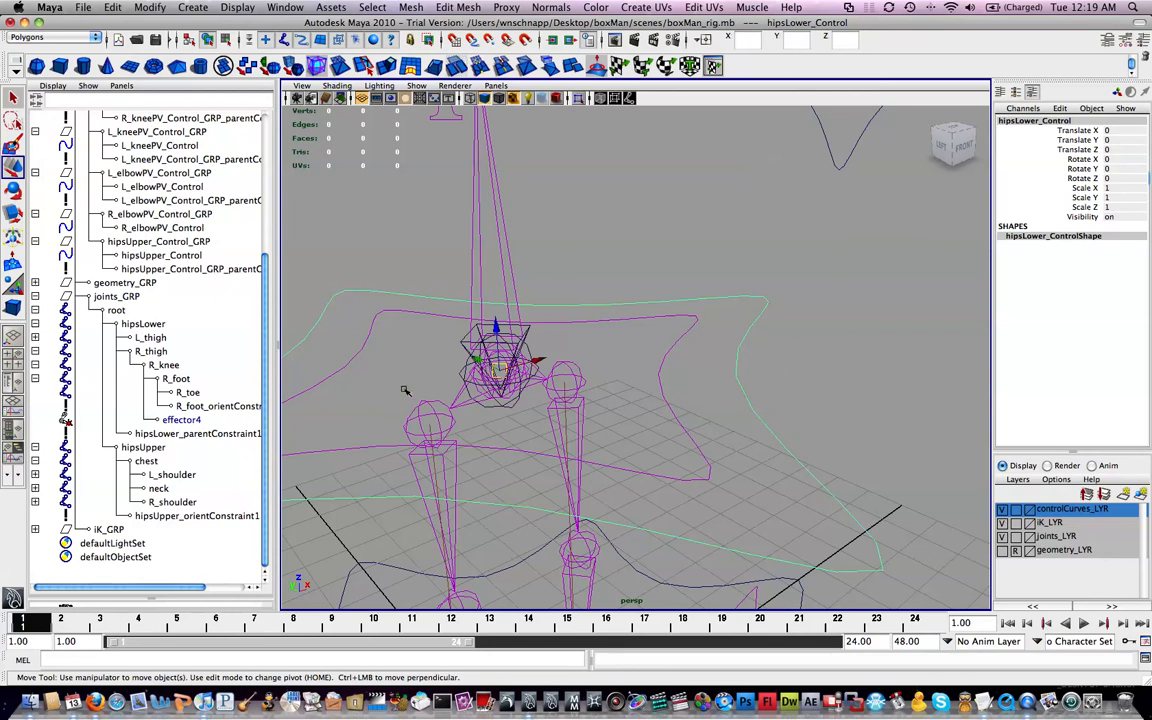
{"action": "scroll", "coordinate": [128, 367], "scroll_direction": "up", "scroll_amount": 5}
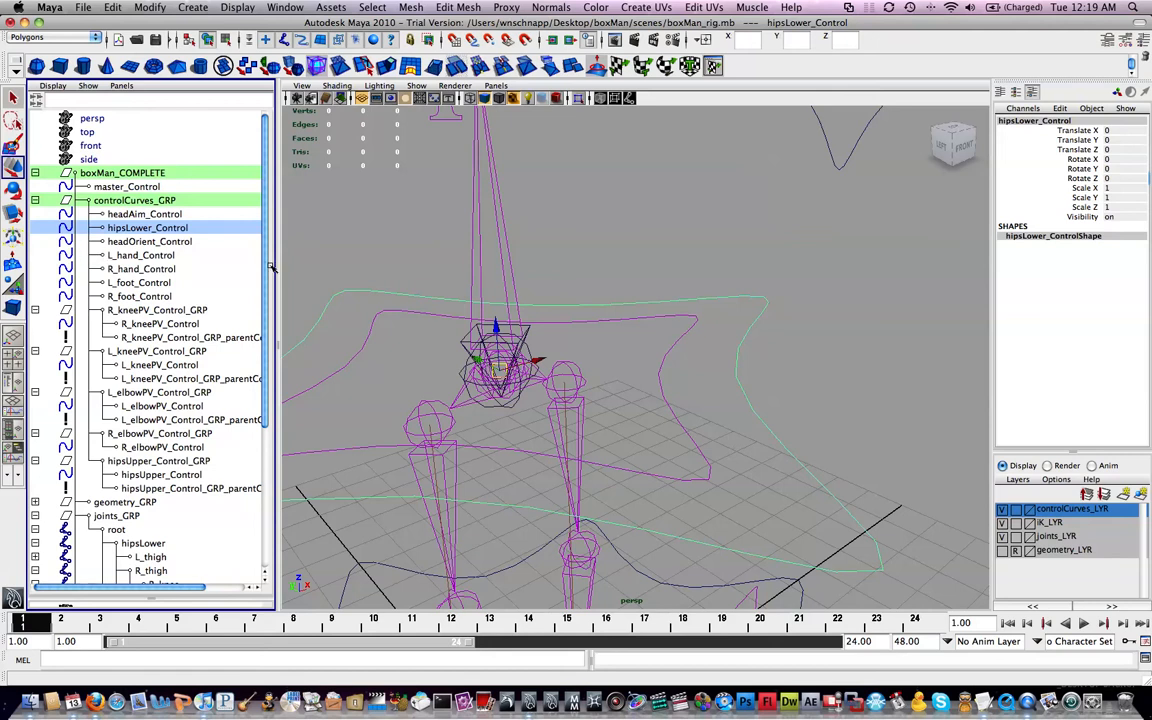
{"action": "left_click", "coordinate": [537, 379]}
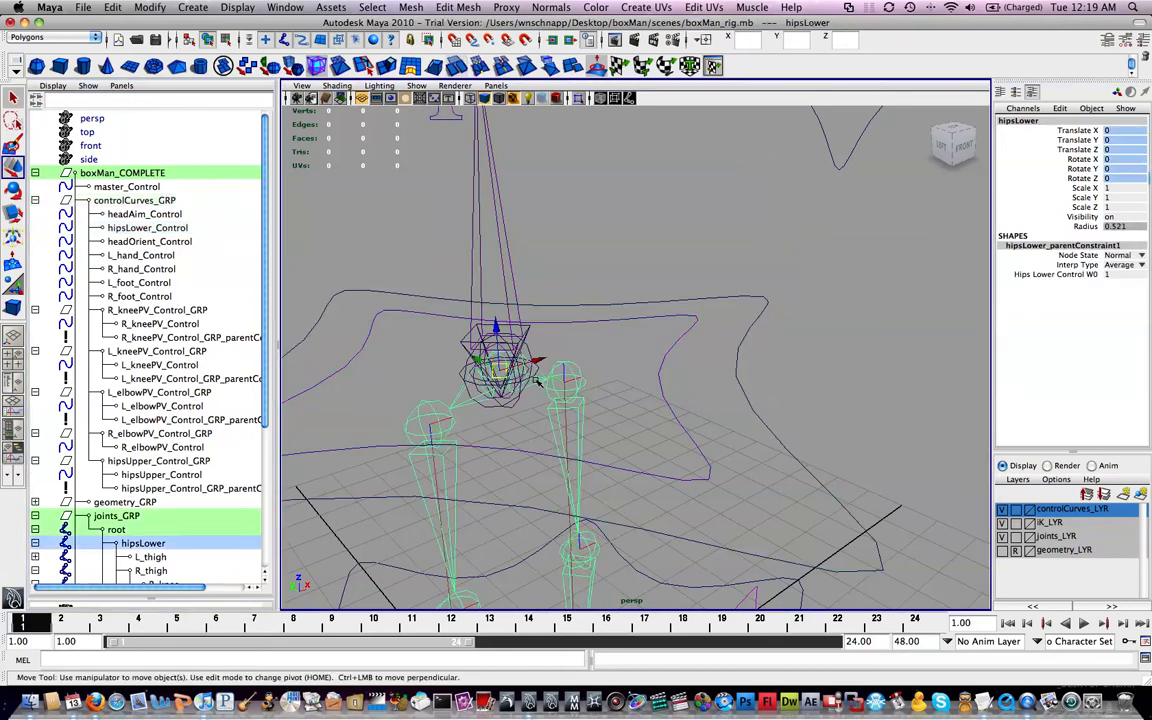
{"action": "scroll", "coordinate": [150, 488], "scroll_direction": "down", "scroll_amount": 5}
{"action": "scroll", "coordinate": [95, 480], "scroll_direction": "down", "scroll_amount": 5}
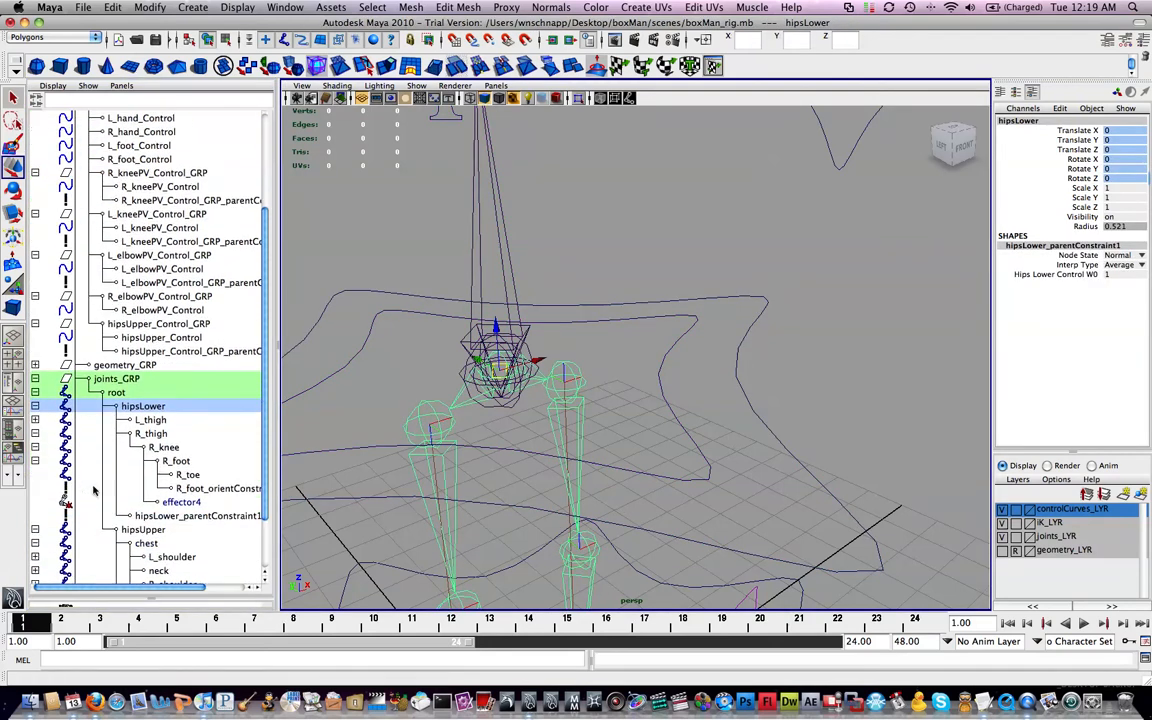
{"action": "left_click", "coordinate": [190, 515]}
{"action": "key", "text": "Delete"}
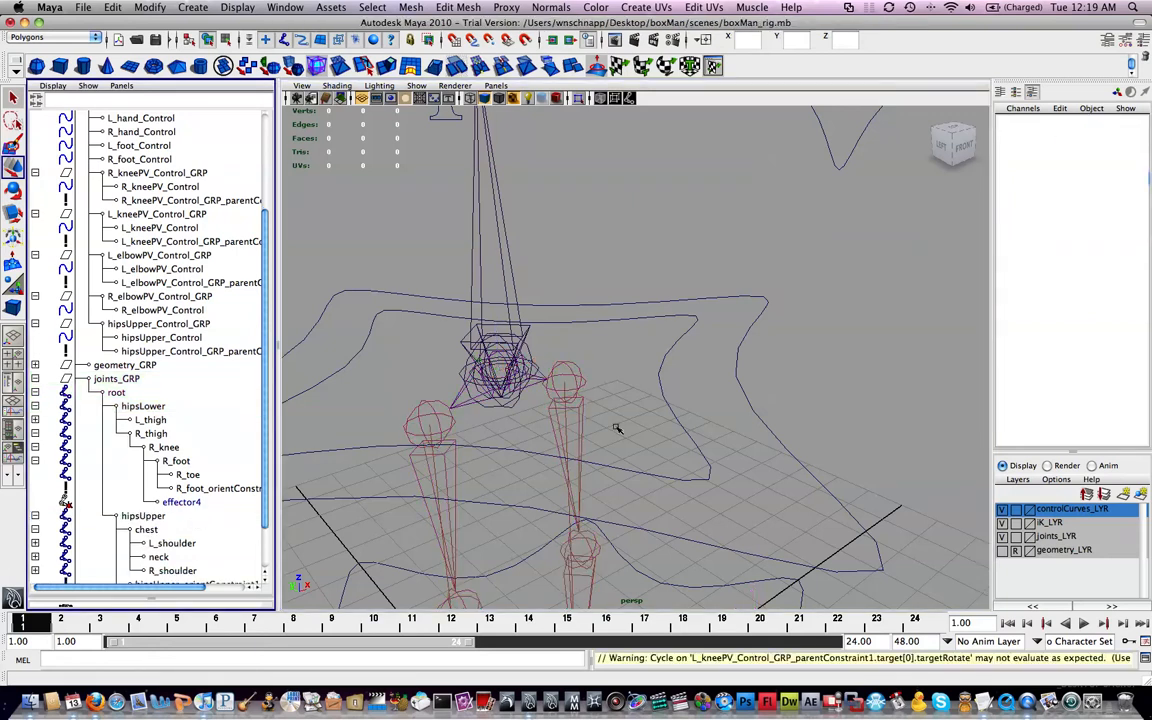
Step: Orient constrain the hipsLower joint to hipsLower_Control
{"action": "left_click", "coordinate": [748, 314]}
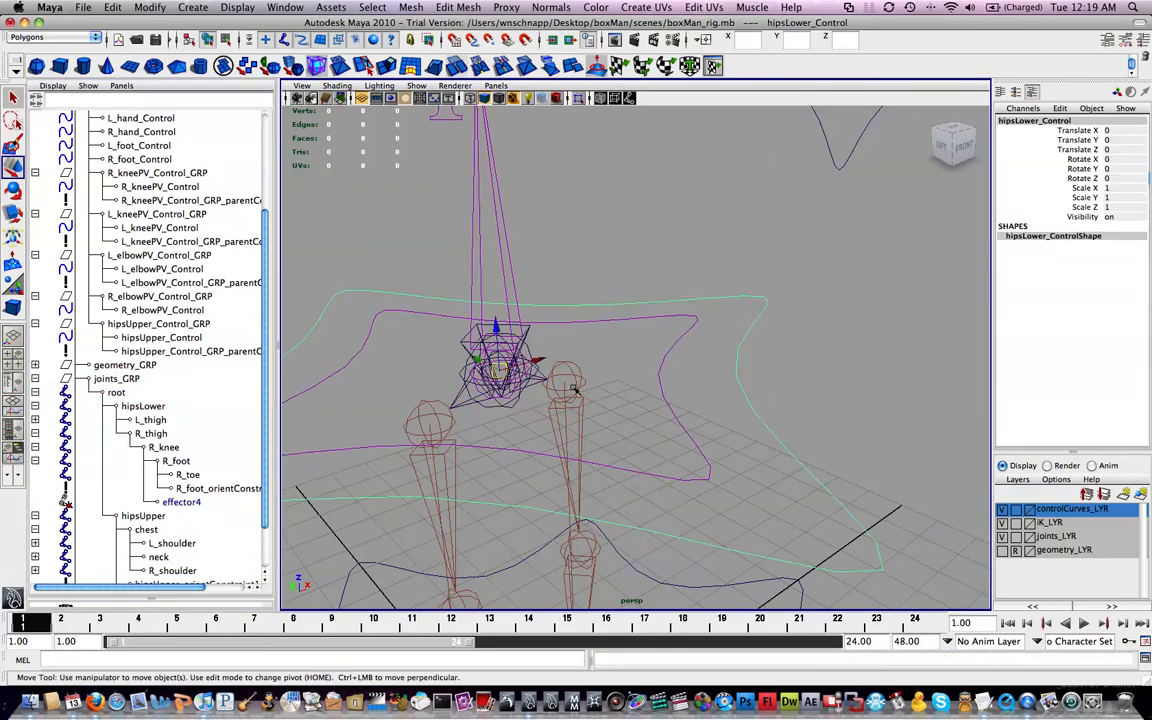
{"action": "left_click", "coordinate": [540, 388], "text": "shift"}
{"action": "key", "text": "space"}
{"action": "left_click_drag", "start_coordinate": [775, 391], "coordinate": [798, 434]}
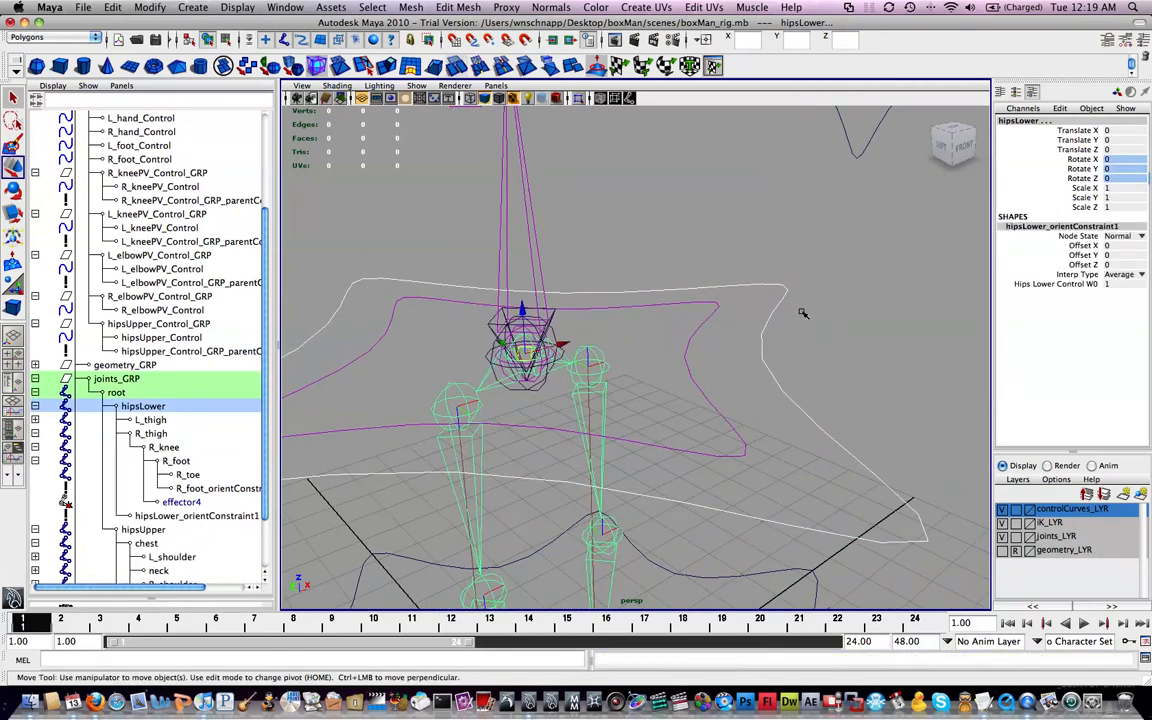
Step: Point constrain the root joint at the pelvis to hipsLower_Control
{"action": "left_click", "coordinate": [766, 352]}
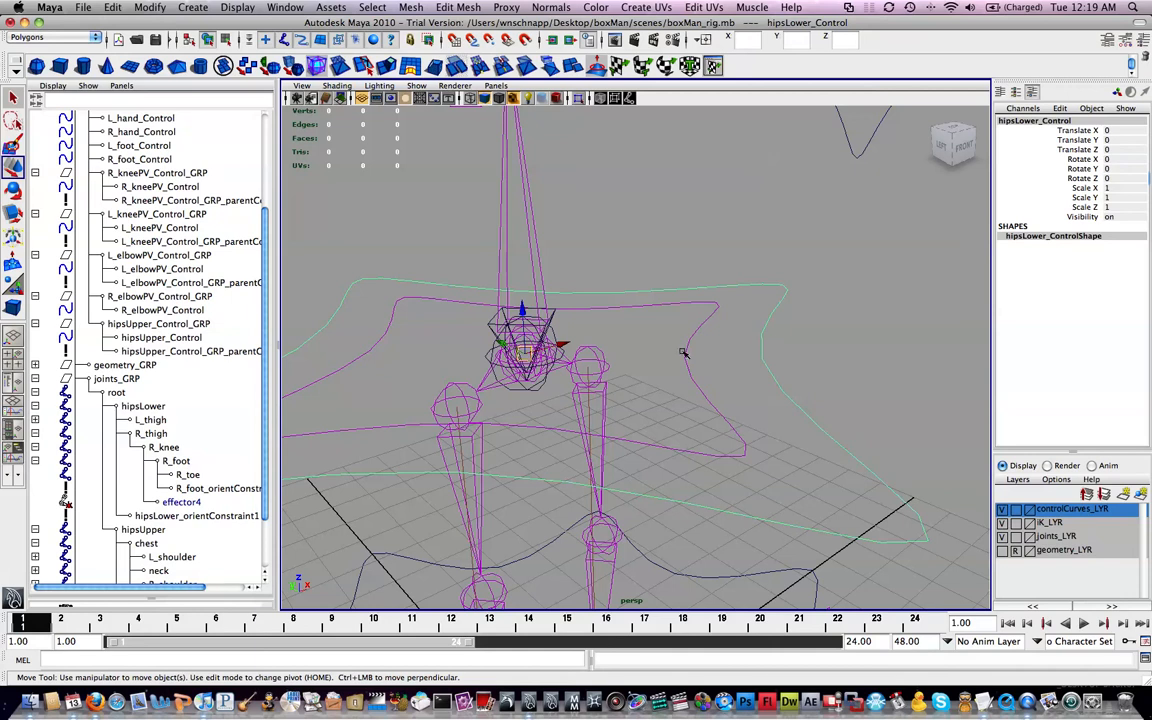
{"action": "left_click_drag", "start_coordinate": [752, 353], "coordinate": [575, 347], "text": "alt"}
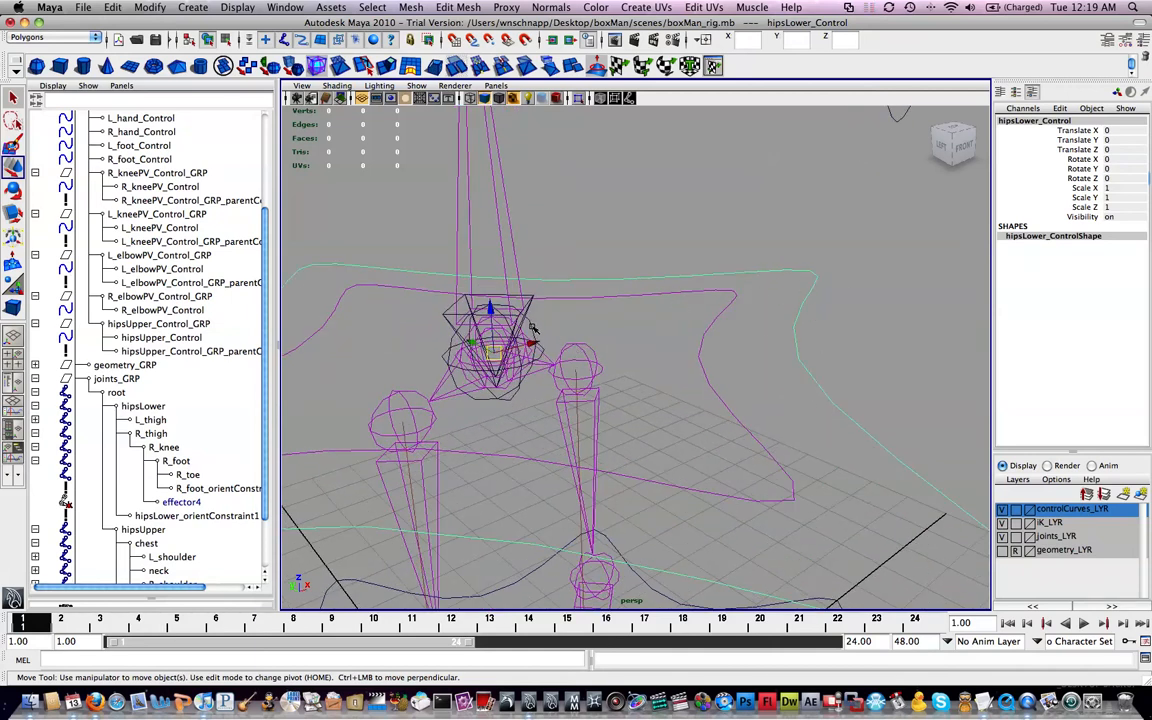
{"action": "left_click", "coordinate": [533, 330]}
{"action": "key", "text": "space"}
{"action": "left_click_drag", "start_coordinate": [876, 420], "coordinate": [900, 443]}
Step: Test the new hip constraints by moving hipsLower_Control up and around, and undo the moves
{"action": "left_click_drag", "start_coordinate": [843, 362], "coordinate": [786, 357], "text": "alt"}
{"action": "left_click", "coordinate": [786, 357]}
{"action": "left_click_drag", "start_coordinate": [593, 332], "coordinate": [595, 262]}
{"action": "left_click_drag", "start_coordinate": [620, 443], "coordinate": [699, 489], "text": "alt"}
{"action": "middle_click_drag", "start_coordinate": [622, 585], "coordinate": [655, 480], "text": "alt"}
{"action": "left_click_drag", "start_coordinate": [646, 493], "coordinate": [594, 479], "text": "alt"}
{"action": "right_click_drag", "start_coordinate": [720, 448], "coordinate": [674, 445], "text": "alt"}
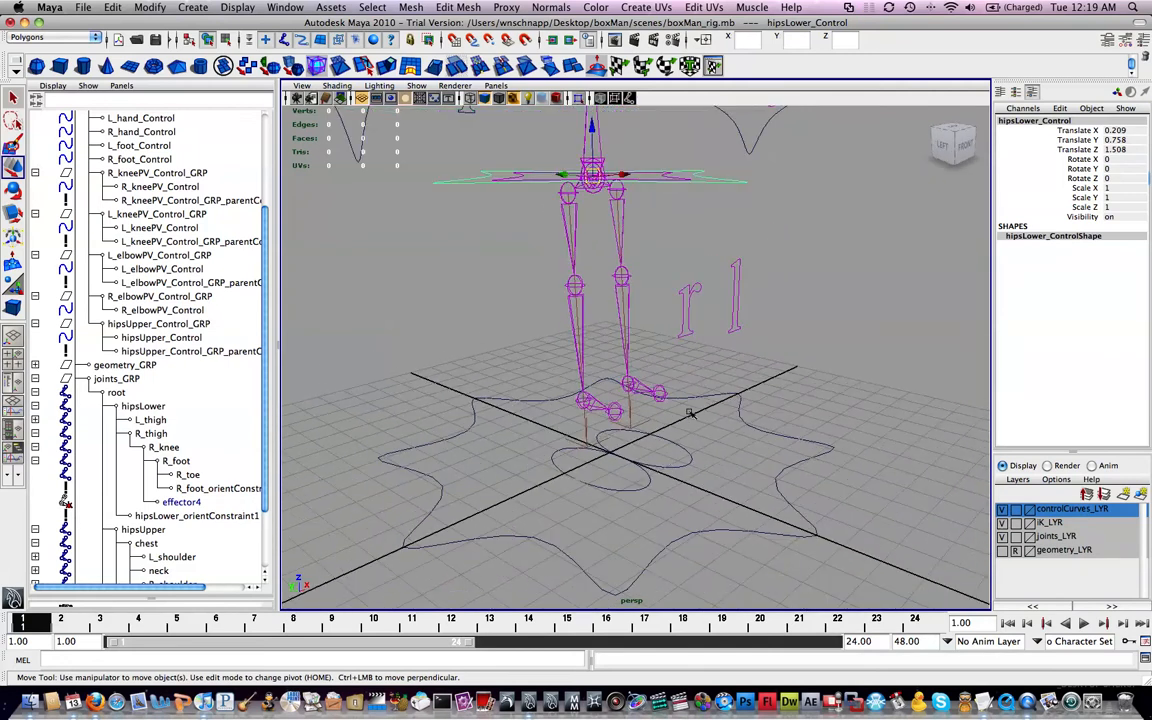
{"action": "middle_click_drag", "start_coordinate": [646, 305], "coordinate": [633, 409], "text": "alt"}
{"action": "left_click_drag", "start_coordinate": [578, 280], "coordinate": [594, 323]}
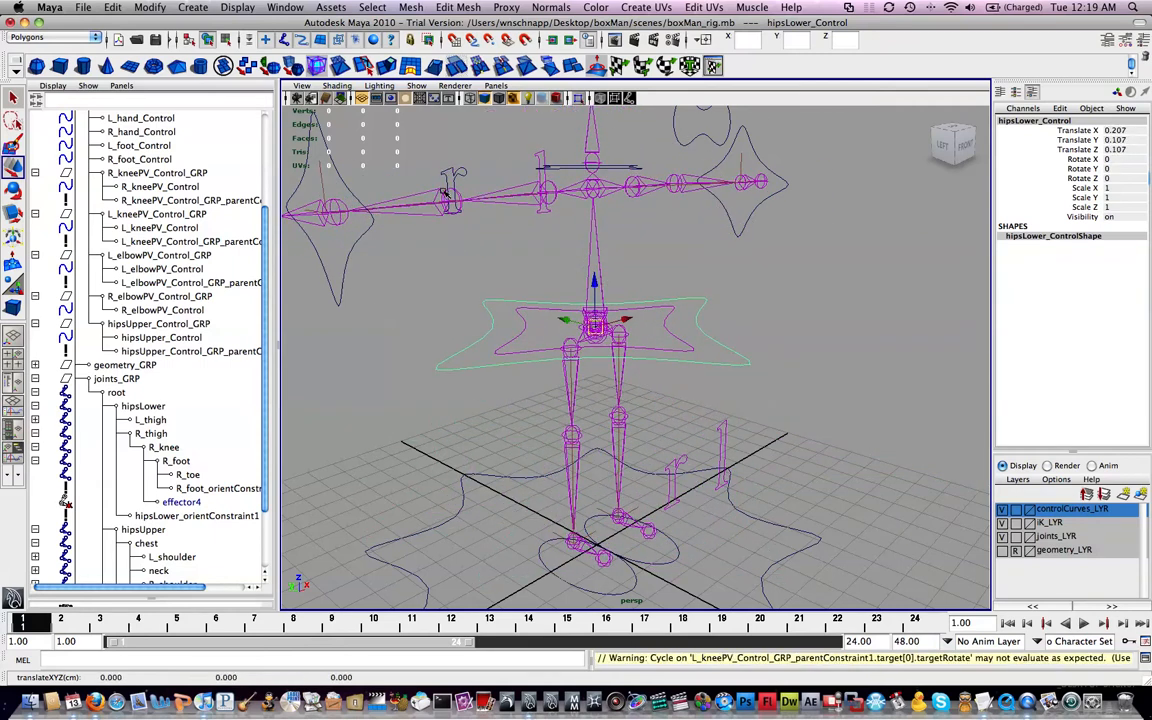
{"action": "key", "text": "z"}
{"action": "key", "text": "z"}
{"action": "key", "text": "z"}
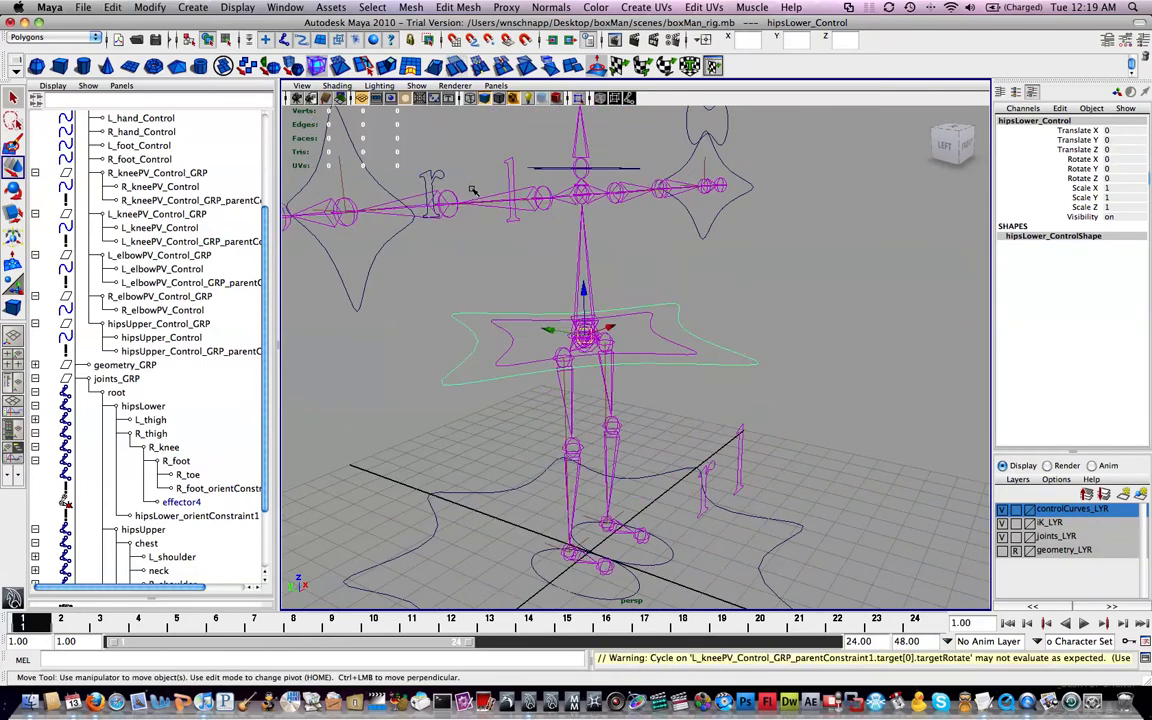
Step: Parent constrain the right elbow pole vector group, R_elbowPV_Control_GRP, to hipsUpper_Control
{"action": "left_click_drag", "start_coordinate": [470, 193], "coordinate": [463, 208], "text": "alt"}
{"action": "left_click", "coordinate": [396, 162]}
{"action": "middle_click_drag", "start_coordinate": [468, 206], "coordinate": [566, 306], "text": "alt"}
{"action": "left_click_drag", "start_coordinate": [566, 306], "coordinate": [566, 285], "text": "alt"}
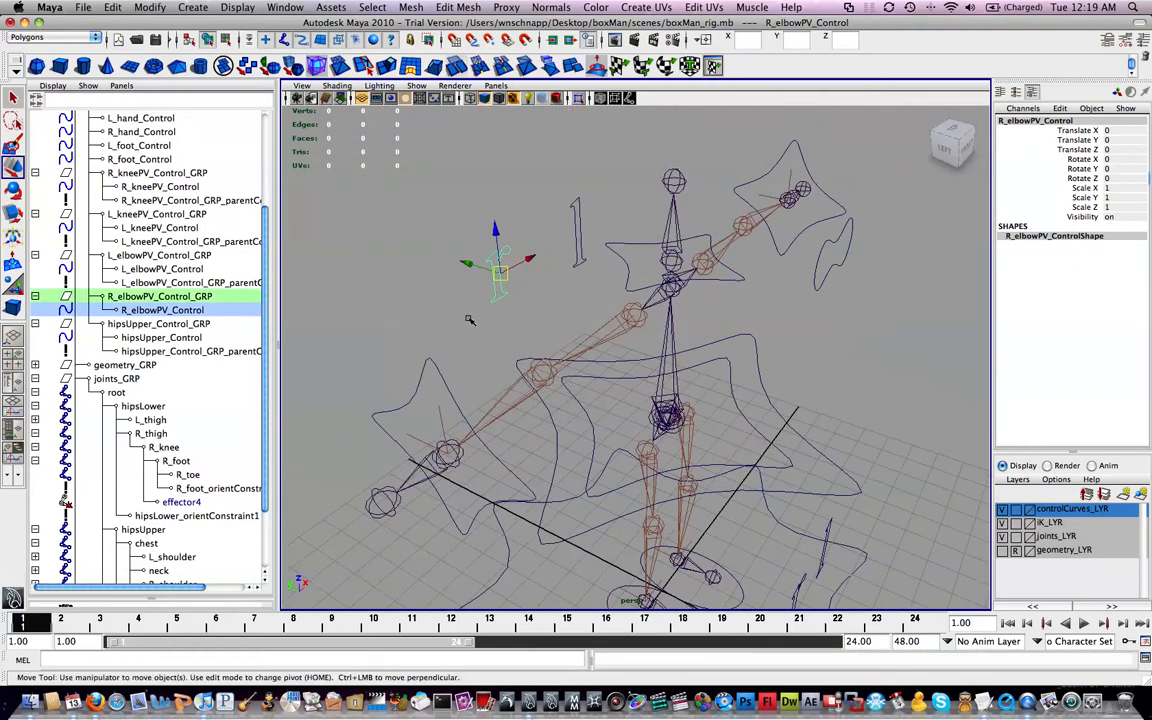
{"action": "key", "text": "Up"}
{"action": "left_click", "coordinate": [627, 376]}
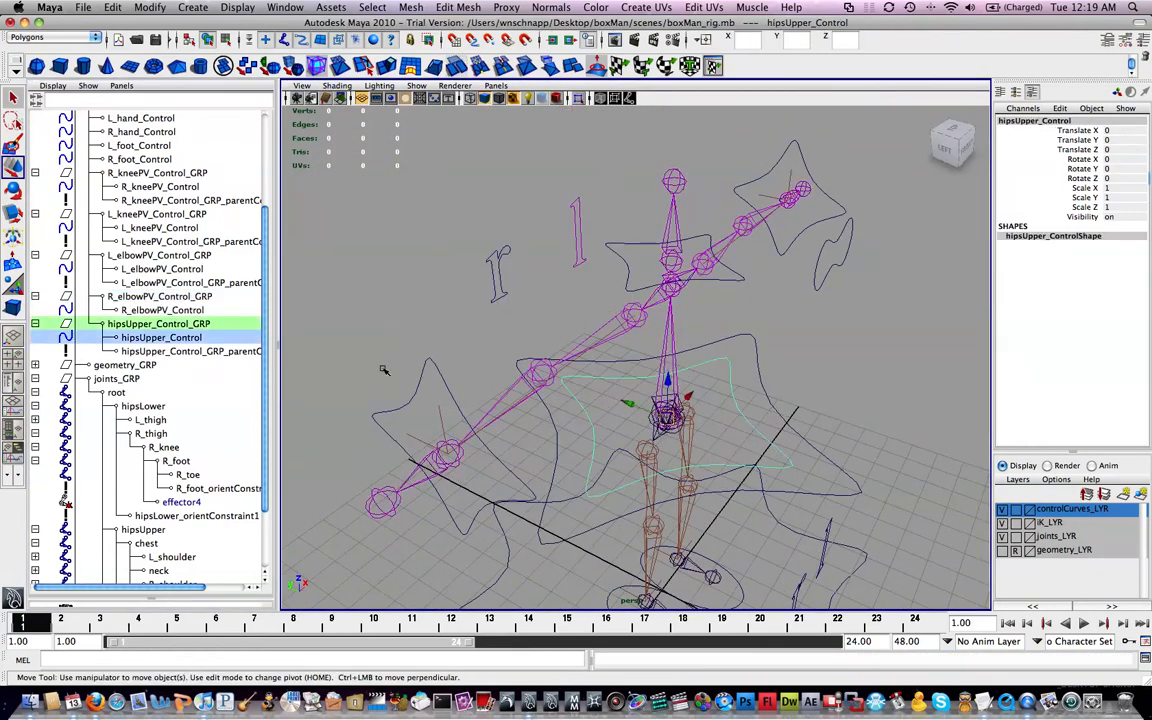
{"action": "left_click", "coordinate": [197, 330]}
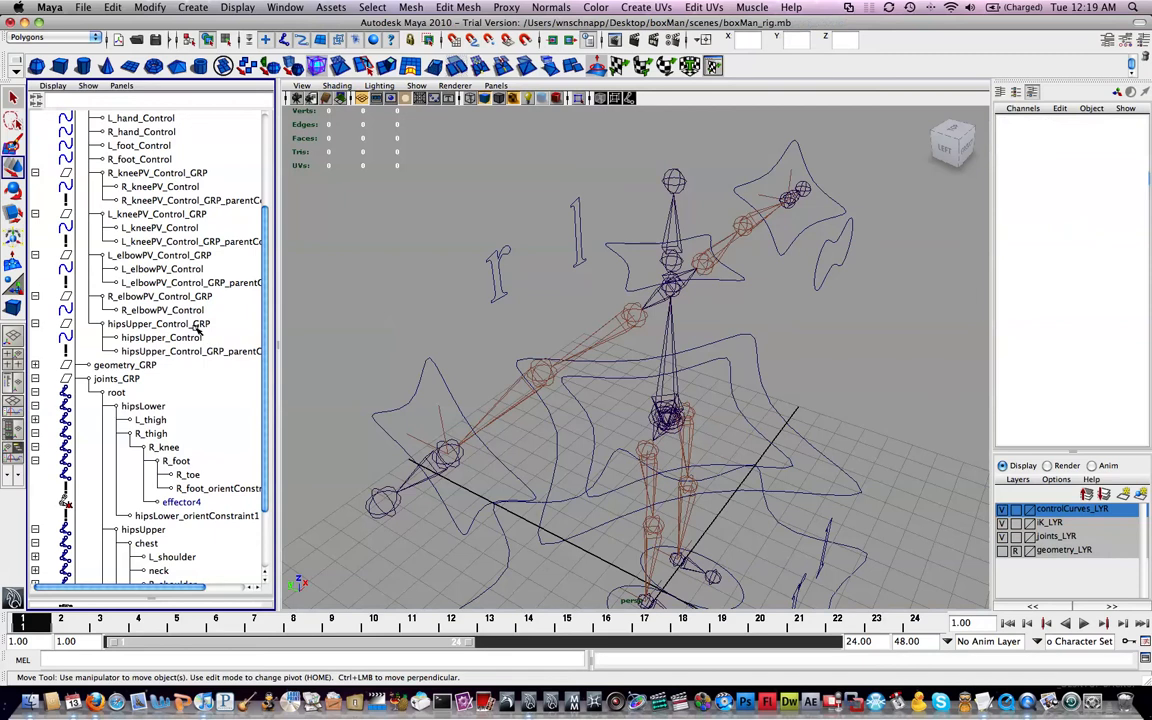
{"action": "left_click", "coordinate": [598, 389]}
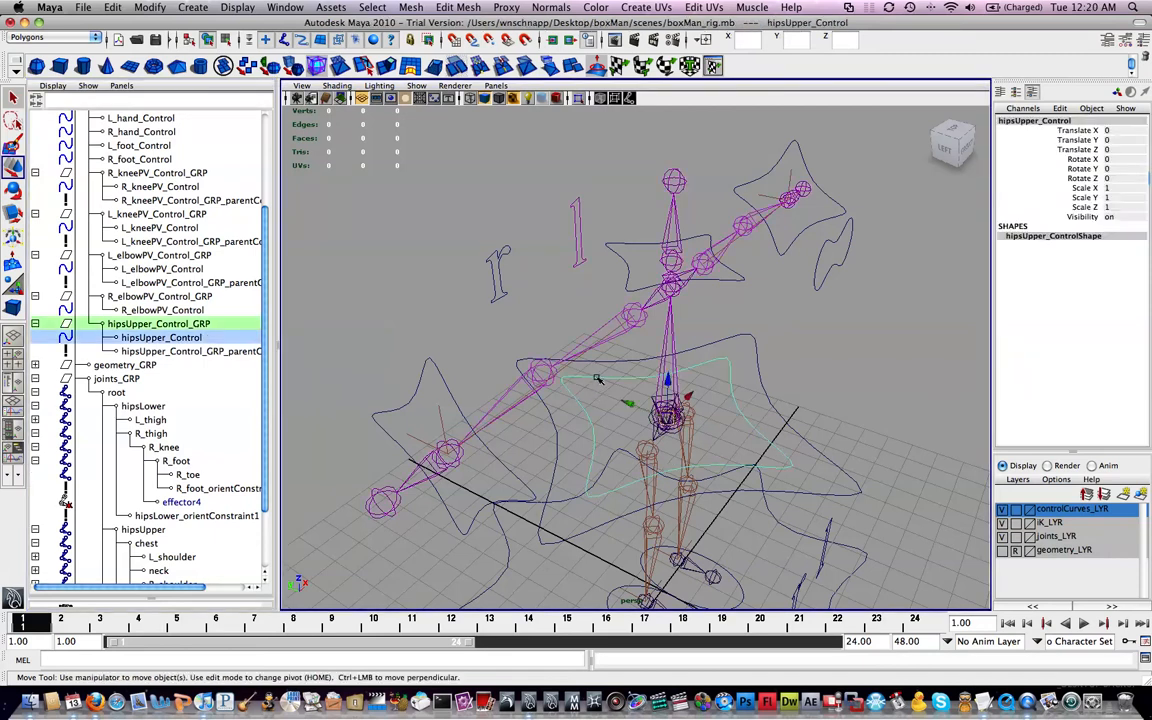
{"action": "left_click", "coordinate": [159, 296], "text": "super"}
{"action": "key", "text": "space"}
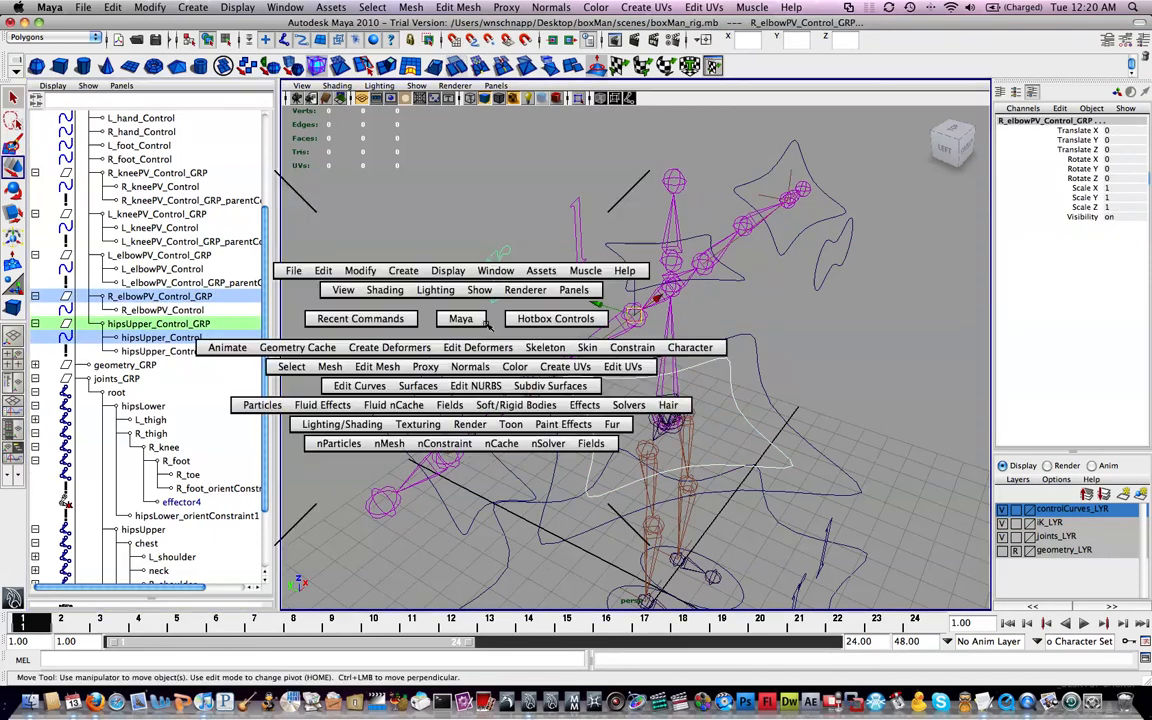
{"action": "mouse_move", "coordinate": [665, 355]}
{"action": "left_mouse_down", "text": "alt"}
{"action": "mouse_move", "coordinate": [575, 312]}
{"action": "mouse_move", "coordinate": [667, 333]}
{"action": "left_mouse_up", "text": "alt"}
{"action": "key", "text": "space"}
{"action": "left_click", "coordinate": [834, 363]}
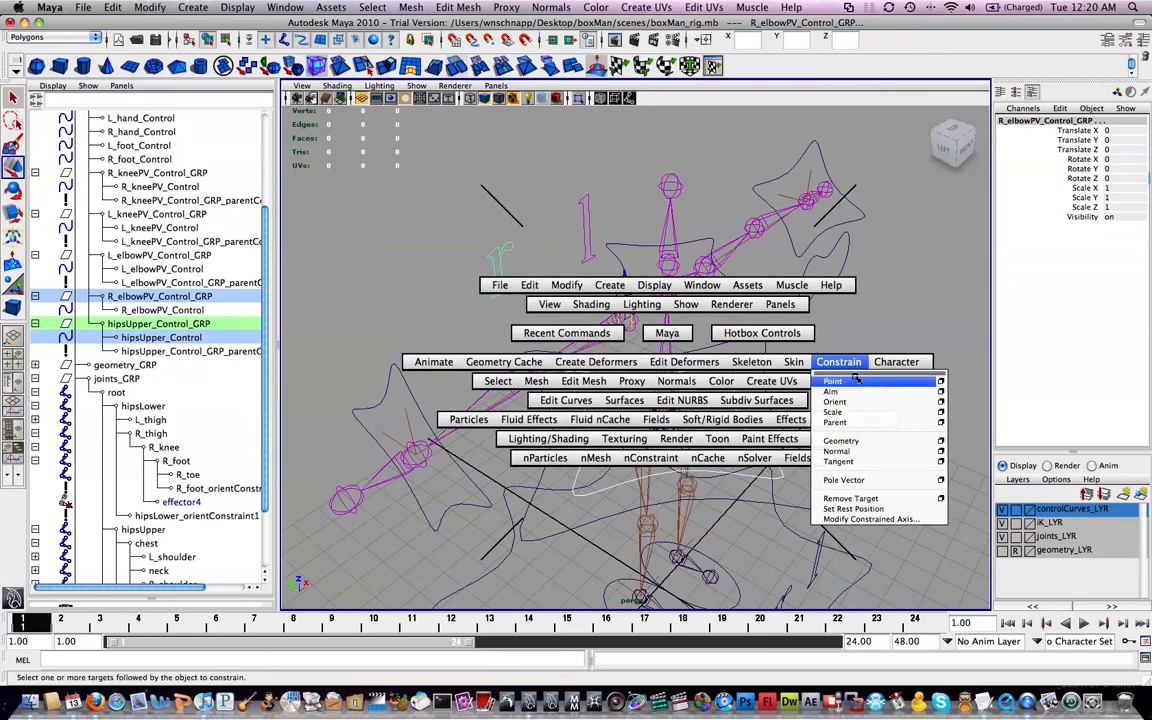
{"action": "left_click", "coordinate": [860, 422]}
Step: Test the torso and elbow pole vectors by rotating hipsUpper_Control, and undo the rotation
{"action": "left_click_drag", "start_coordinate": [869, 419], "coordinate": [794, 389], "text": "alt"}
{"action": "left_click", "coordinate": [788, 420]}
{"action": "key", "text": "e"}
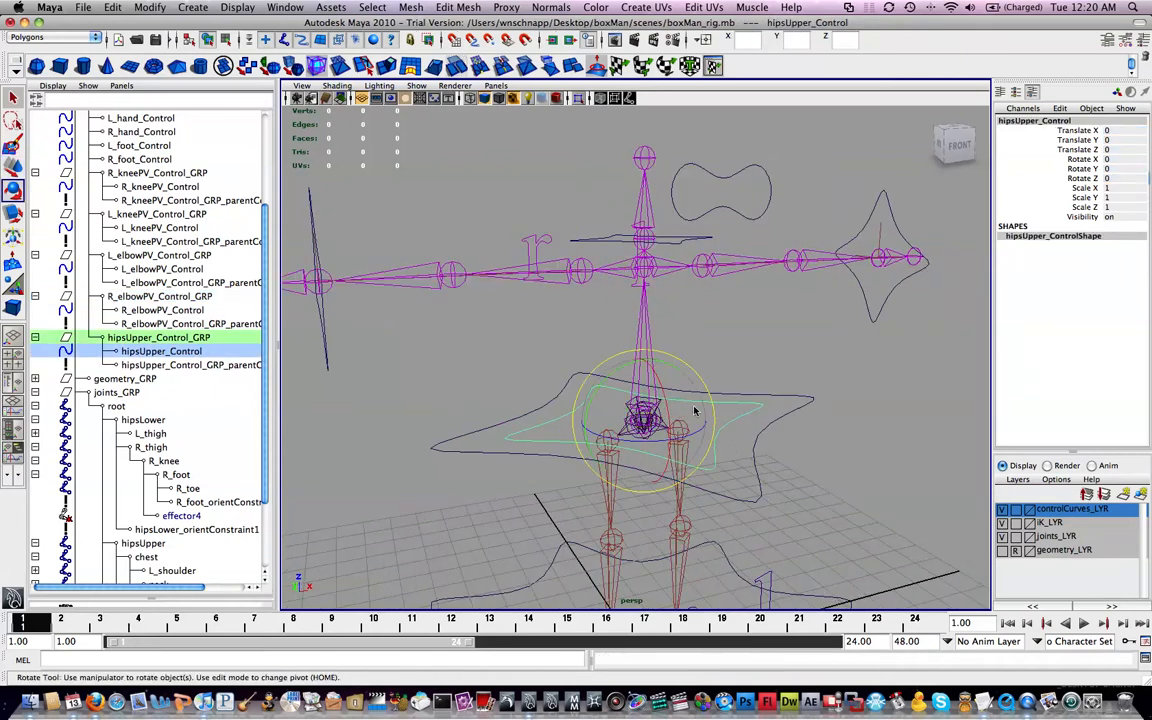
{"action": "left_click_drag", "start_coordinate": [662, 398], "coordinate": [608, 476]}
{"action": "key", "text": "z"}
Step: Test the whole body by moving hipsLower_Control, and undo the move
{"action": "left_click", "coordinate": [614, 414]}
{"action": "key", "text": "w"}
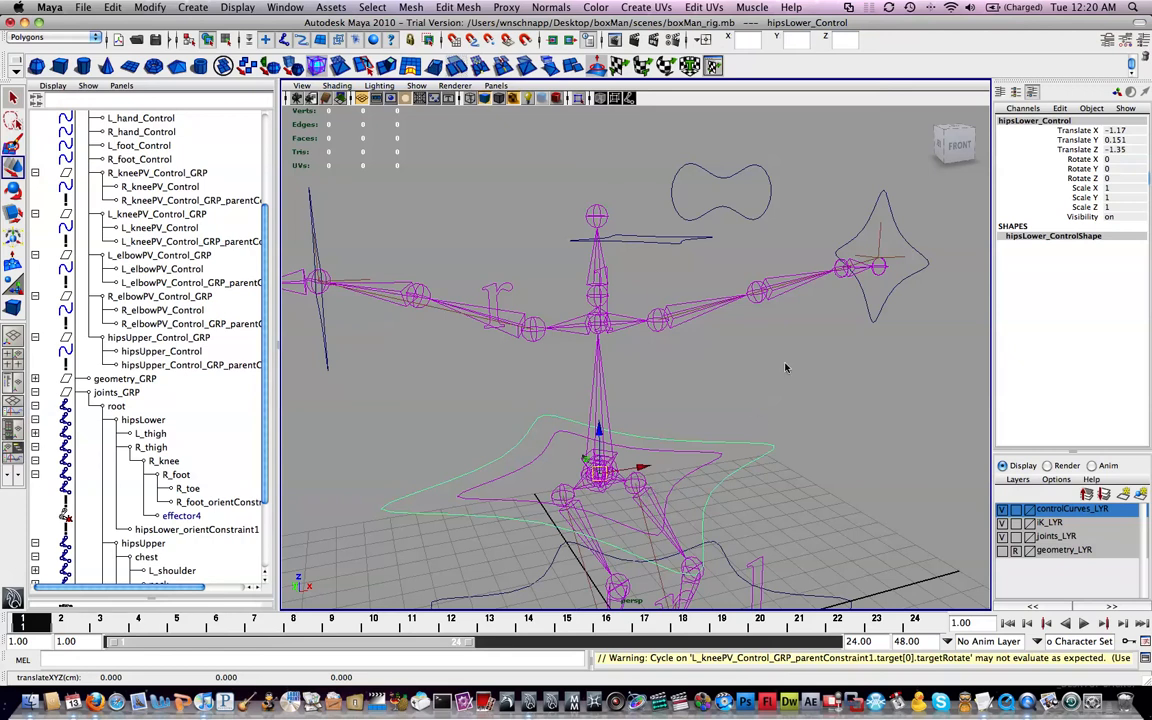
{"action": "key", "text": "super+z"}
{"action": "middle_click_drag", "start_coordinate": [700, 247], "coordinate": [661, 327], "text": "alt"}
{"action": "scroll", "coordinate": [665, 345], "scroll_direction": "up", "scroll_amount": 8}
{"action": "left_click_drag", "start_coordinate": [668, 348], "coordinate": [783, 237], "text": "alt"}
{"action": "left_click", "coordinate": [529, 276]}
{"action": "left_click_drag", "start_coordinate": [533, 274], "coordinate": [716, 306], "text": "alt"}
{"action": "left_click", "coordinate": [648, 348]}
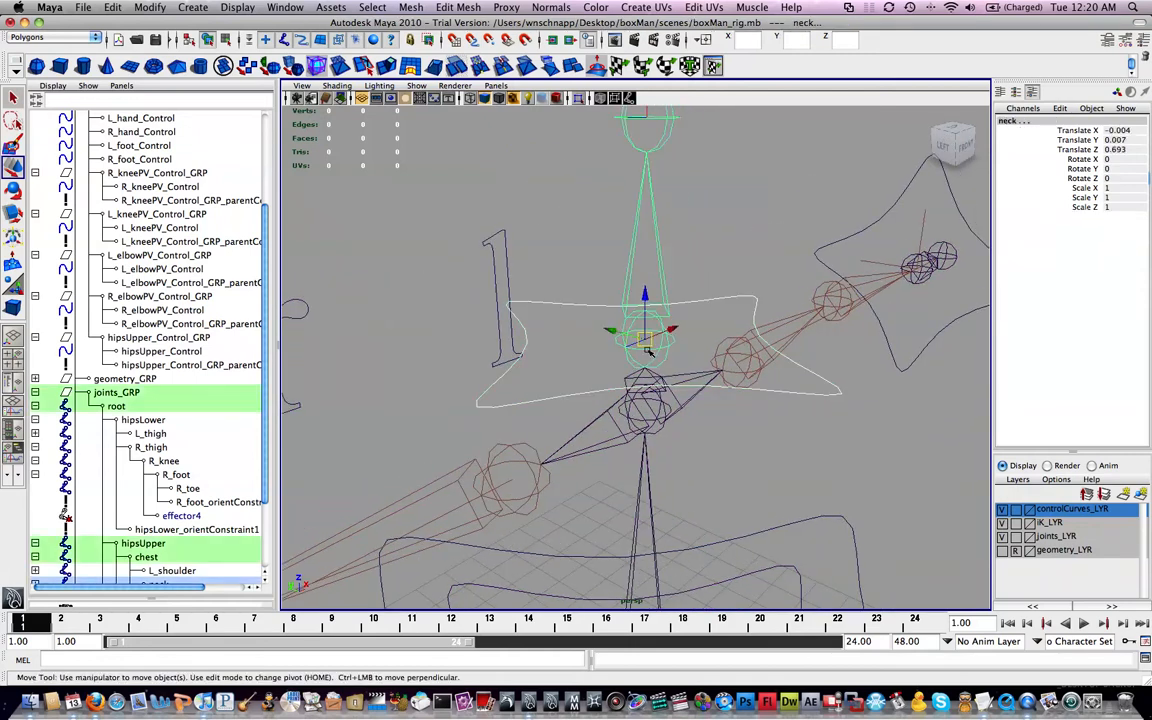
{"action": "key", "text": "space"}
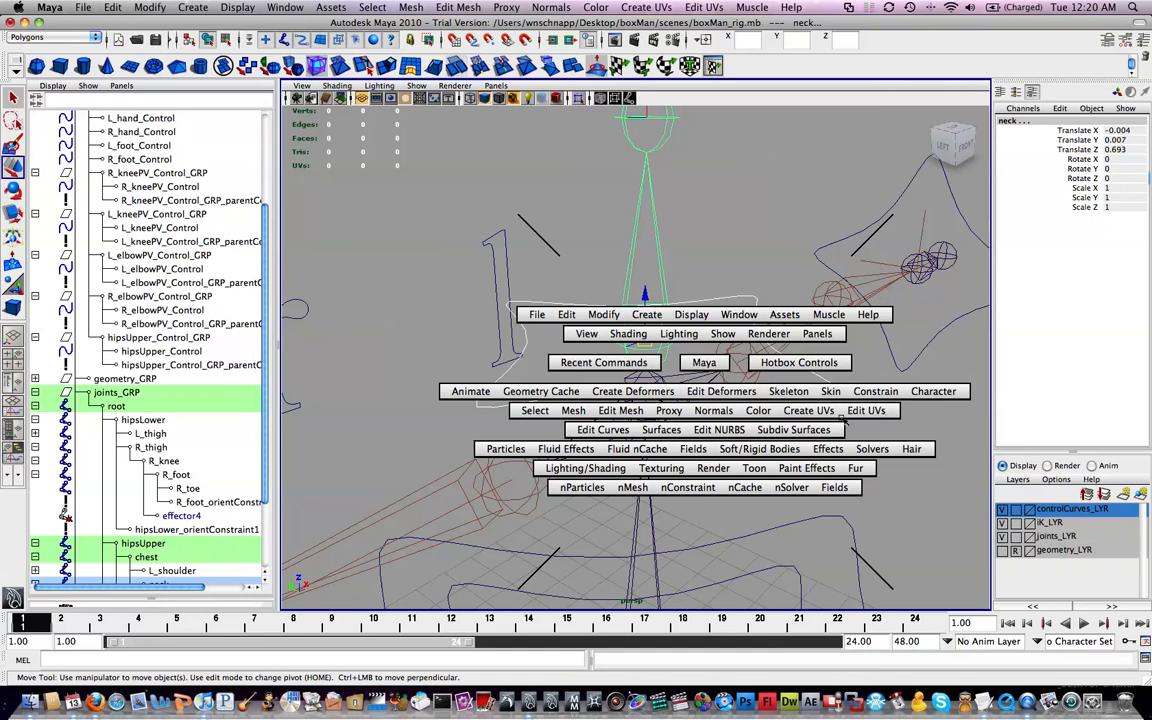
{"action": "left_click", "coordinate": [889, 391]}
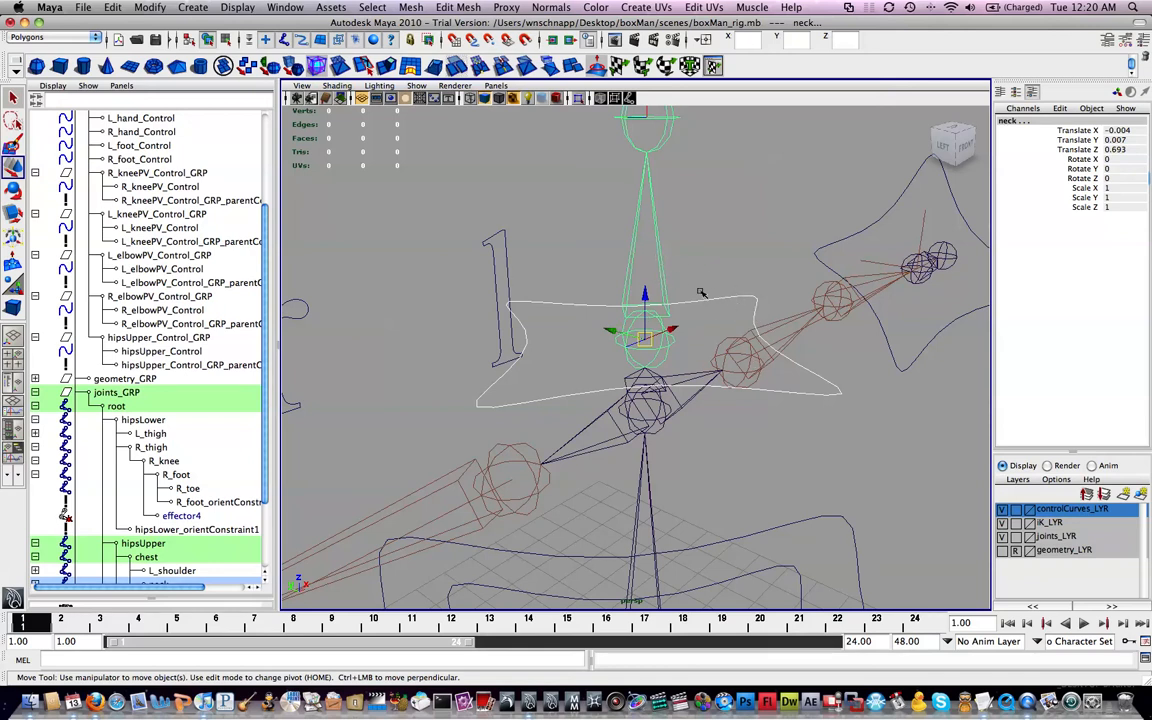
{"action": "left_click", "coordinate": [661, 249]}
{"action": "left_click", "coordinate": [716, 299]}
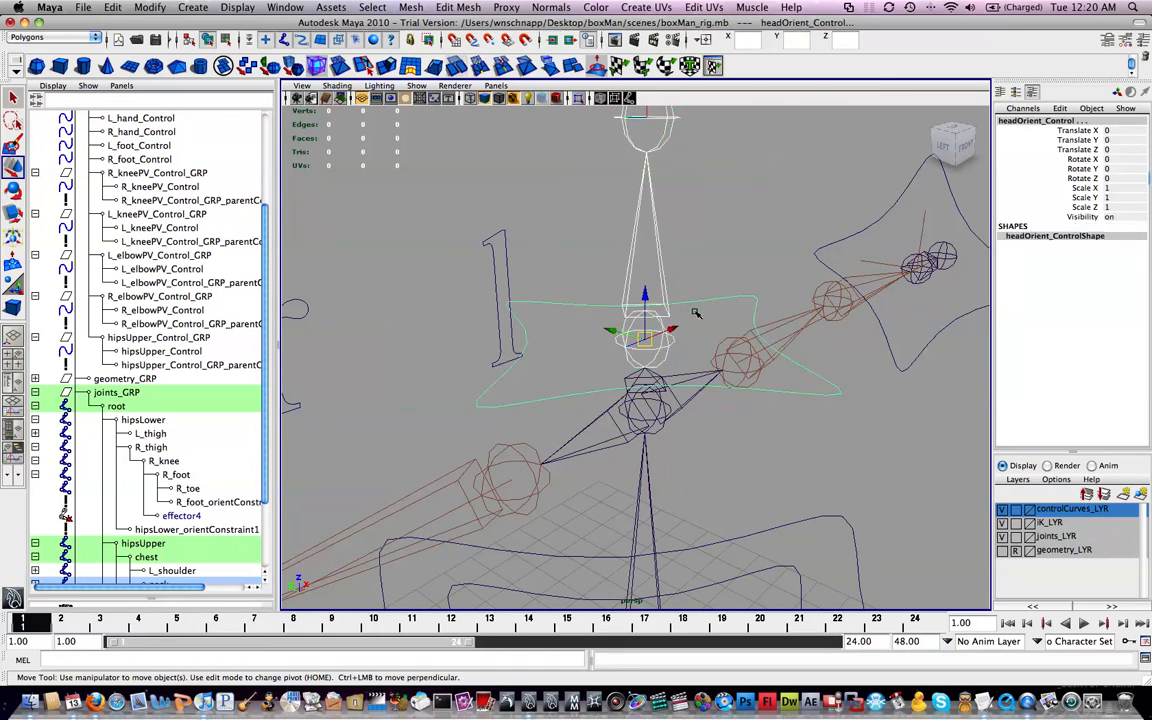
Step: Orient constrain the neck joint to headOrient_Control
{"action": "left_click", "coordinate": [708, 304]}
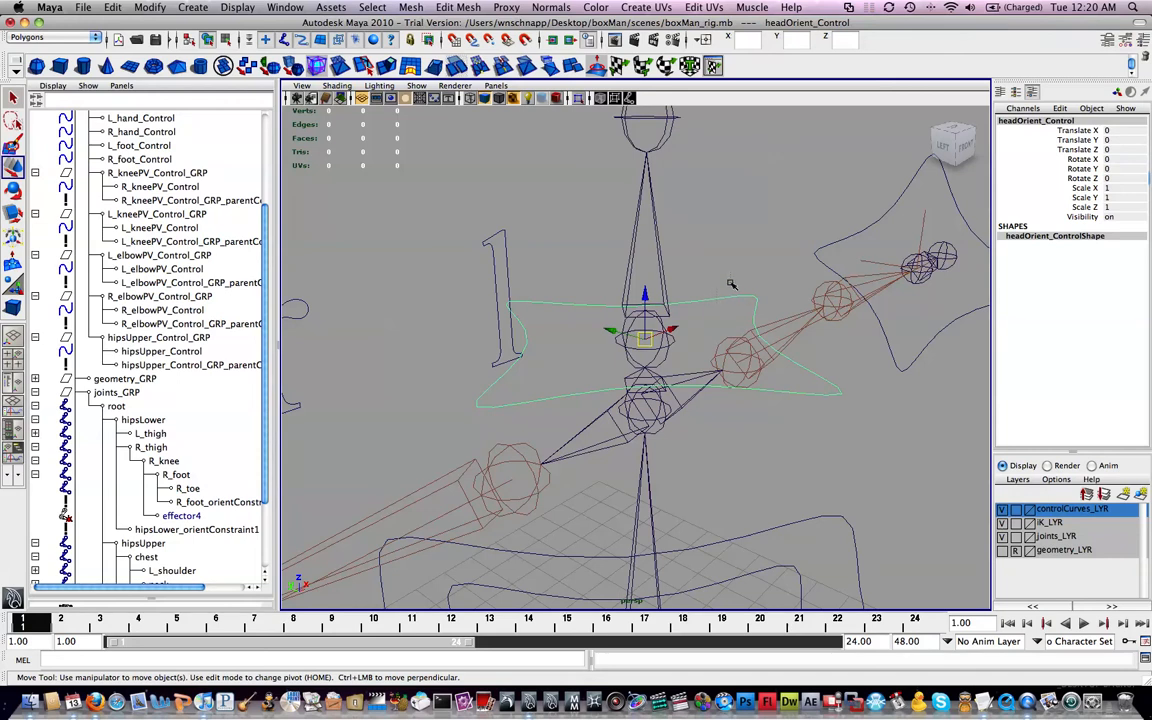
{"action": "left_click", "coordinate": [645, 272], "text": "shift"}
{"action": "key", "text": "space"}
{"action": "left_click", "coordinate": [879, 330]}
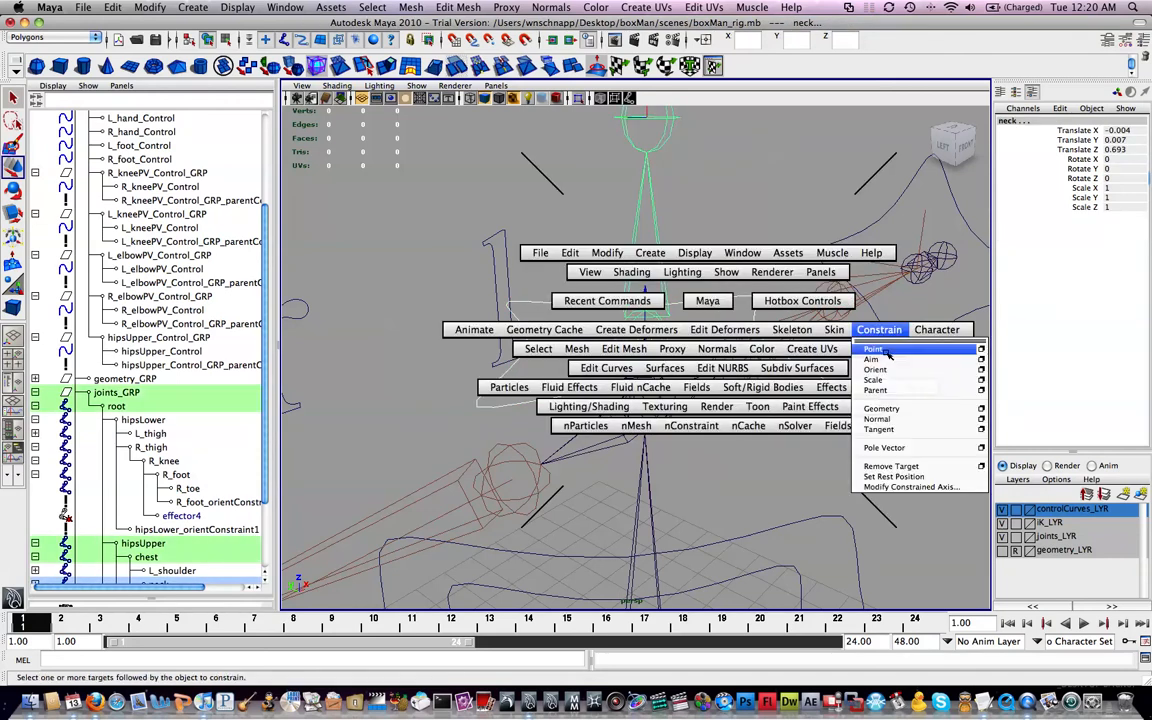
{"action": "left_click", "coordinate": [875, 369]}
Step: Test the neck constraint by rotating headOrient_Control, and undo the rotation
{"action": "left_click", "coordinate": [705, 302]}
{"action": "key", "text": "e"}
{"action": "left_click_drag", "start_coordinate": [703, 333], "coordinate": [614, 308]}
{"action": "key", "text": "ctrl+z"}
Step: Move hipsLower_Control to check how the head control behaves, and undo the move
{"action": "left_click_drag", "start_coordinate": [744, 276], "coordinate": [678, 316]}
{"action": "left_click_drag", "start_coordinate": [717, 401], "coordinate": [702, 354], "text": "alt"}
{"action": "left_click", "coordinate": [605, 442]}
{"action": "key", "text": "w"}
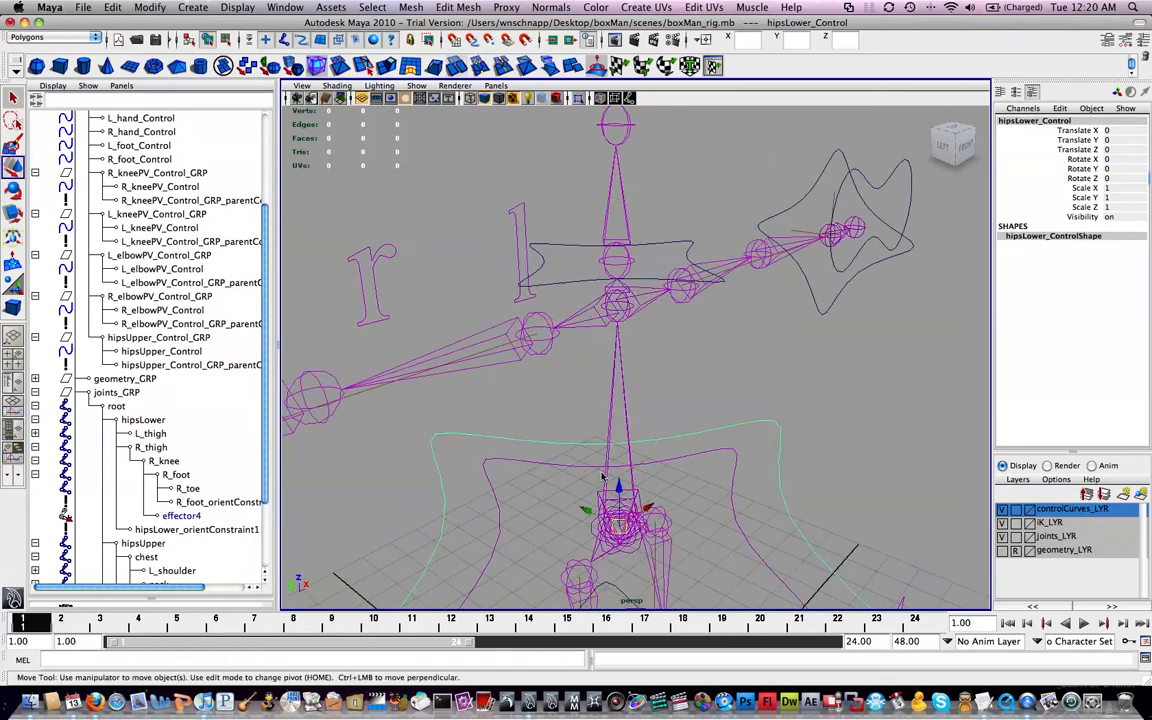
{"action": "left_click_drag", "start_coordinate": [620, 519], "coordinate": [608, 554]}
{"action": "key", "text": "ctrl+z"}
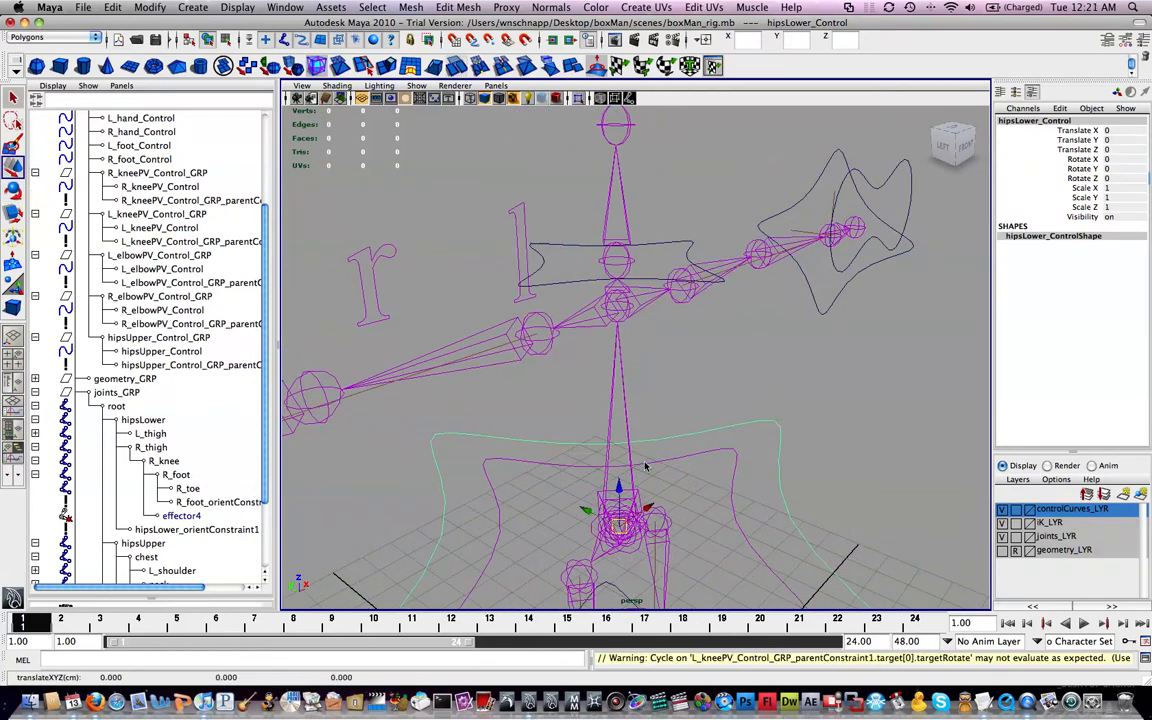
Step: Point constrain headOrient_Control to the neck joint
{"action": "left_click", "coordinate": [626, 263]}
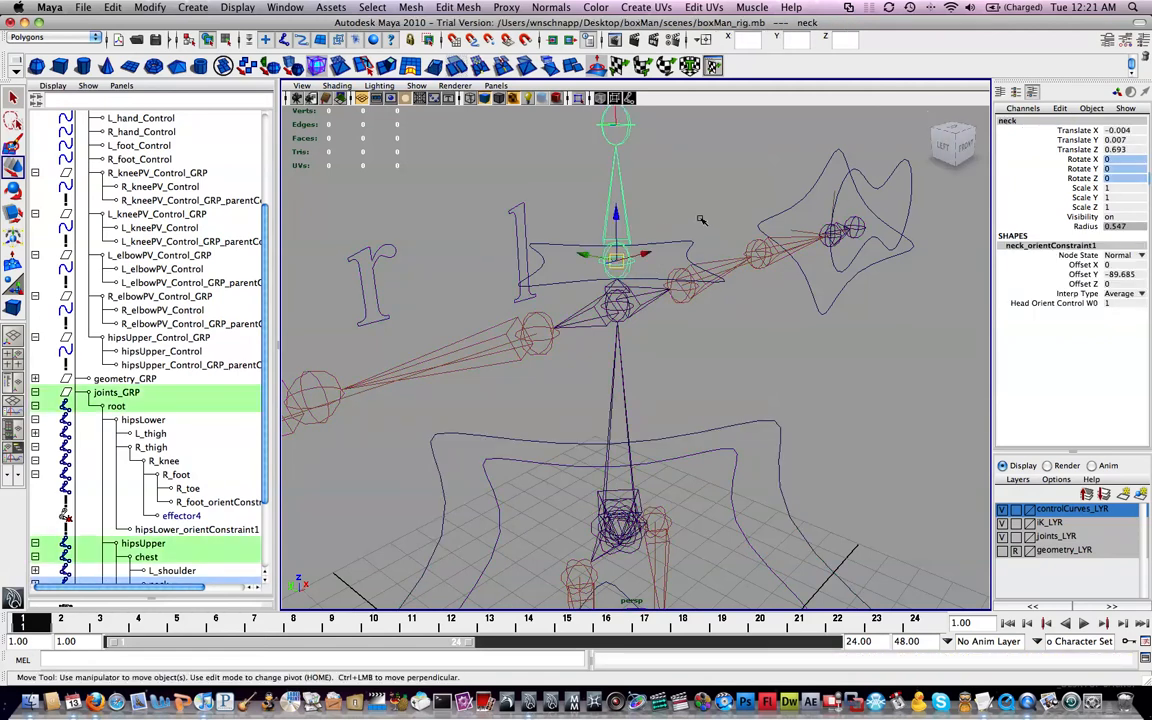
{"action": "left_click_drag", "start_coordinate": [684, 256], "coordinate": [669, 218]}
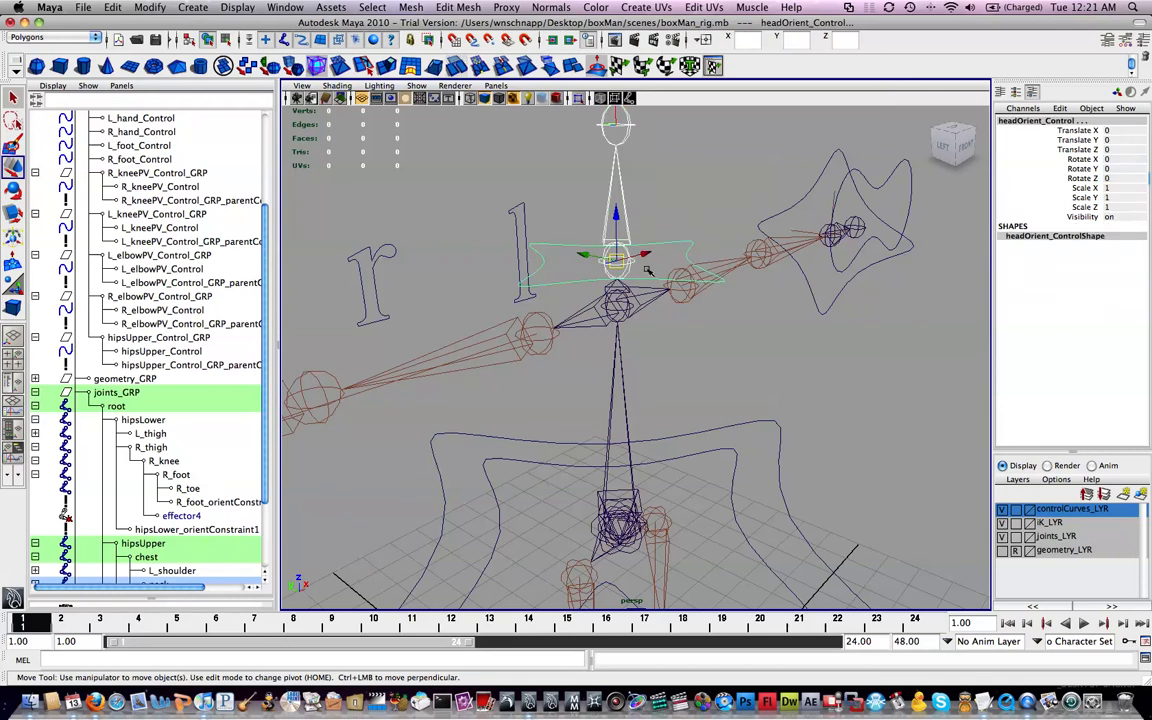
{"action": "key", "text": "space"}
{"action": "left_click_drag", "start_coordinate": [829, 298], "coordinate": [848, 318]}
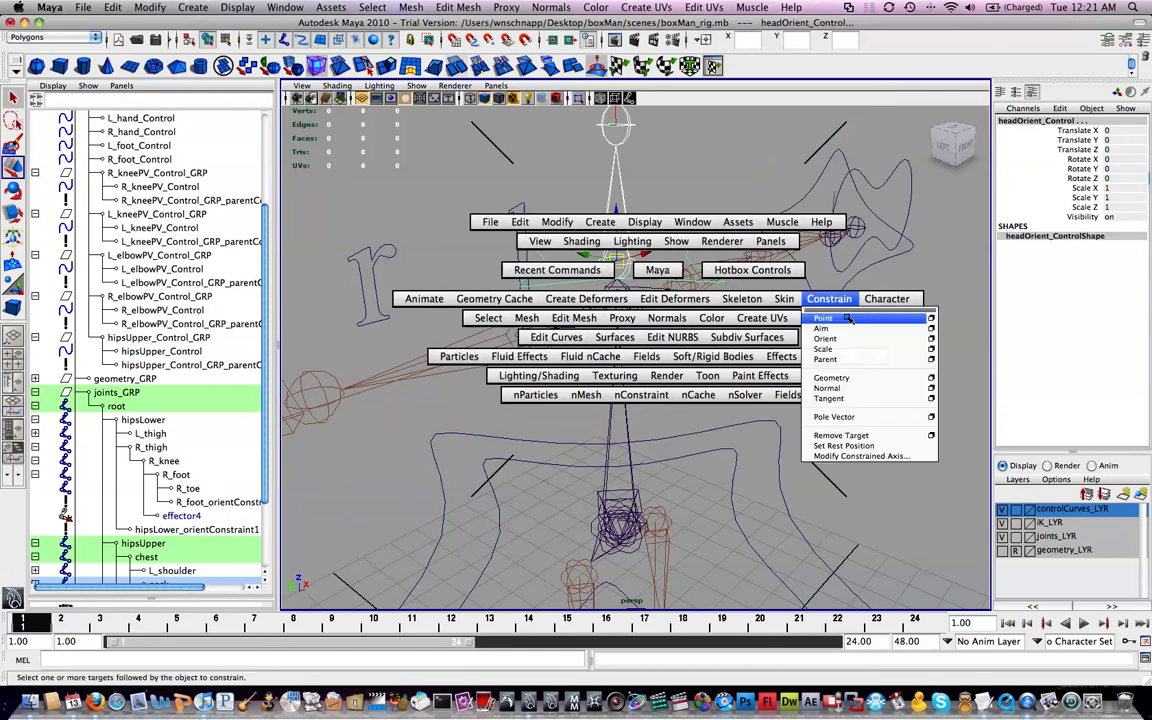
{"action": "left_click", "coordinate": [848, 318]}
Step: Test the head control's point constraint by moving hipsLower_Control, and undo the move
{"action": "middle_click_drag", "start_coordinate": [753, 383], "coordinate": [759, 363], "text": "alt"}
{"action": "left_click", "coordinate": [762, 373]}
{"action": "left_click_drag", "start_coordinate": [766, 352], "coordinate": [666, 388]}
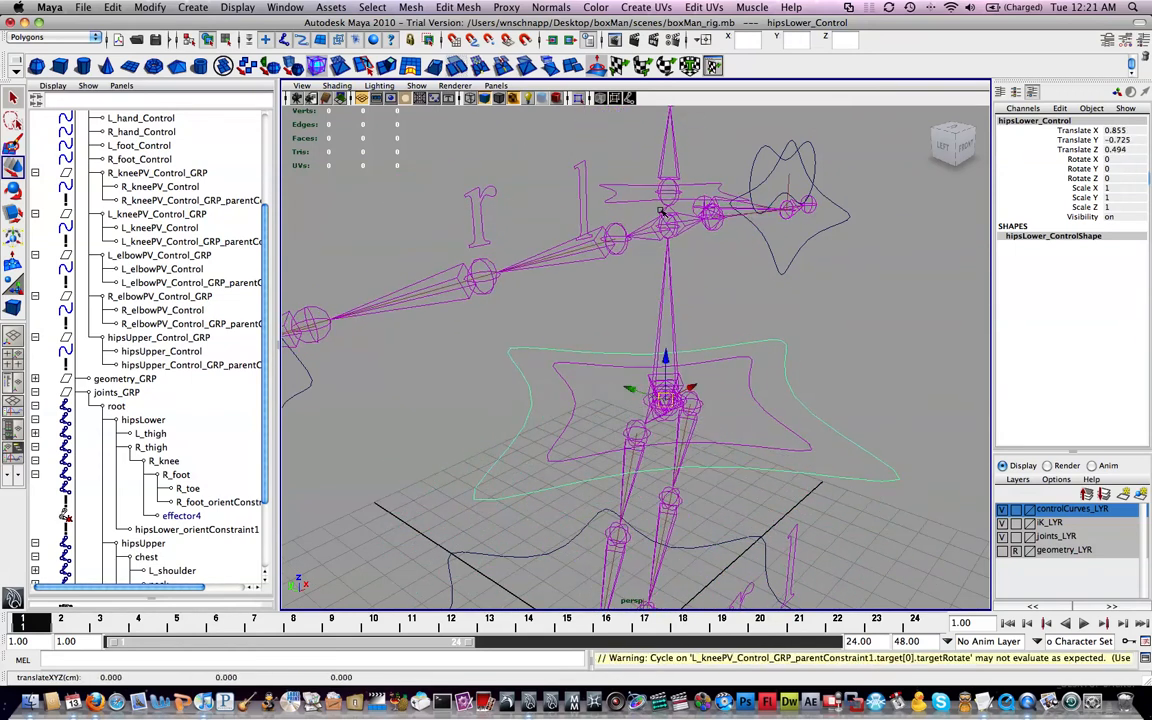
{"action": "key", "text": "super+z"}
Step: Rotate headOrient_Control to check that the head still turns with it, and undo the rotation
{"action": "left_click", "coordinate": [579, 196]}
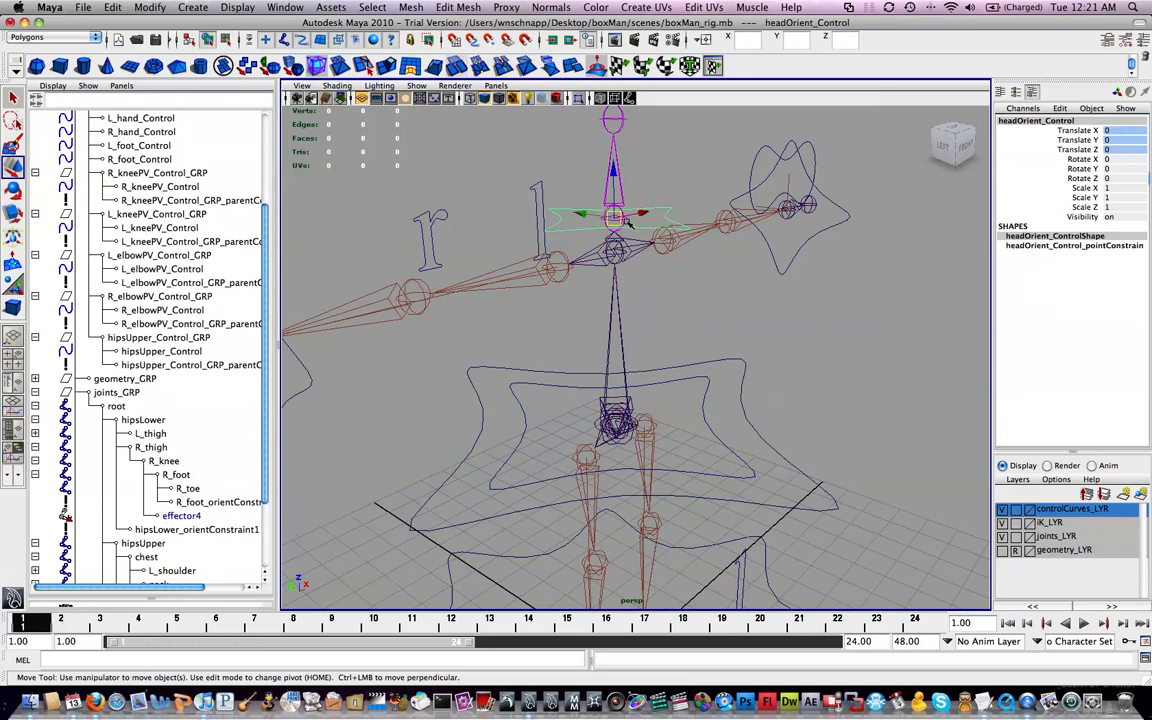
{"action": "key", "text": "e"}
{"action": "left_click_drag", "start_coordinate": [561, 196], "coordinate": [650, 218]}
{"action": "key", "text": "super+z"}
Step: Select headAim_Control followed by headOrient_Control, and open the Aim constraint options
{"action": "middle_click_drag", "start_coordinate": [747, 238], "coordinate": [676, 345], "text": "alt"}
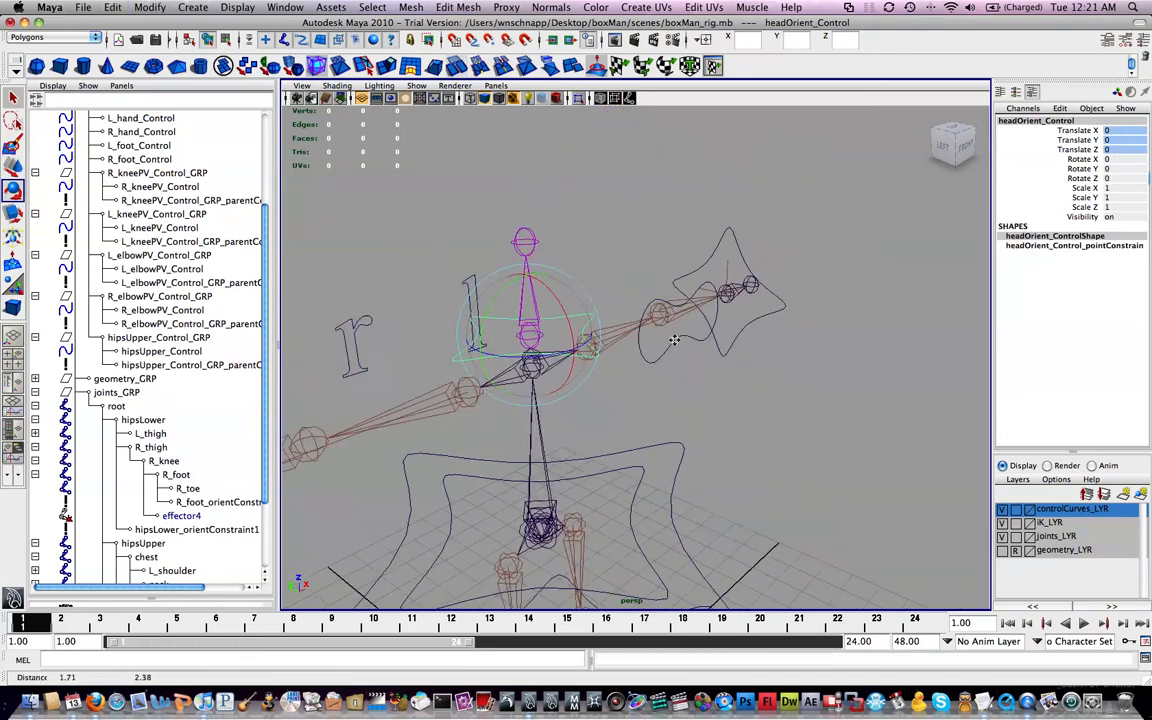
{"action": "left_click_drag", "start_coordinate": [676, 345], "coordinate": [713, 313], "text": "alt"}
{"action": "left_click_drag", "start_coordinate": [775, 199], "coordinate": [718, 265]}
{"action": "left_click_drag", "start_coordinate": [718, 265], "coordinate": [590, 332], "text": "alt"}
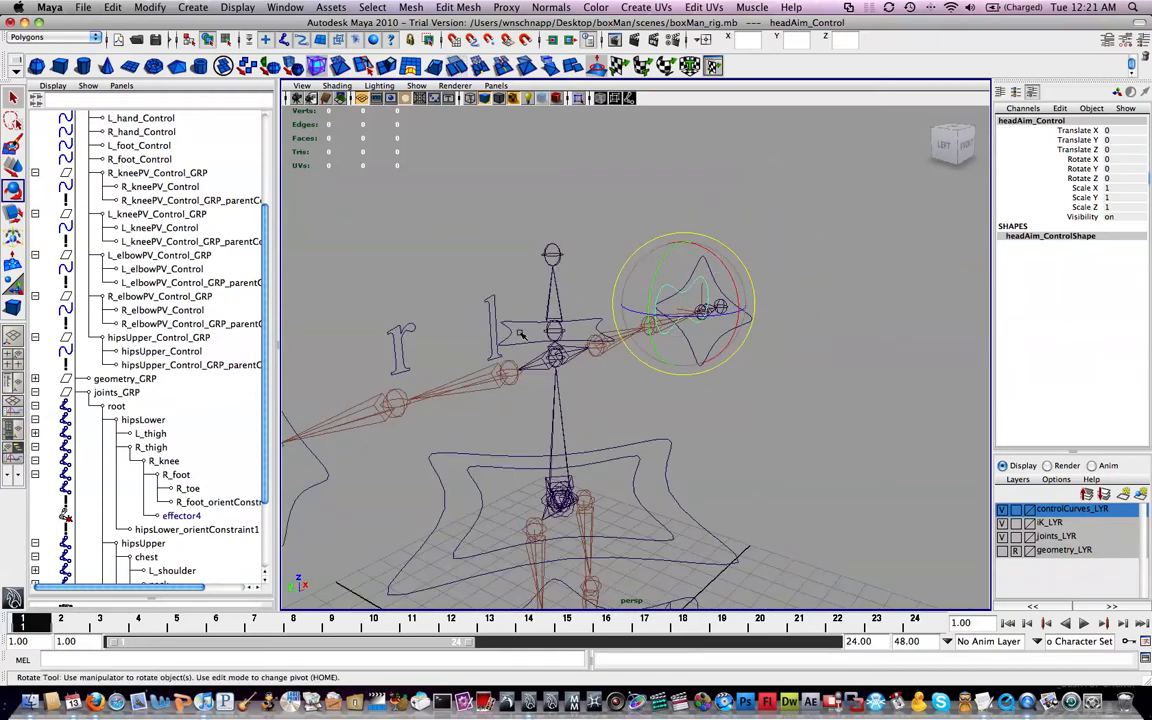
{"action": "left_click_drag", "start_coordinate": [519, 335], "coordinate": [641, 307], "text": "alt"}
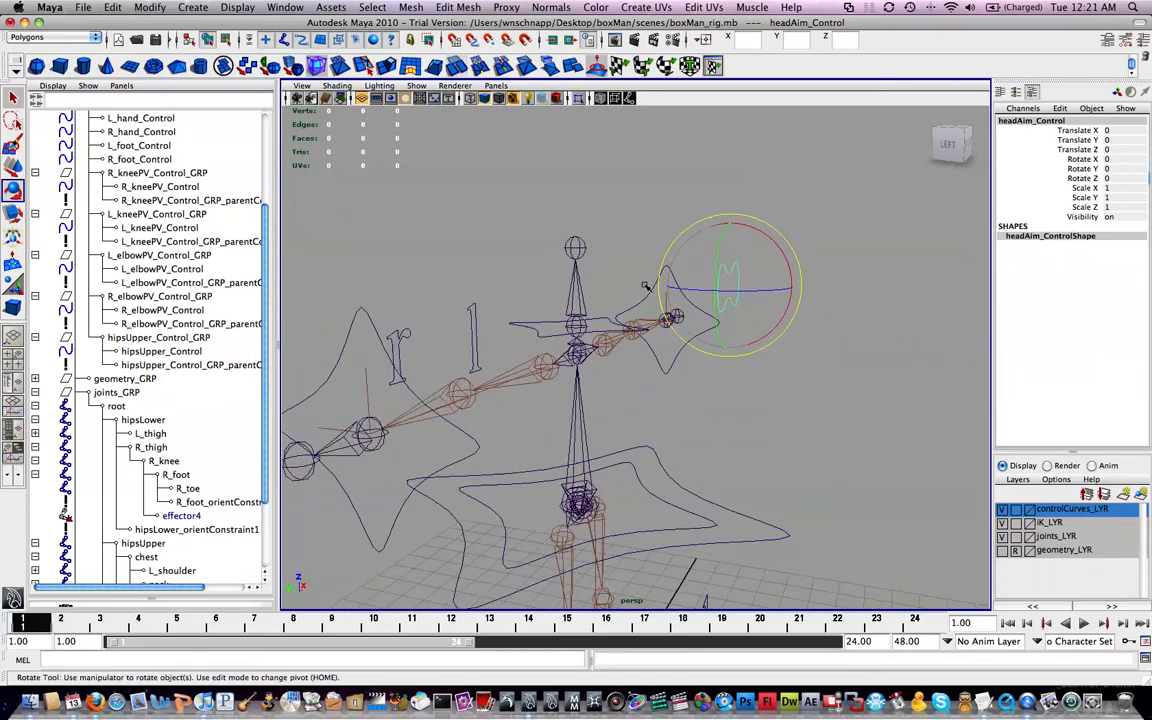
{"action": "mouse_move", "coordinate": [570, 359]}
{"action": "left_mouse_down", "text": "alt"}
{"action": "mouse_move", "coordinate": [628, 348]}
{"action": "mouse_move", "coordinate": [571, 336]}
{"action": "left_mouse_up", "text": "alt"}
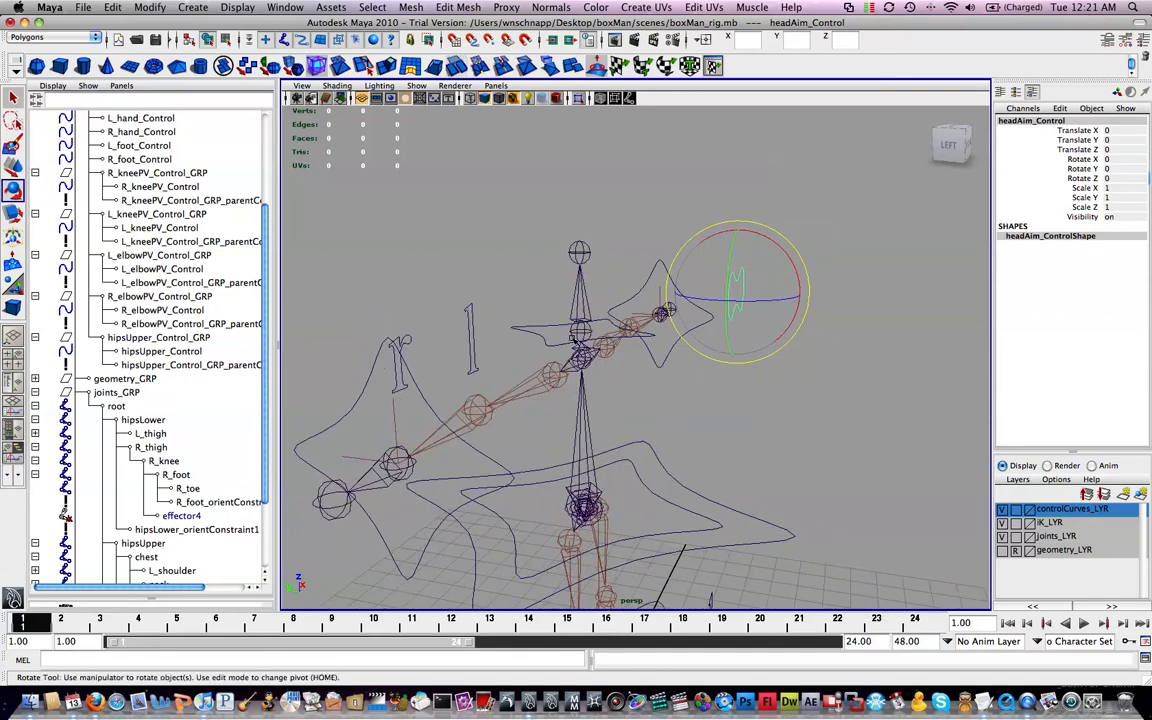
{"action": "left_click", "coordinate": [541, 337]}
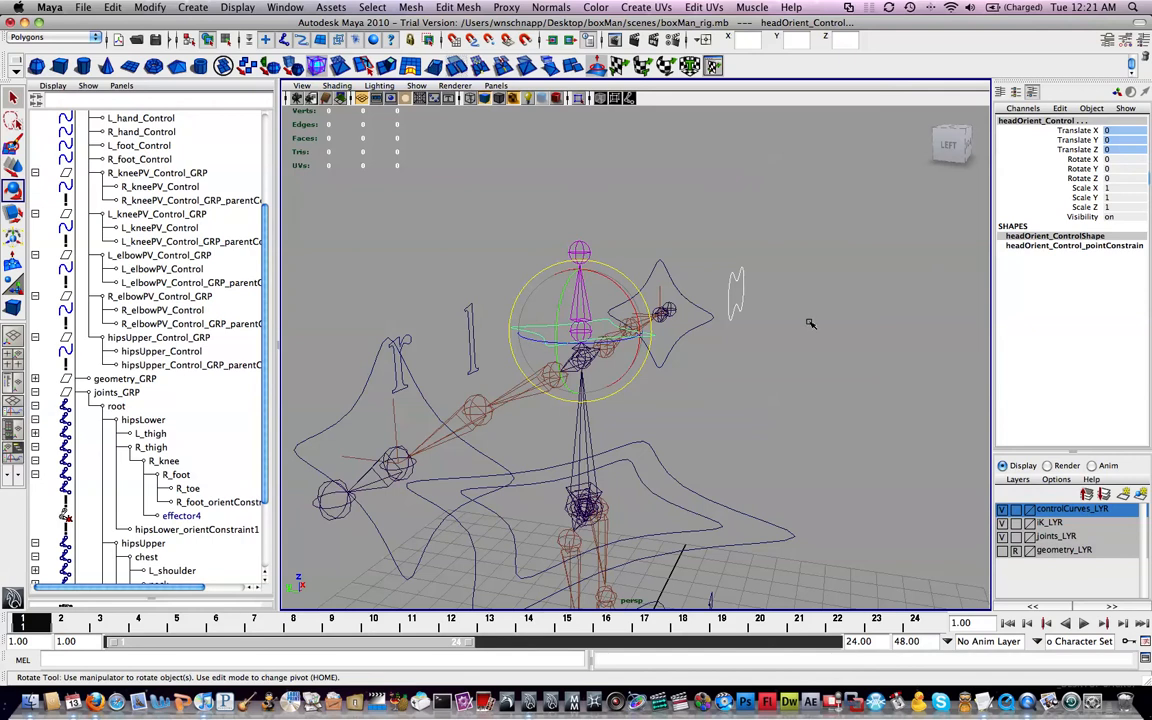
{"action": "key", "text": "space"}
{"action": "left_click", "coordinate": [982, 352]}
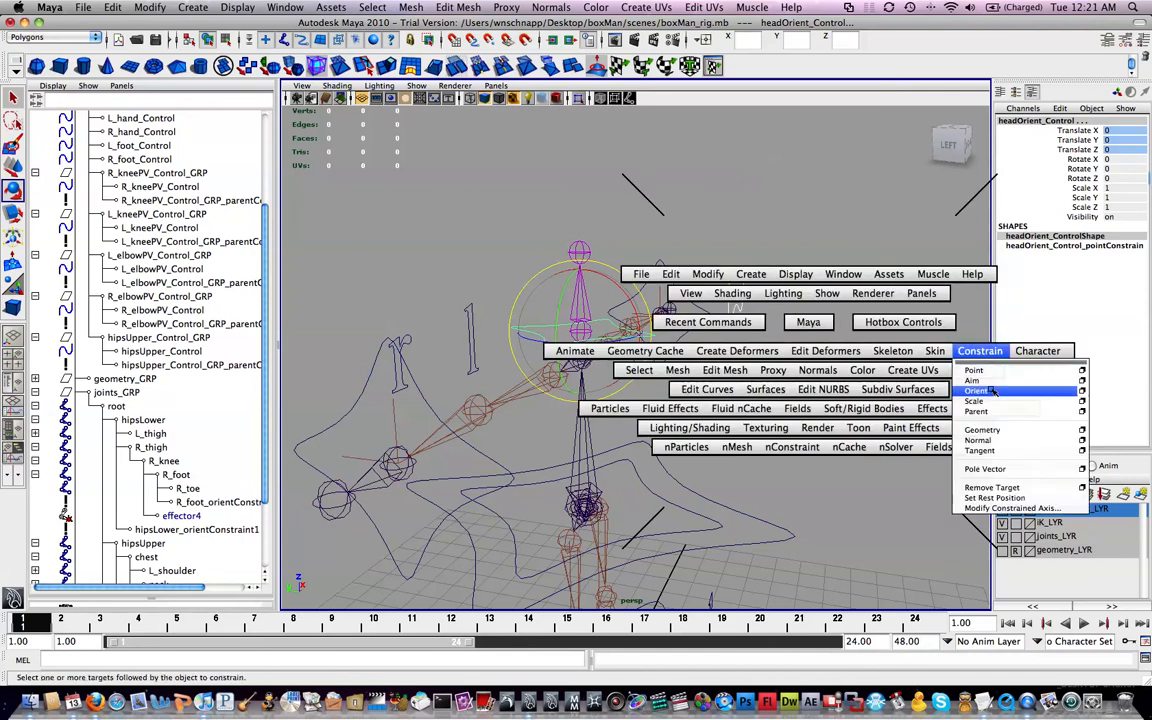
{"action": "left_click", "coordinate": [1082, 381]}
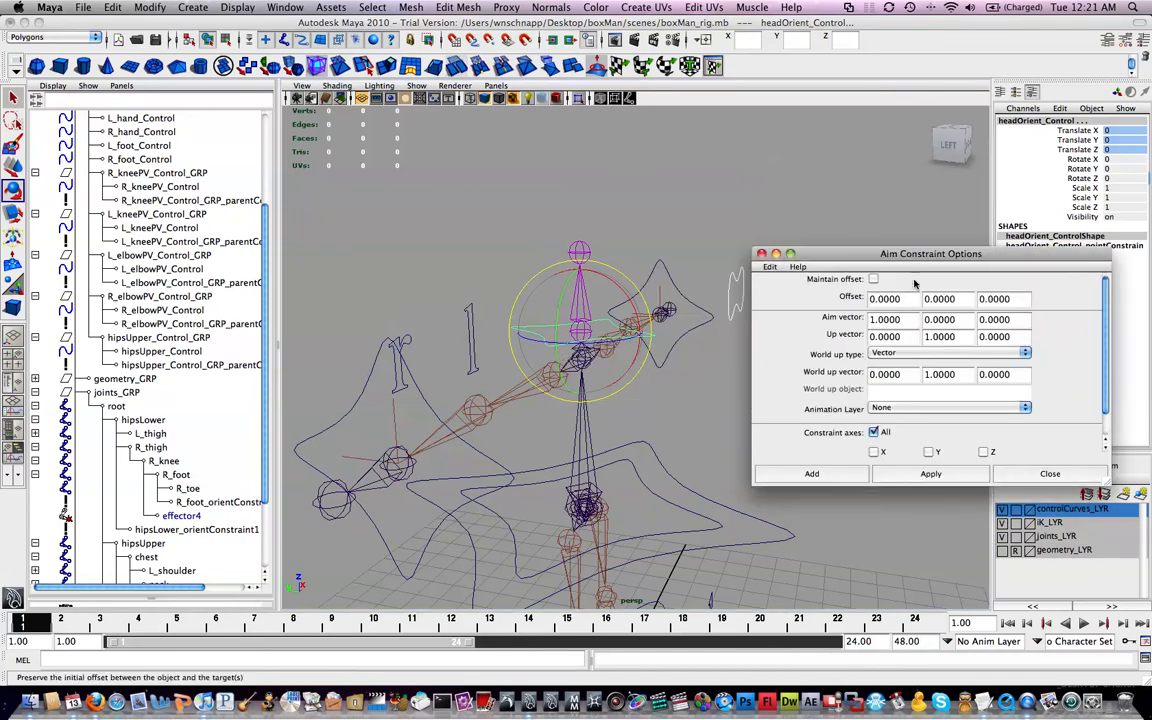
Step: Aim constrain headOrient_Control to headAim_Control with Maintain offset on and both the up vector and world up vector set to 0, 0, 1
{"action": "left_click", "coordinate": [874, 280]}
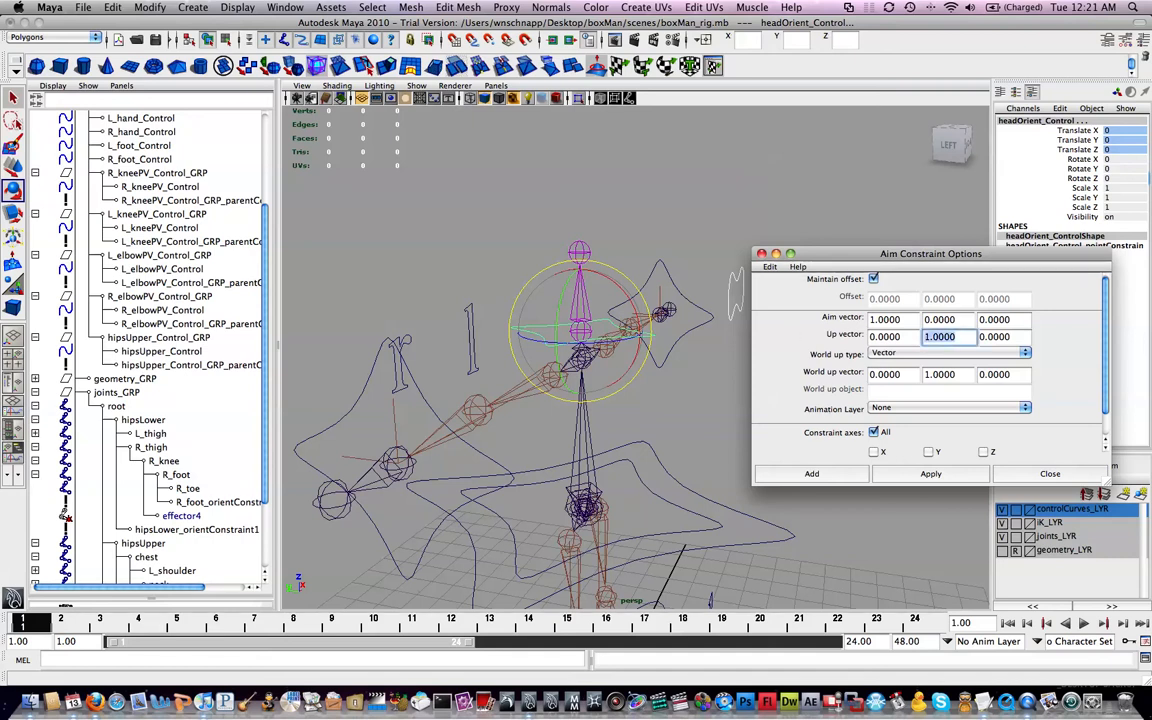
{"action": "double_click", "coordinate": [924, 338]}
{"action": "type", "text": "0"}
{"action": "key", "text": "Tab"}
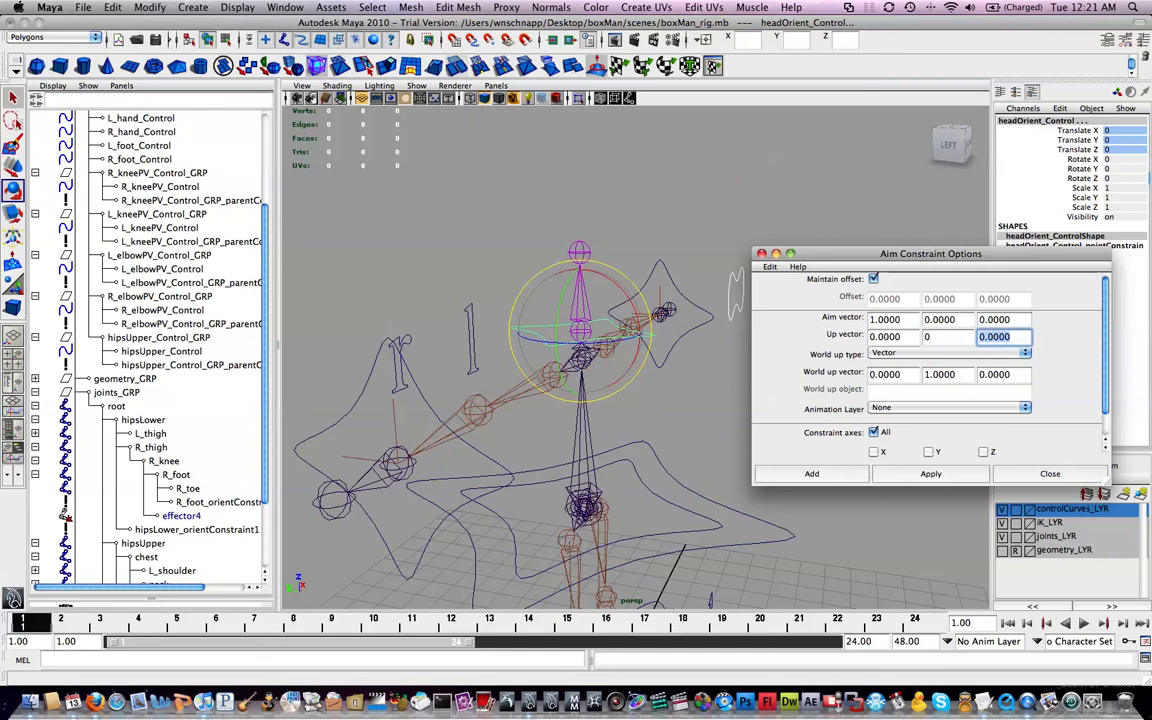
{"action": "type", "text": "1"}
{"action": "left_click_drag", "start_coordinate": [962, 375], "coordinate": [924, 375]}
{"action": "type", "text": "0"}
{"action": "key", "text": "Tab"}
{"action": "type", "text": "1"}
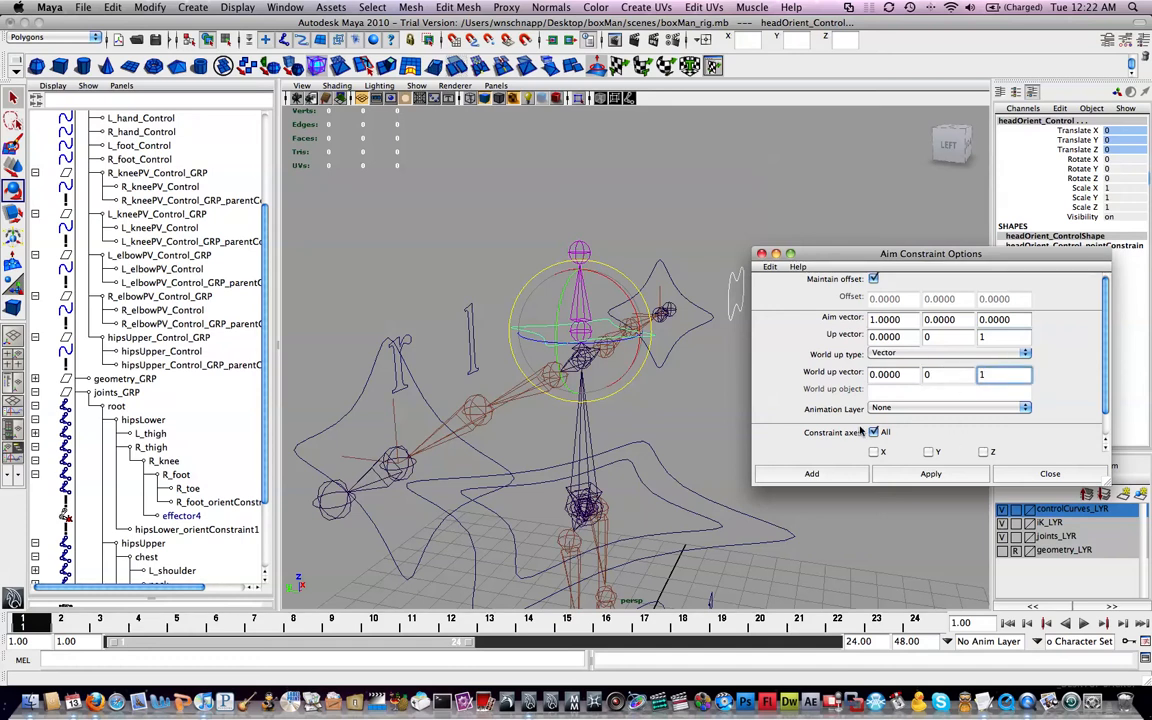
{"action": "left_click", "coordinate": [928, 476]}
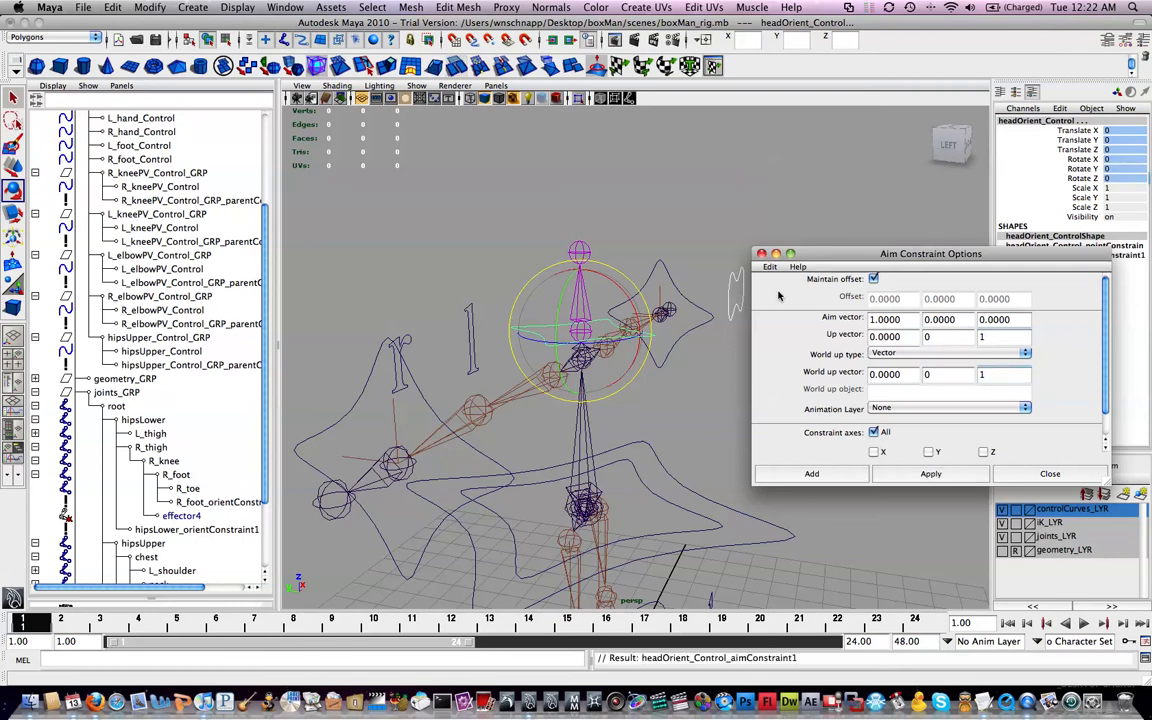
{"action": "left_click", "coordinate": [761, 254]}
Step: Test the aim constraint by moving headAim_Control away from the head along Y and shifting it vertically
{"action": "left_click", "coordinate": [732, 291]}
{"action": "left_click_drag", "start_coordinate": [732, 291], "coordinate": [704, 404], "text": "alt"}
{"action": "key", "text": "w"}
{"action": "key", "text": "super+z"}
{"action": "scroll", "coordinate": [811, 404], "scroll_direction": "down", "scroll_amount": 3}
{"action": "middle_click_drag", "start_coordinate": [704, 404], "coordinate": [797, 300], "text": "alt"}
{"action": "left_click_drag", "start_coordinate": [797, 300], "coordinate": [817, 323], "text": "alt"}
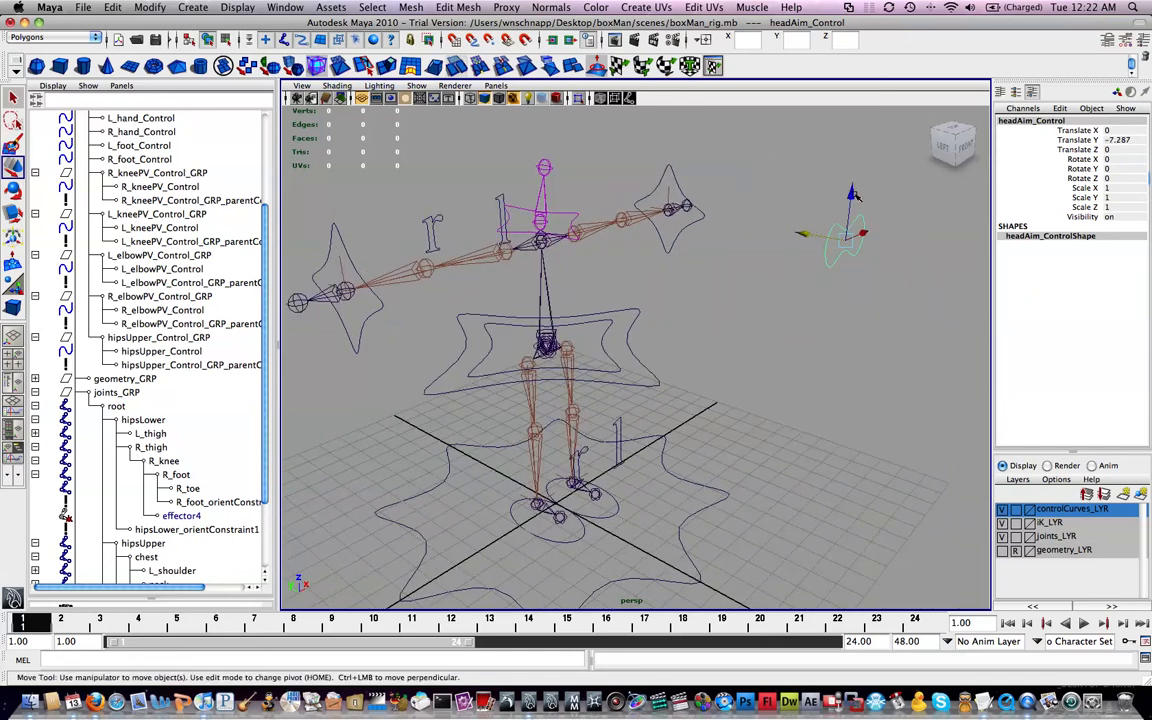
{"action": "left_click_drag", "start_coordinate": [852, 193], "coordinate": [681, 421]}
{"action": "left_click_drag", "start_coordinate": [700, 389], "coordinate": [783, 384], "text": "alt"}
Step: Move hipsLower_Control to check how headAim_Control behaves, and undo the moves of both controls
{"action": "middle_click_drag", "start_coordinate": [948, 321], "coordinate": [800, 328], "text": "alt"}
{"action": "left_click", "coordinate": [585, 384]}
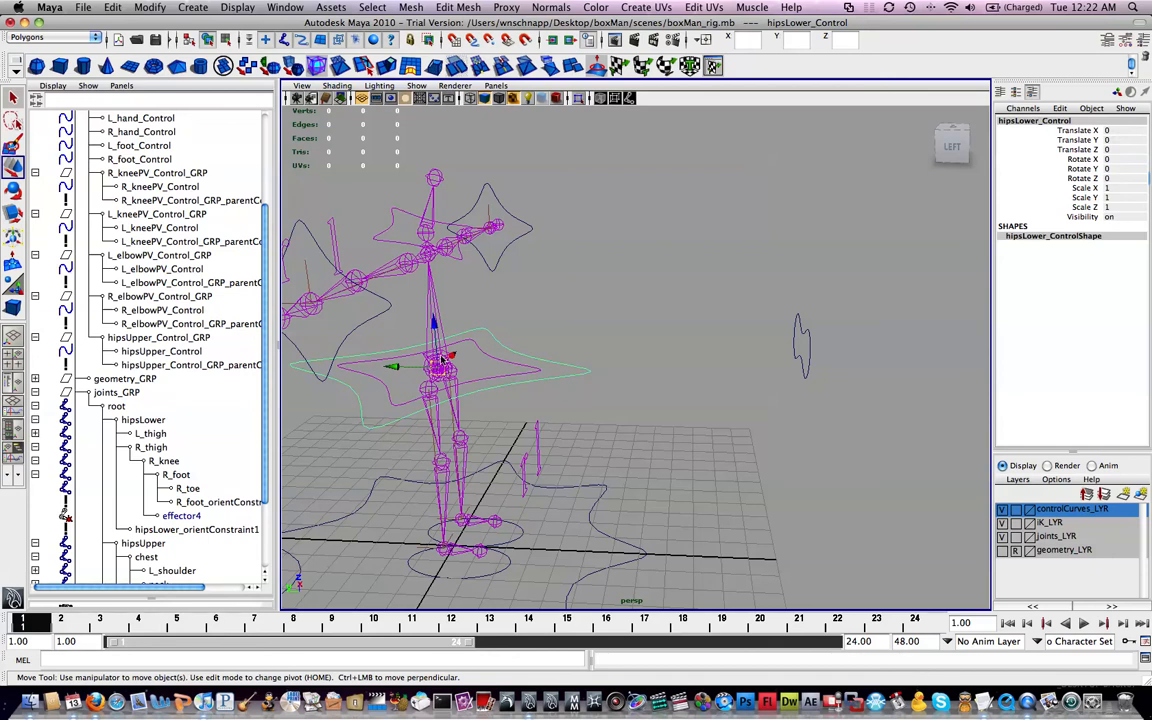
{"action": "left_click_drag", "start_coordinate": [453, 359], "coordinate": [535, 482]}
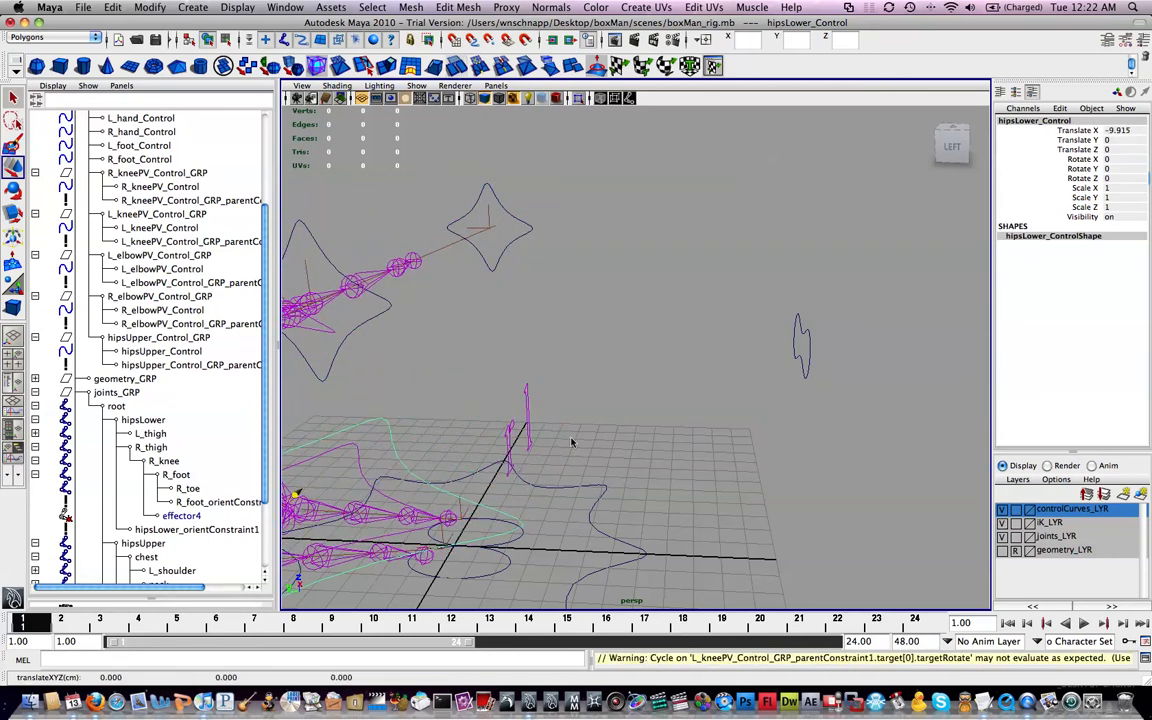
{"action": "key", "text": "z"}
{"action": "key", "text": "z"}
{"action": "key", "text": "z"}
{"action": "key", "text": "z"}
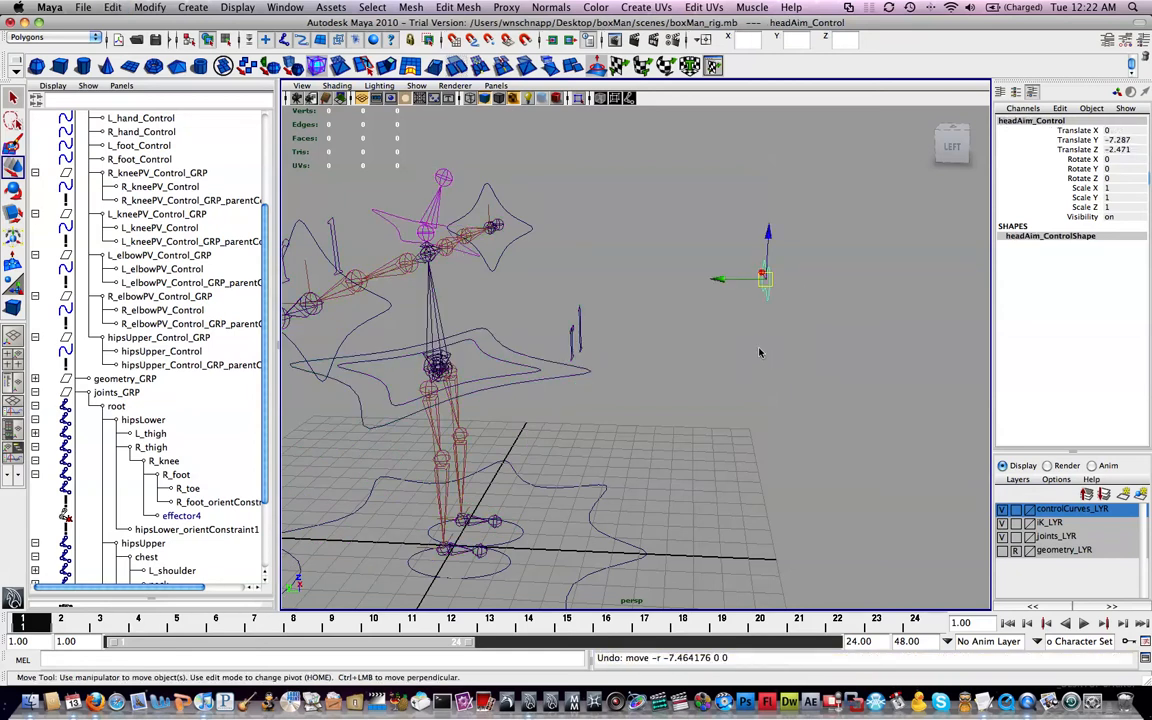
{"action": "key", "text": "z"}
Step: Group headAim_Control on its own and rename the group headAim_Control_GRP
{"action": "left_click_drag", "start_coordinate": [740, 187], "coordinate": [684, 204], "text": "alt"}
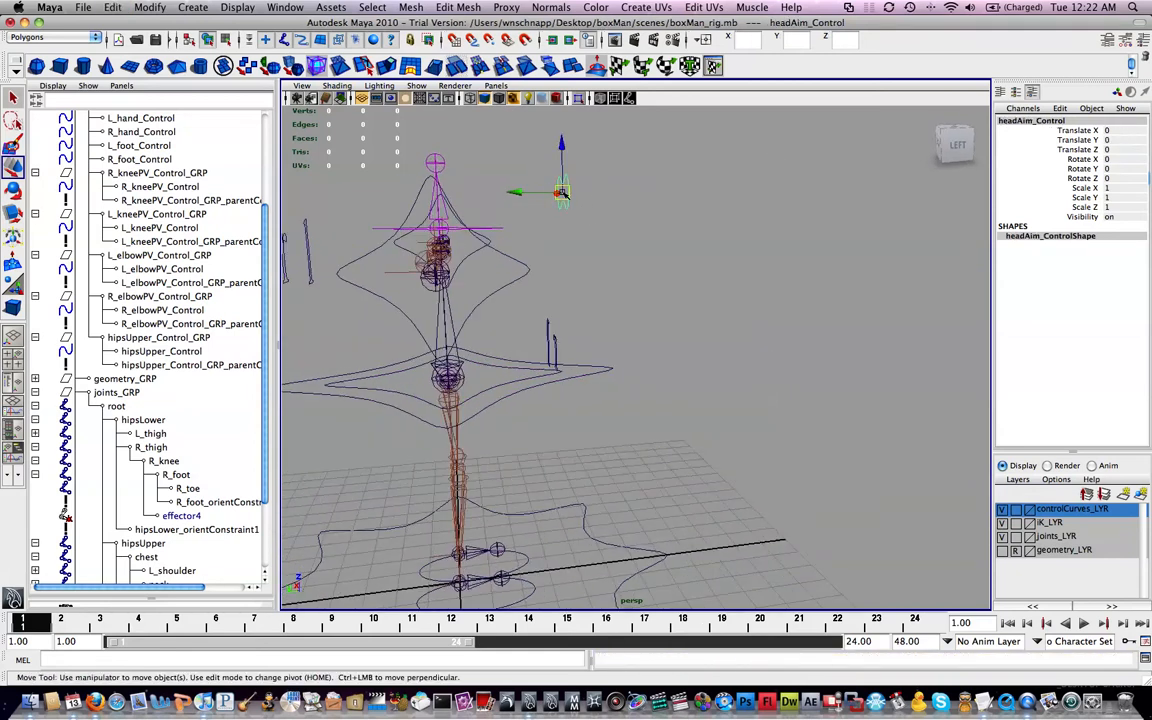
{"action": "middle_click_drag", "start_coordinate": [570, 178], "coordinate": [597, 213], "text": "alt"}
{"action": "key", "text": "super+g"}
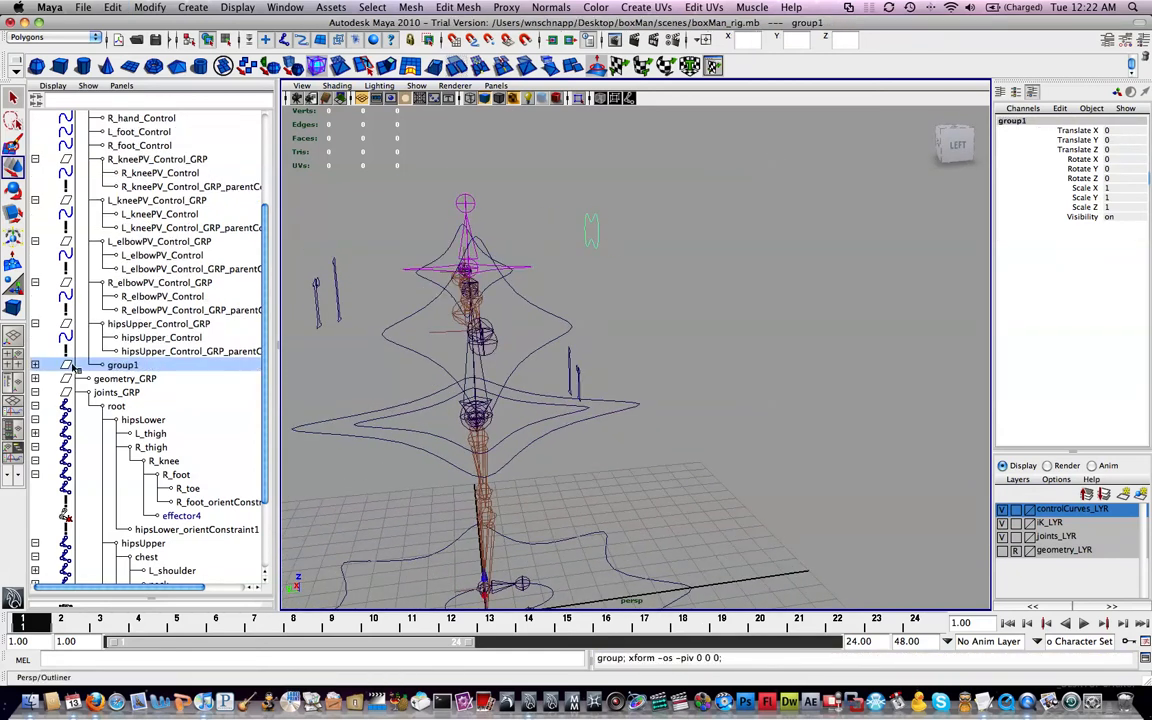
{"action": "left_click", "coordinate": [35, 365]}
{"action": "double_click", "coordinate": [120, 364]}
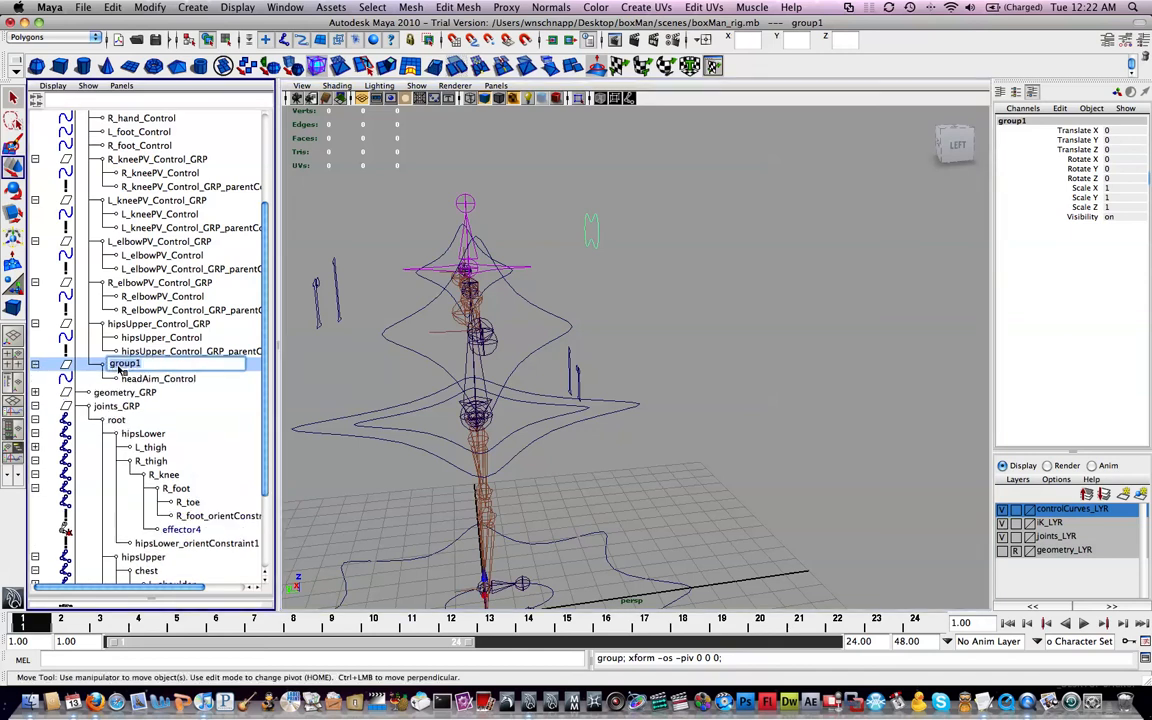
{"action": "type", "text": "headAim_Control_GRP"}
{"action": "key", "text": "Return"}
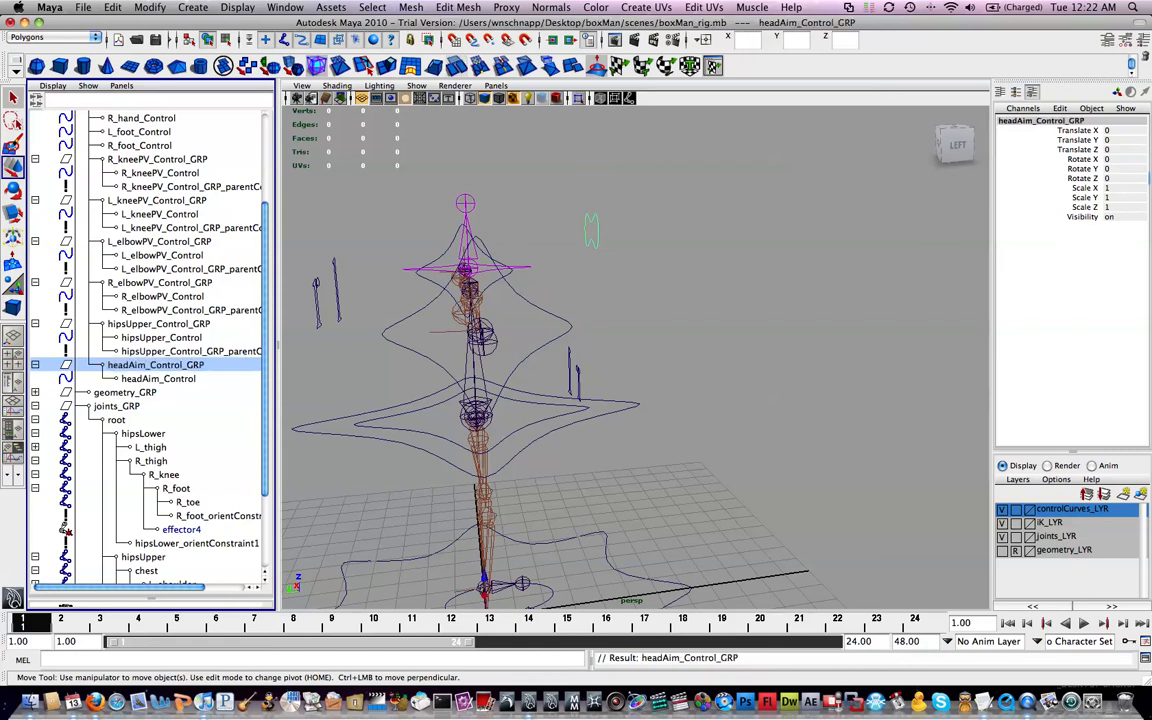
Step: Move the pivot of headAim_Control_GRP from the origin to the root joint at the hips
{"action": "left_click_drag", "start_coordinate": [396, 356], "coordinate": [505, 259], "text": "alt"}
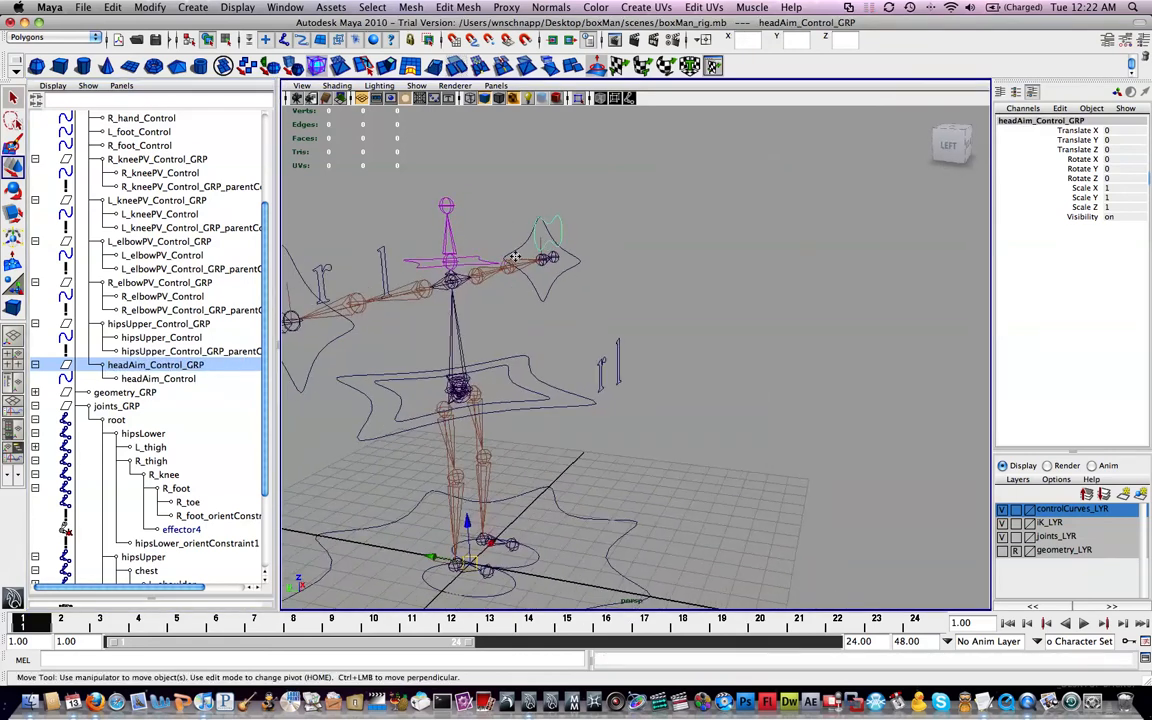
{"action": "middle_click_drag", "start_coordinate": [505, 259], "coordinate": [647, 280], "text": "alt"}
{"action": "left_click_drag", "start_coordinate": [647, 280], "coordinate": [600, 290], "text": "alt"}
{"action": "middle_click_drag", "start_coordinate": [658, 415], "coordinate": [656, 332], "text": "alt"}
{"action": "mouse_move", "coordinate": [656, 332]}
{"action": "left_mouse_down", "text": "alt"}
{"action": "mouse_move", "coordinate": [622, 344]}
{"action": "mouse_move", "coordinate": [661, 355]}
{"action": "left_mouse_up", "text": "alt"}
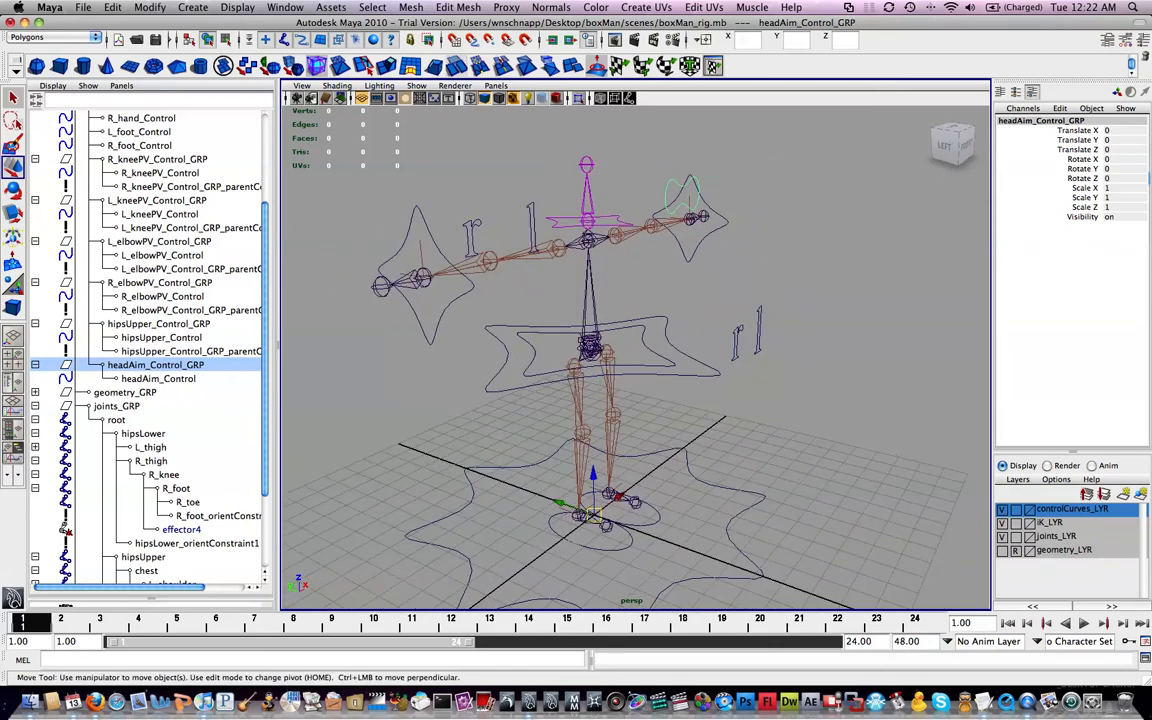
{"action": "key", "text": "Home"}
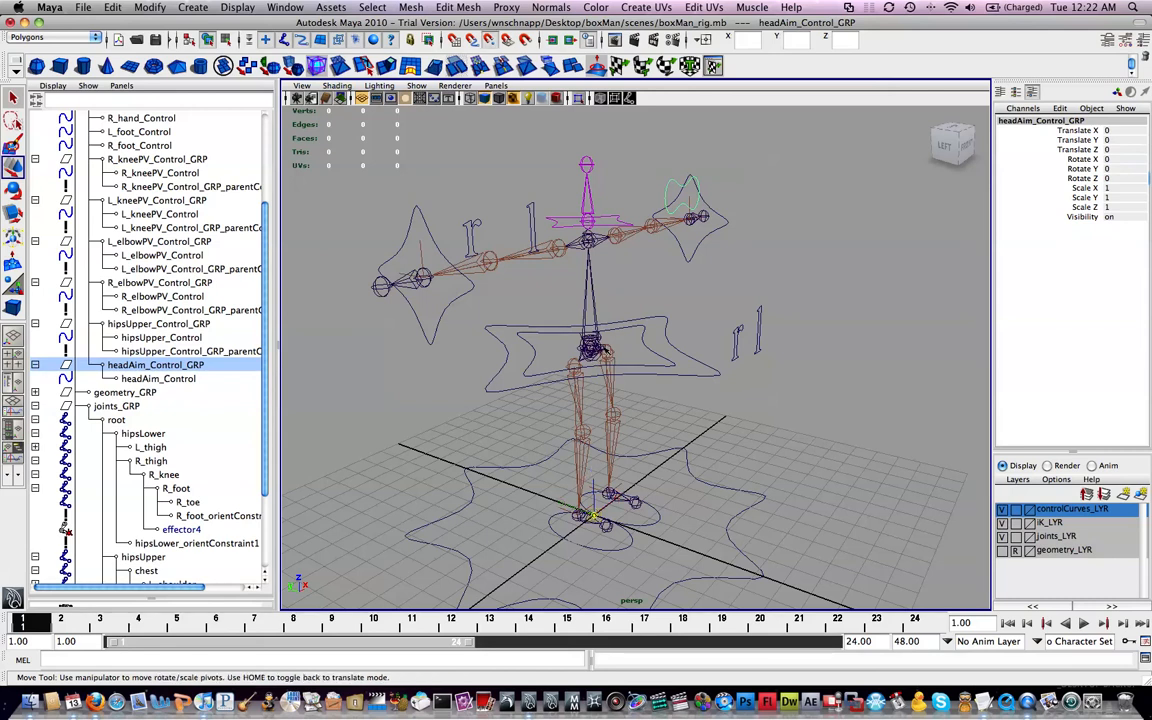
{"action": "mouse_move", "coordinate": [601, 344]}
{"action": "middle_mouse_down"}
{"action": "mouse_move", "coordinate": [600, 370]}
{"action": "mouse_move", "coordinate": [592, 348]}
{"action": "middle_mouse_up"}
{"action": "left_click_drag", "start_coordinate": [592, 348], "coordinate": [657, 295], "text": "alt"}
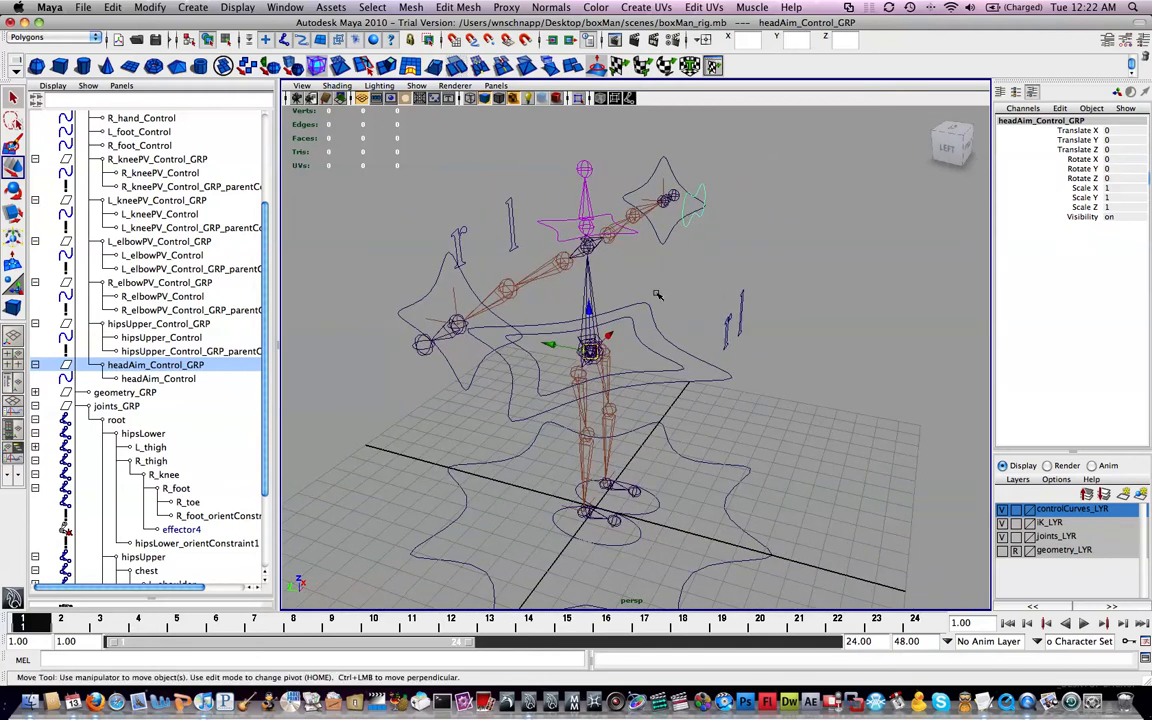
Step: Parent constrain headAim_Control_GRP to hipsUpper_Control
{"action": "left_click", "coordinate": [650, 350]}
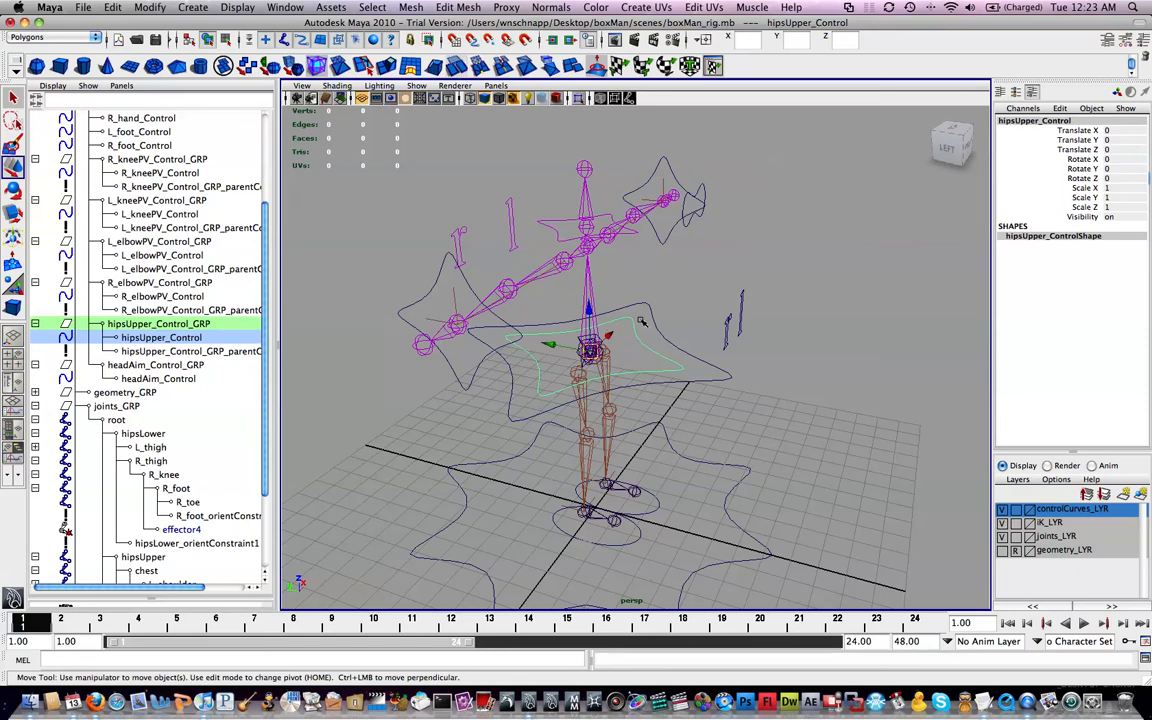
{"action": "left_click", "coordinate": [155, 364], "text": "ctrl"}
{"action": "key", "text": "space"}
{"action": "left_click", "coordinate": [718, 383]}
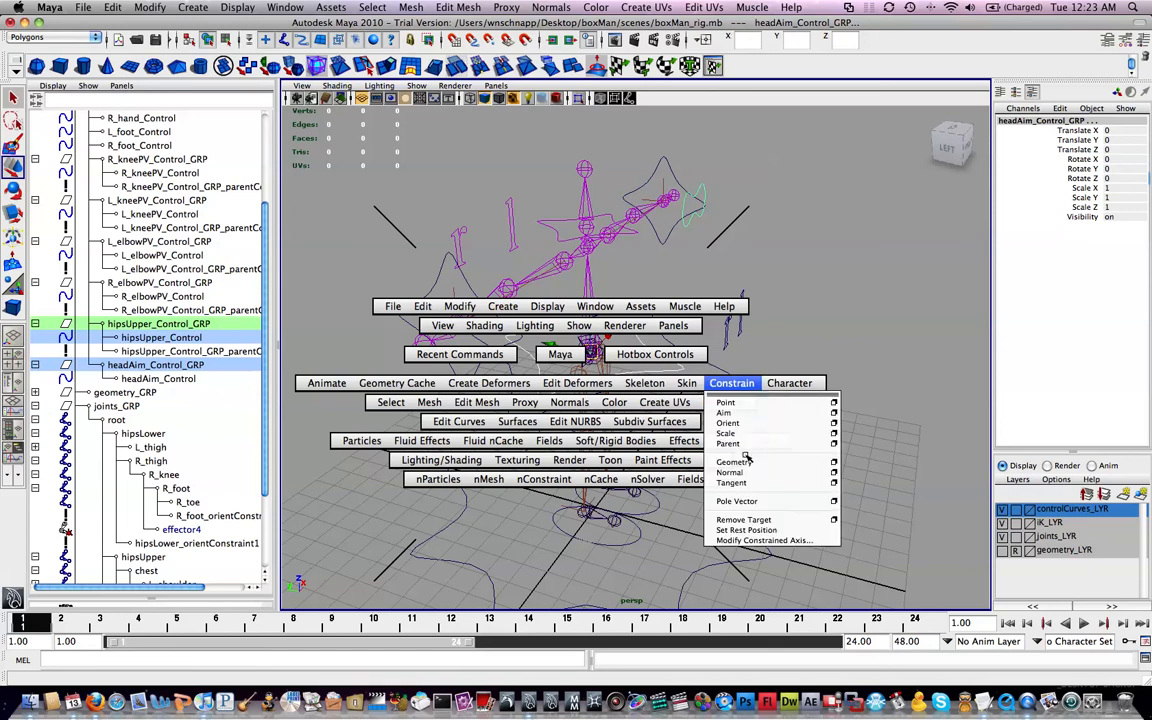
{"action": "left_click", "coordinate": [740, 445]}
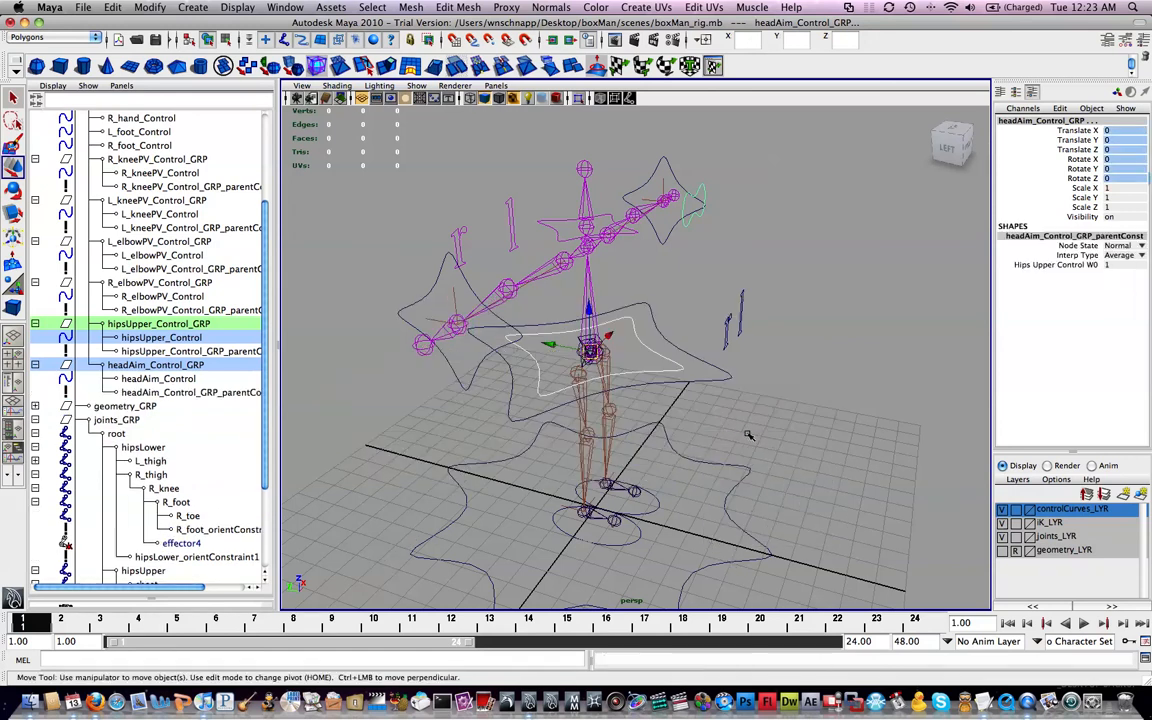
Step: Test the headAim_Control_GRP parent constraint by moving hipsLower_Control, and undo the move
{"action": "left_click", "coordinate": [687, 391]}
{"action": "left_click", "coordinate": [684, 383]}
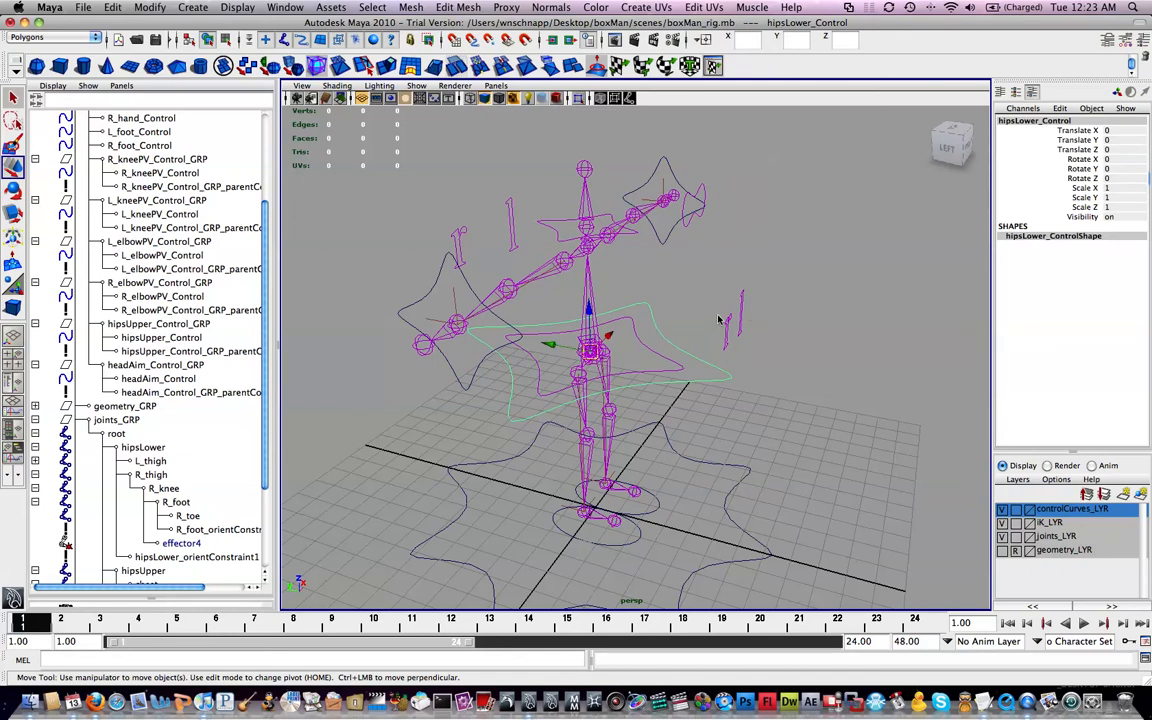
{"action": "left_click_drag", "start_coordinate": [595, 355], "coordinate": [537, 411]}
{"action": "key", "text": "z"}
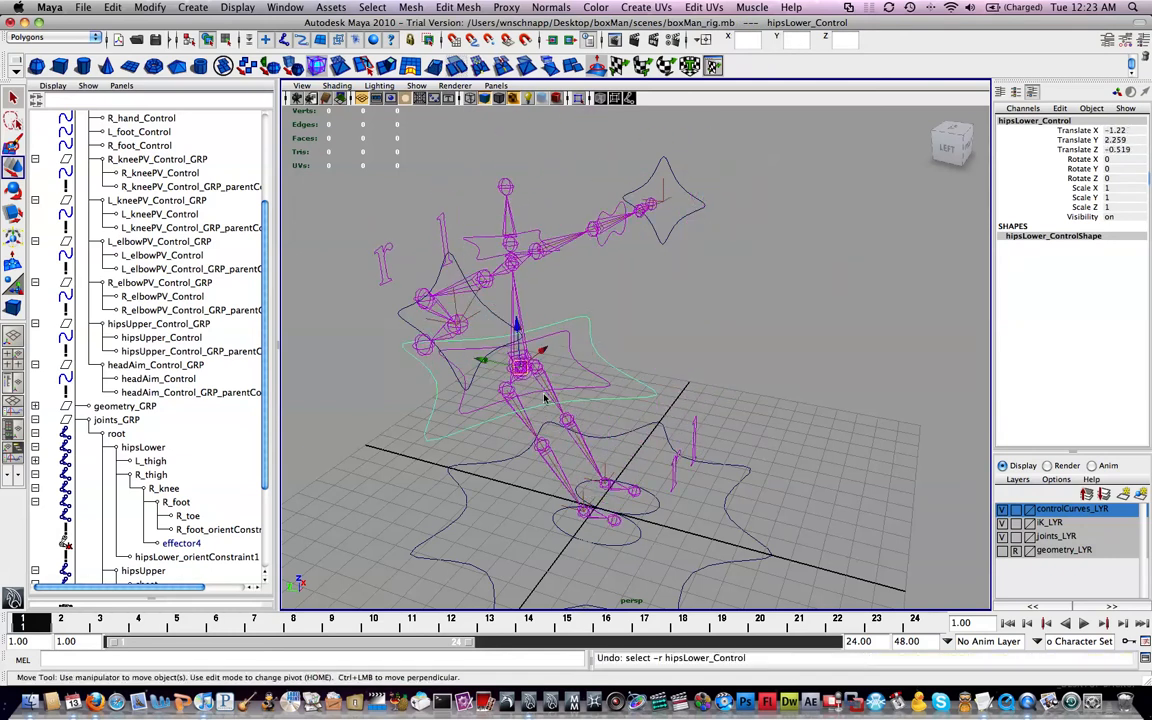
{"action": "key", "text": "z"}
Step: Save the scene and select master_Control, the large star-shaped curve on the ground
{"action": "key", "text": "super+s"}
{"action": "key", "text": "q"}
{"action": "left_click_drag", "start_coordinate": [725, 319], "coordinate": [670, 348], "text": "alt"}
{"action": "scroll", "coordinate": [728, 349], "scroll_direction": "down", "scroll_amount": 3}
{"action": "left_click", "coordinate": [776, 470]}
{"action": "left_click_drag", "start_coordinate": [708, 490], "coordinate": [708, 488]}
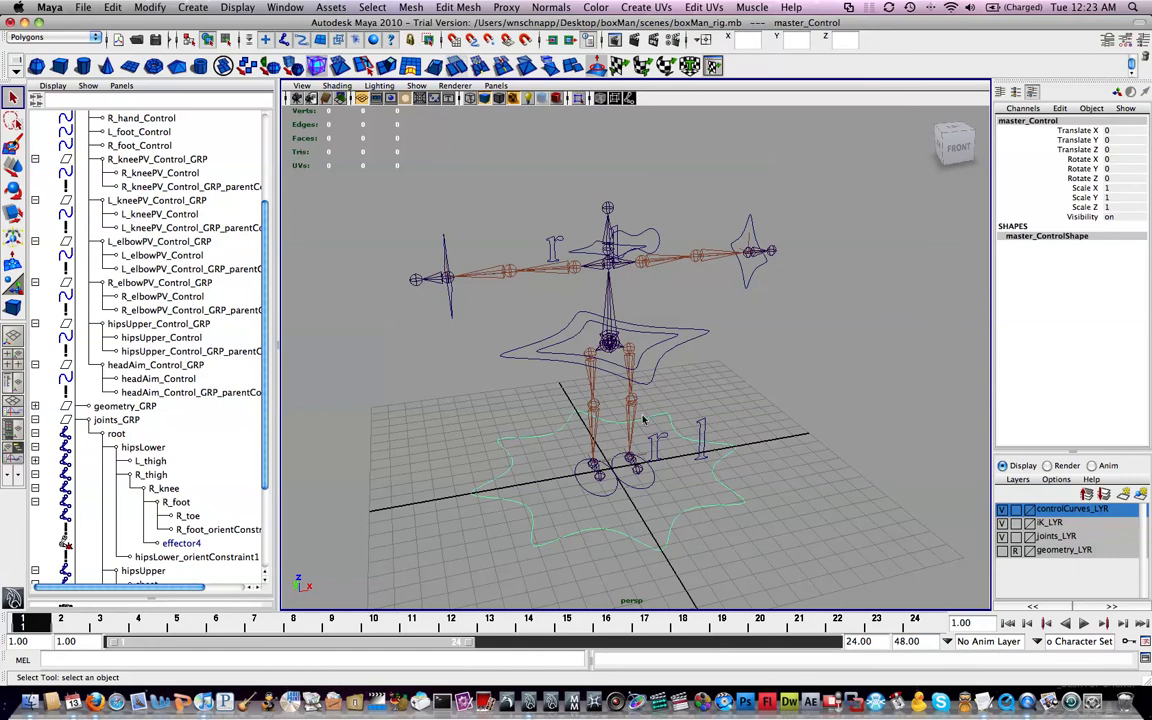
{"action": "left_click_drag", "start_coordinate": [669, 381], "coordinate": [333, 381], "text": "alt"}
{"action": "scroll", "coordinate": [259, 167], "scroll_direction": "up", "scroll_amount": 5}
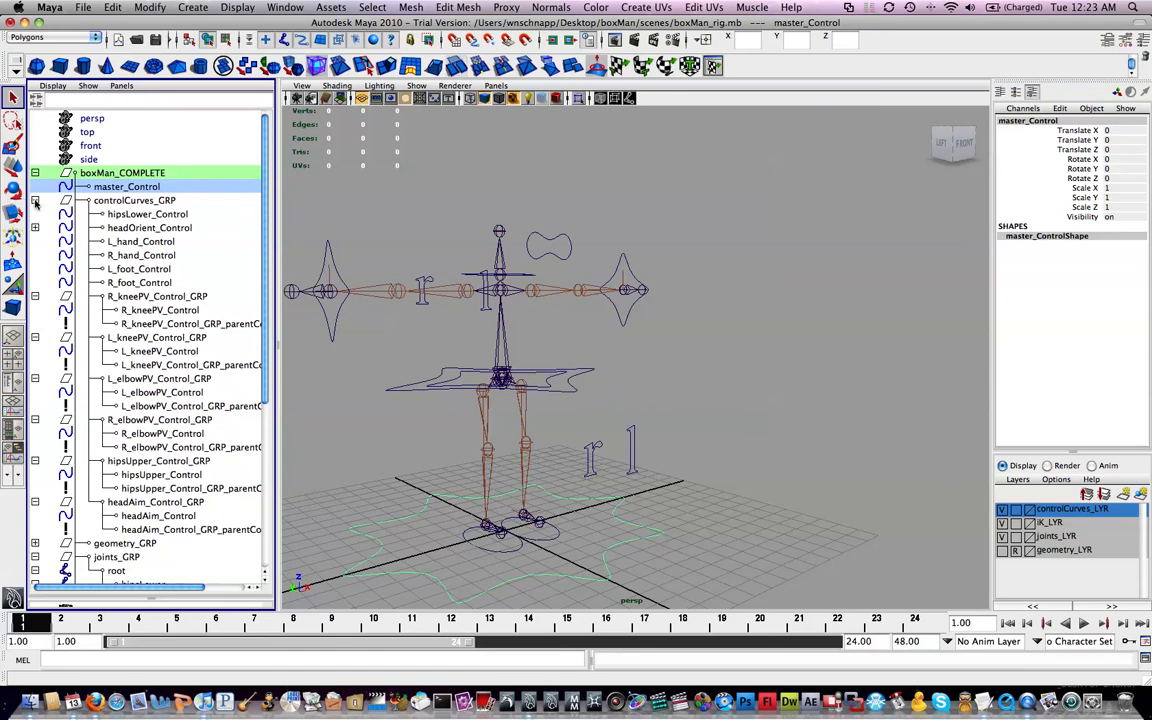
Step: Collapse the controlCurves_GRP and joints_GRP hierarchies, and parent and scale constrain controlCurves_GRP to master_Control
{"action": "left_click", "coordinate": [35, 200]}
{"action": "left_click", "coordinate": [35, 228]}
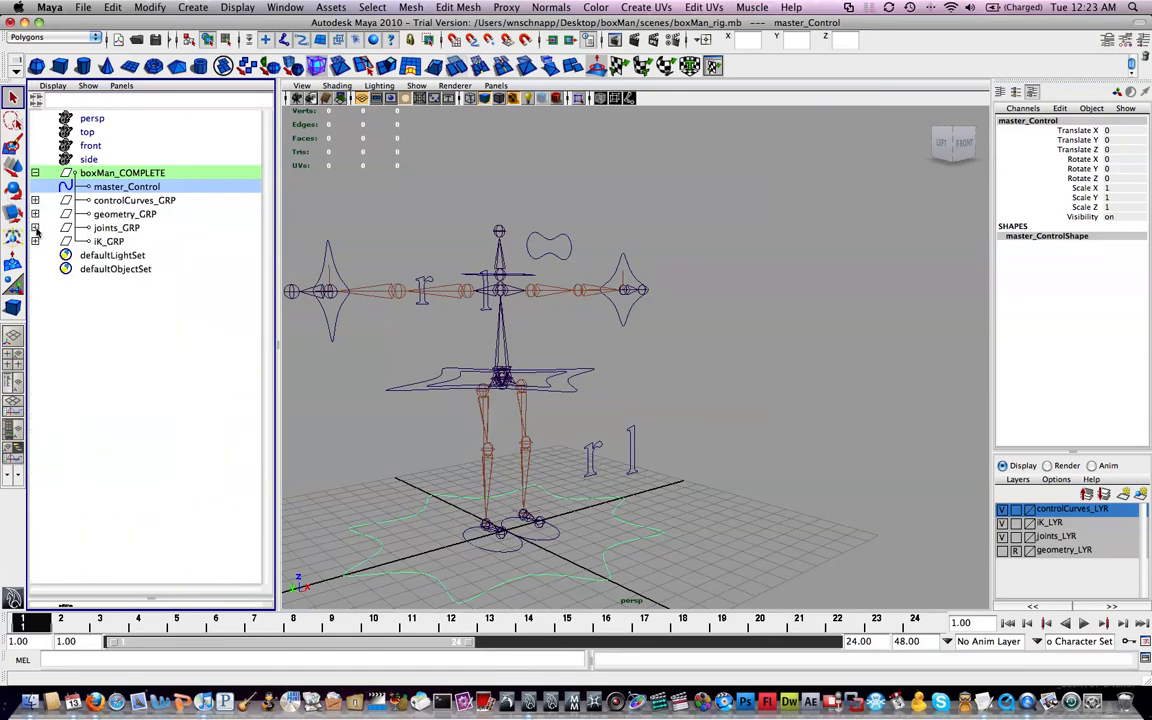
{"action": "left_click", "coordinate": [139, 201], "text": "ctrl"}
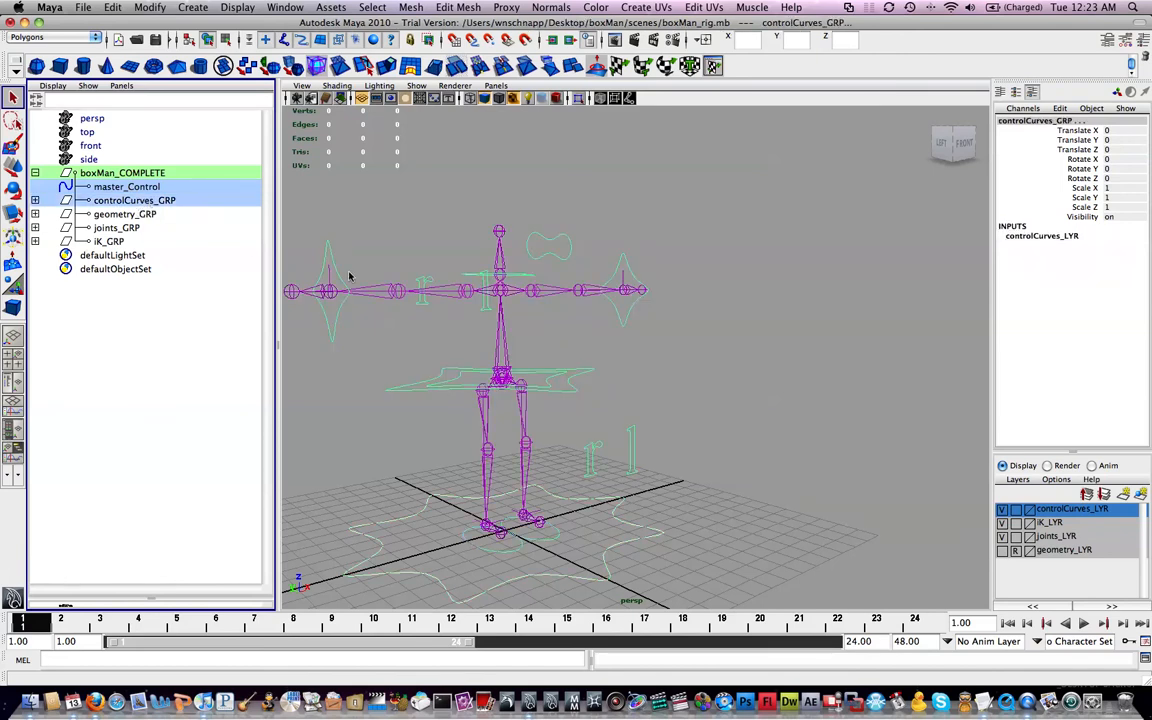
{"action": "key", "text": "space"}
{"action": "left_click_drag", "start_coordinate": [540, 308], "coordinate": [541, 362]}
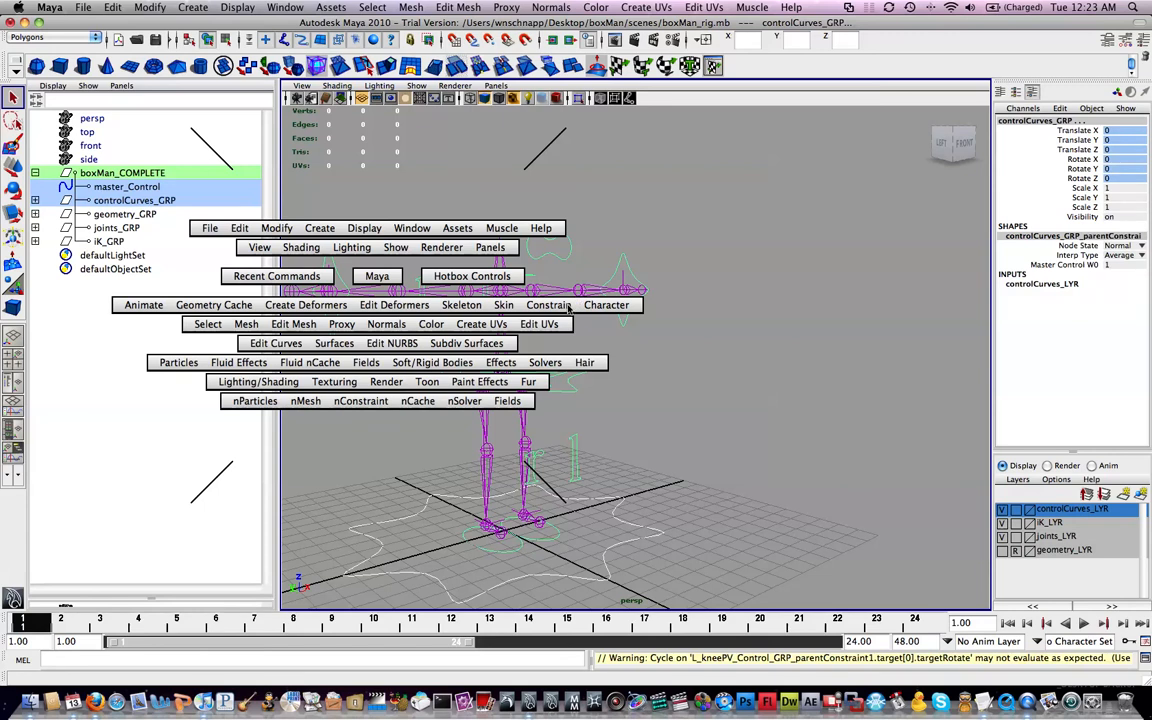
{"action": "key", "text": "space"}
{"action": "left_click_drag", "start_coordinate": [745, 335], "coordinate": [744, 386]}
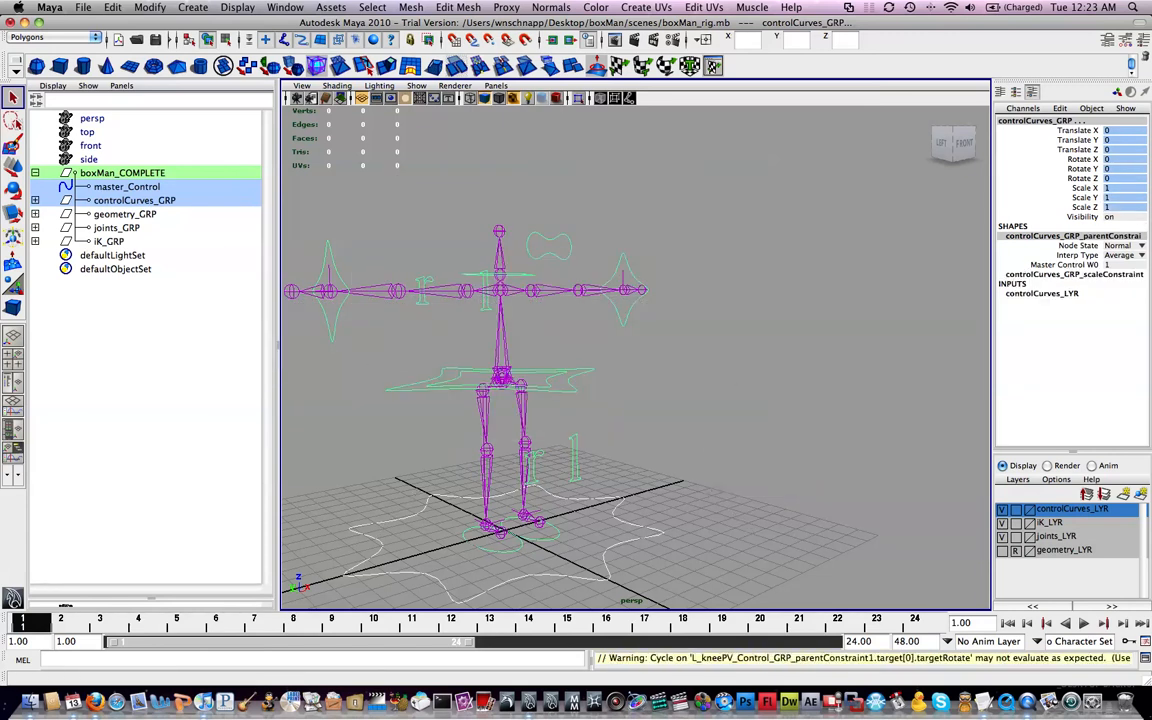
Step: Parent constrain and scale constrain joints_GRP to master_Control
{"action": "left_click", "coordinate": [126, 186]}
{"action": "left_click", "coordinate": [124, 214], "text": "super"}
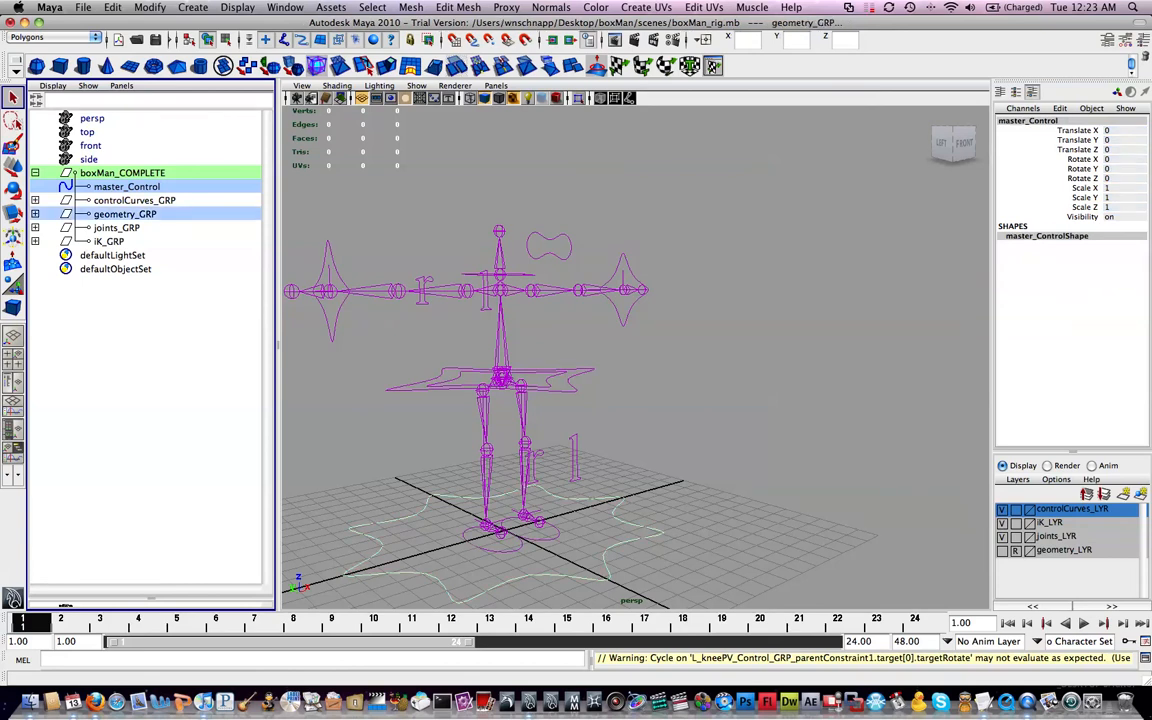
{"action": "left_click", "coordinate": [126, 186]}
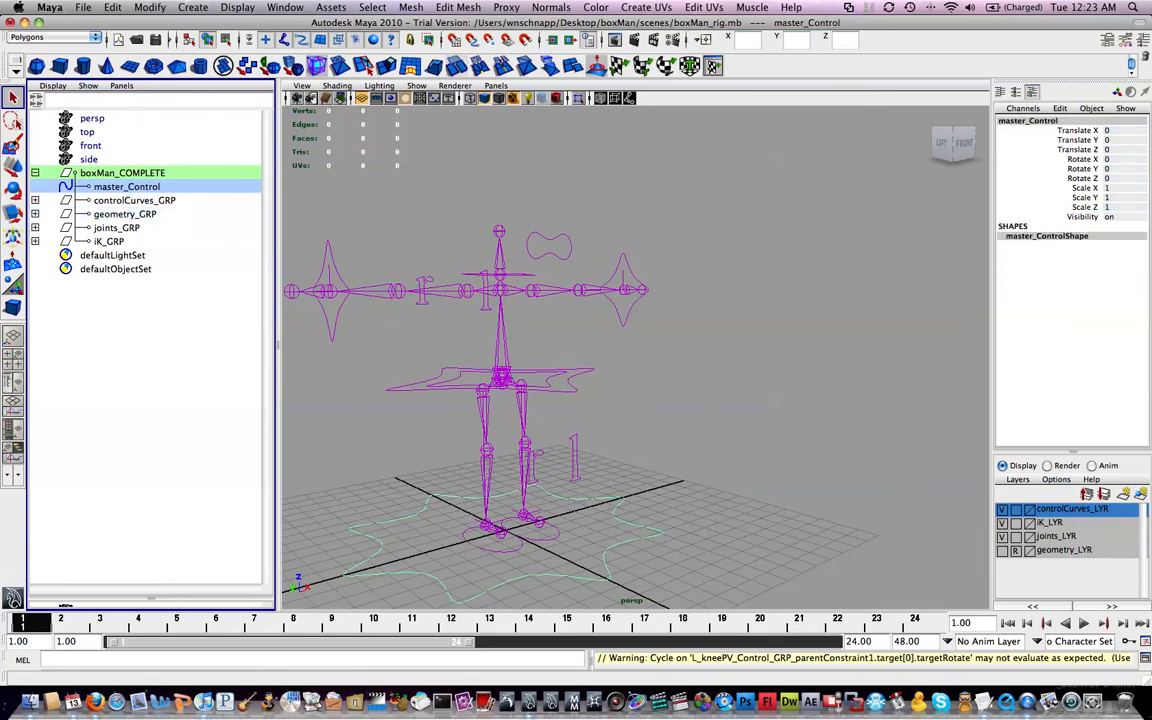
{"action": "left_click", "coordinate": [116, 227], "text": "super"}
{"action": "key", "text": "space"}
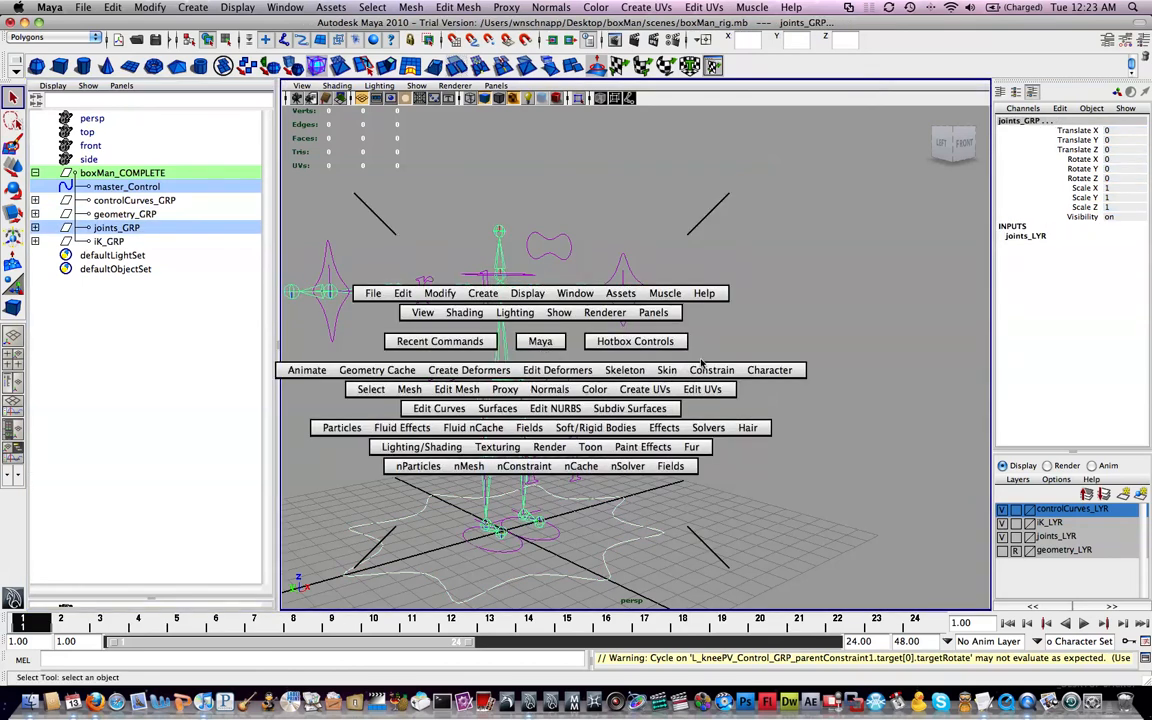
{"action": "left_click", "coordinate": [711, 370]}
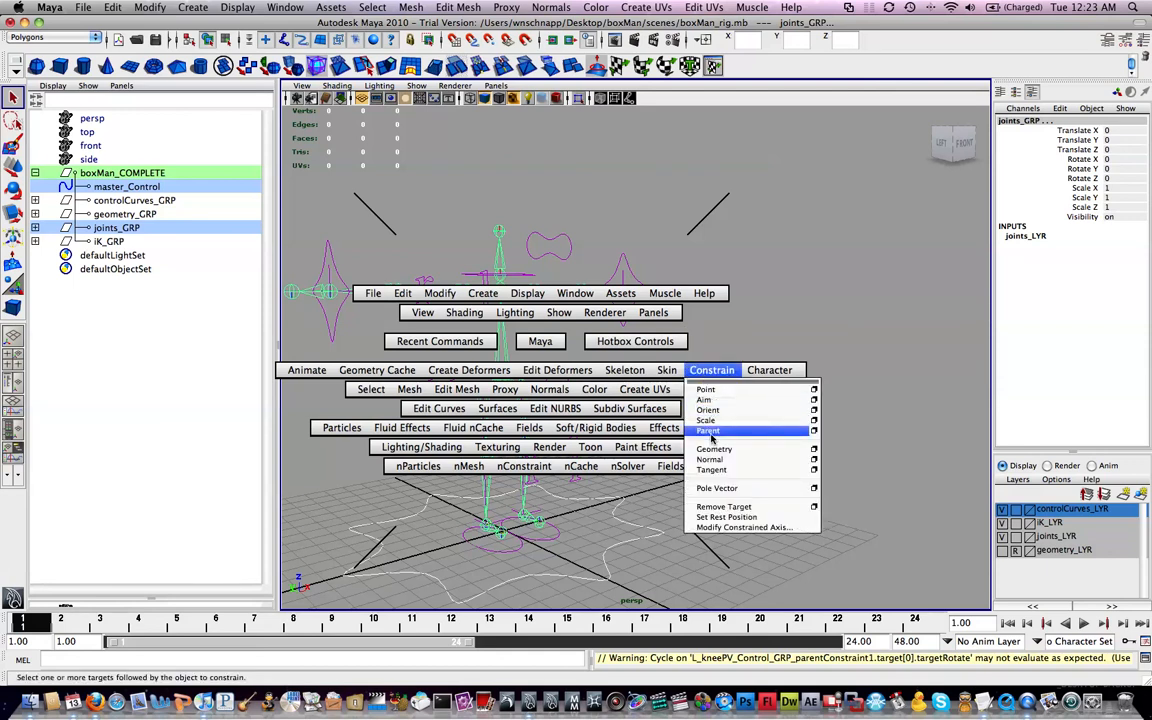
{"action": "left_click", "coordinate": [710, 431]}
{"action": "left_click", "coordinate": [711, 370]}
{"action": "left_click", "coordinate": [708, 420]}
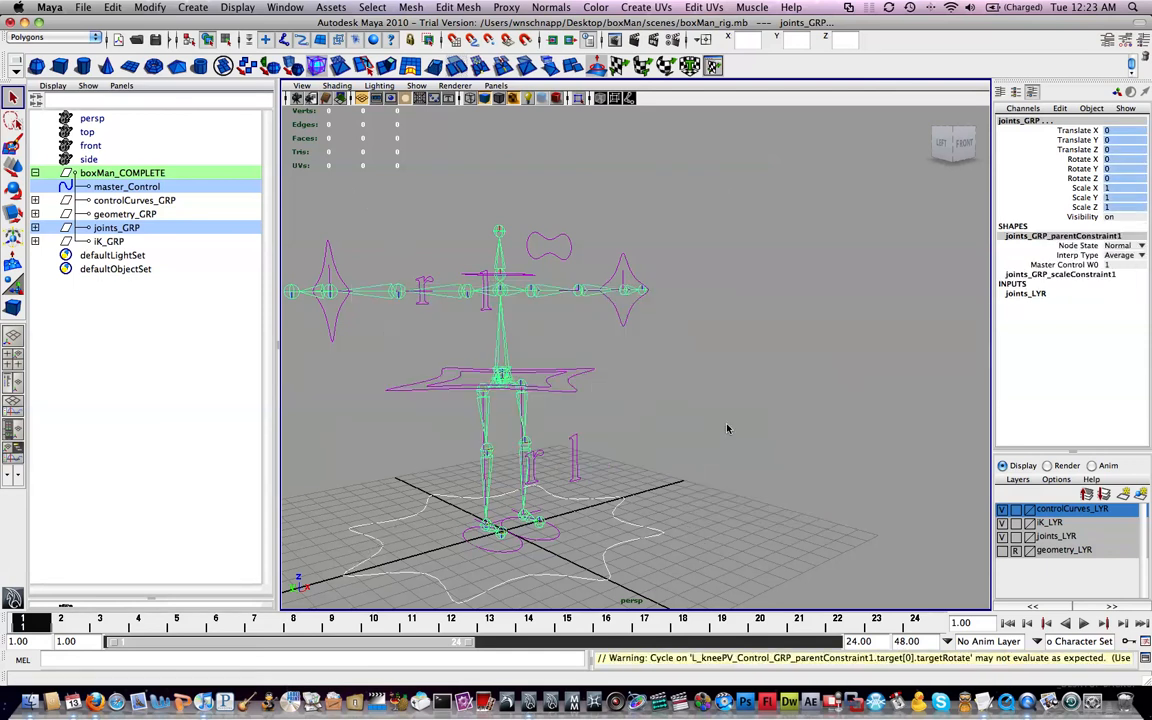
Step: Parent constrain and scale constrain iK_GRP to master_Control
{"action": "left_click", "coordinate": [126, 186]}
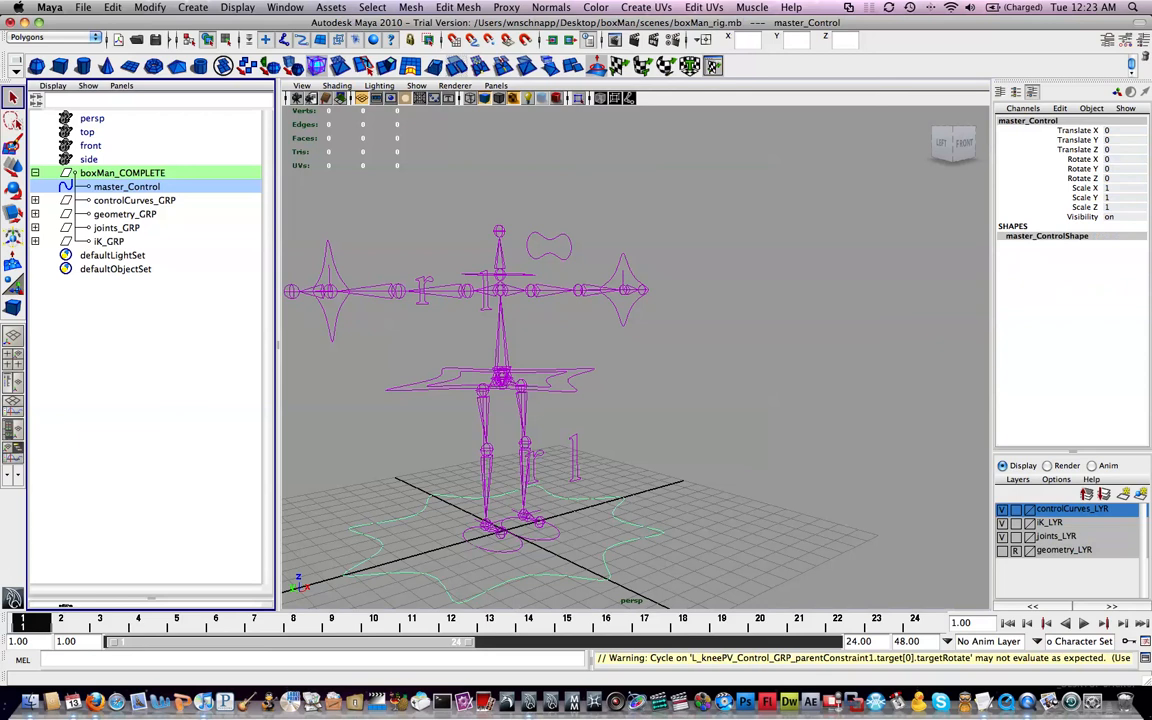
{"action": "left_click", "coordinate": [108, 241], "text": "ctrl"}
{"action": "key", "text": "space"}
{"action": "left_click", "coordinate": [712, 392]}
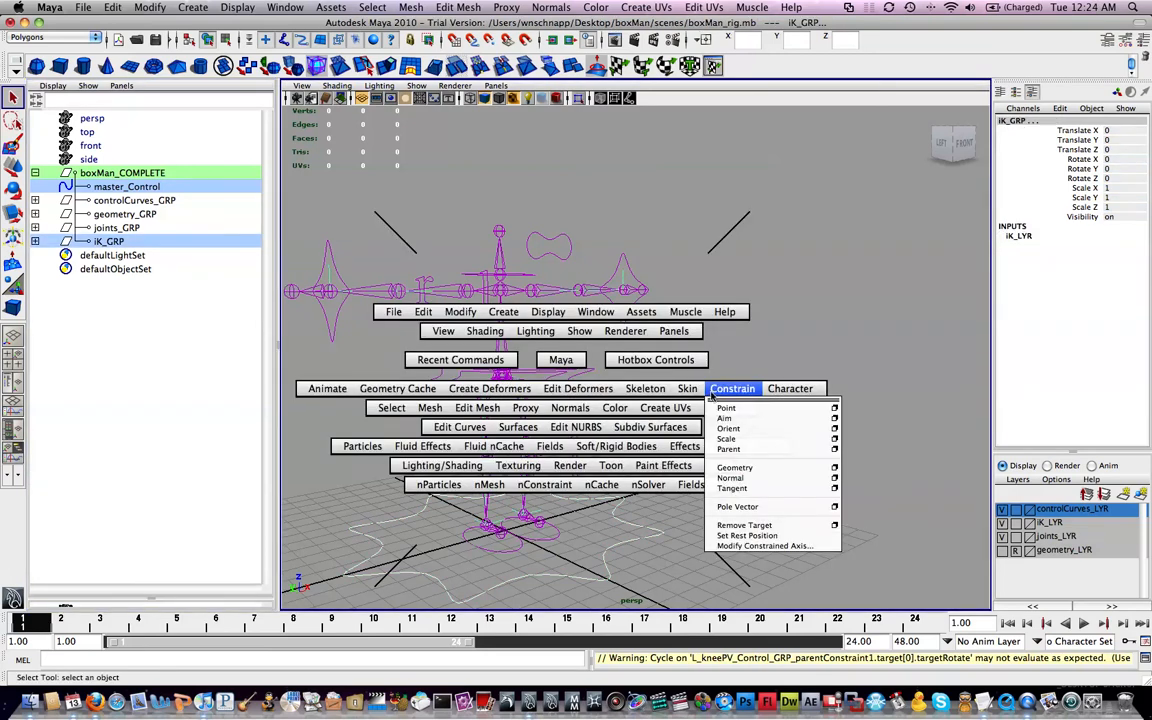
{"action": "left_click", "coordinate": [729, 449]}
{"action": "left_click", "coordinate": [743, 394]}
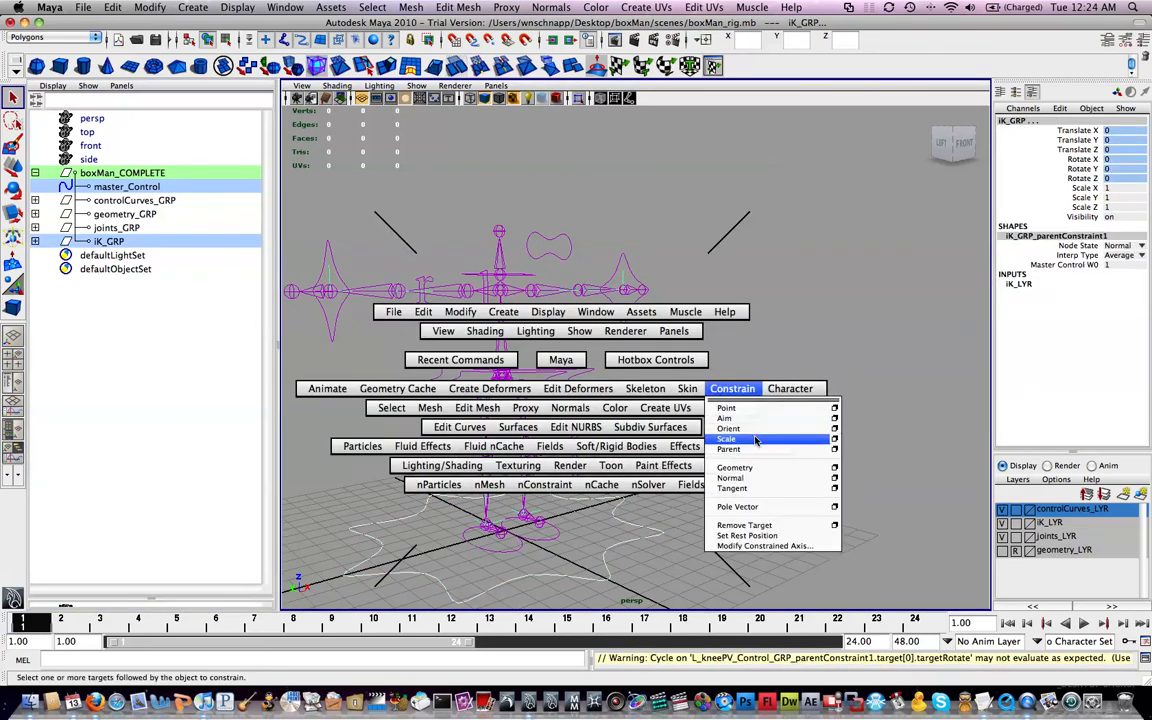
{"action": "left_click", "coordinate": [756, 438]}
Step: Test the master_Control constraints by scaling, moving and rotating the whole rig with it
{"action": "left_click_drag", "start_coordinate": [764, 429], "coordinate": [720, 442], "text": "alt"}
{"action": "middle_click_drag", "start_coordinate": [720, 442], "coordinate": [742, 328], "text": "alt"}
{"action": "left_click_drag", "start_coordinate": [742, 328], "coordinate": [646, 337], "text": "alt"}
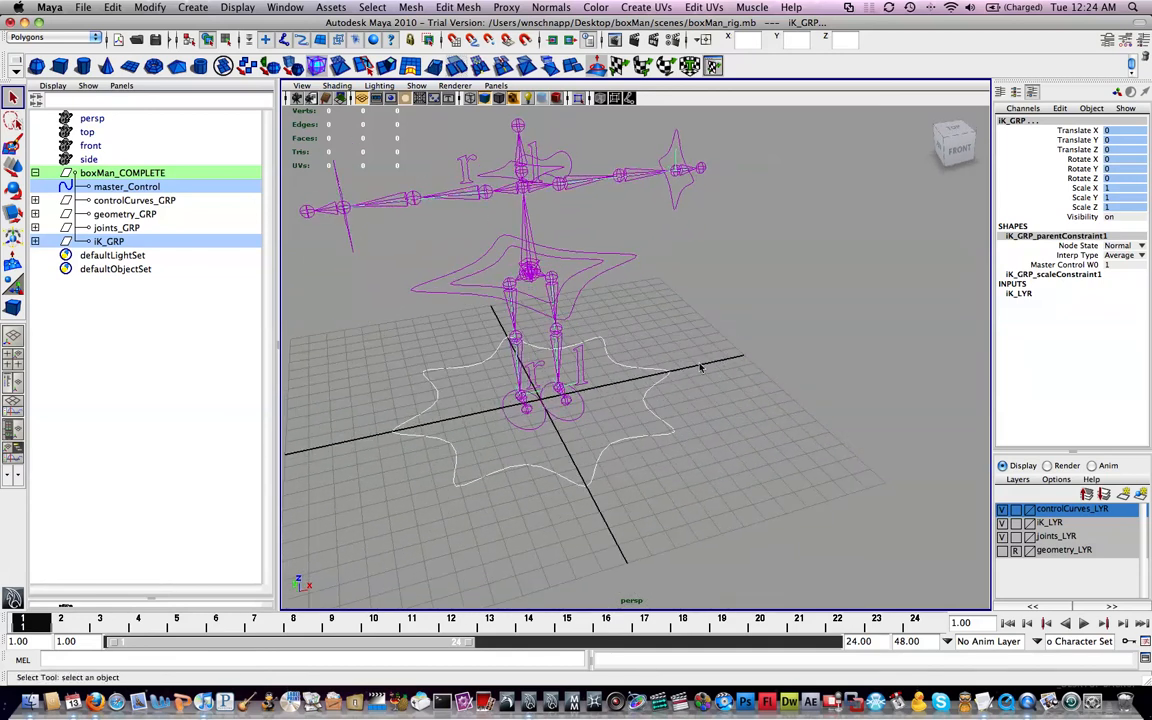
{"action": "left_click", "coordinate": [583, 350]}
{"action": "key", "text": "r"}
{"action": "left_click_drag", "start_coordinate": [537, 400], "coordinate": [884, 334]}
{"action": "key", "text": "e"}
{"action": "key", "text": "z"}
{"action": "key", "text": "w"}
{"action": "key", "text": "e"}
{"action": "key", "text": "r"}
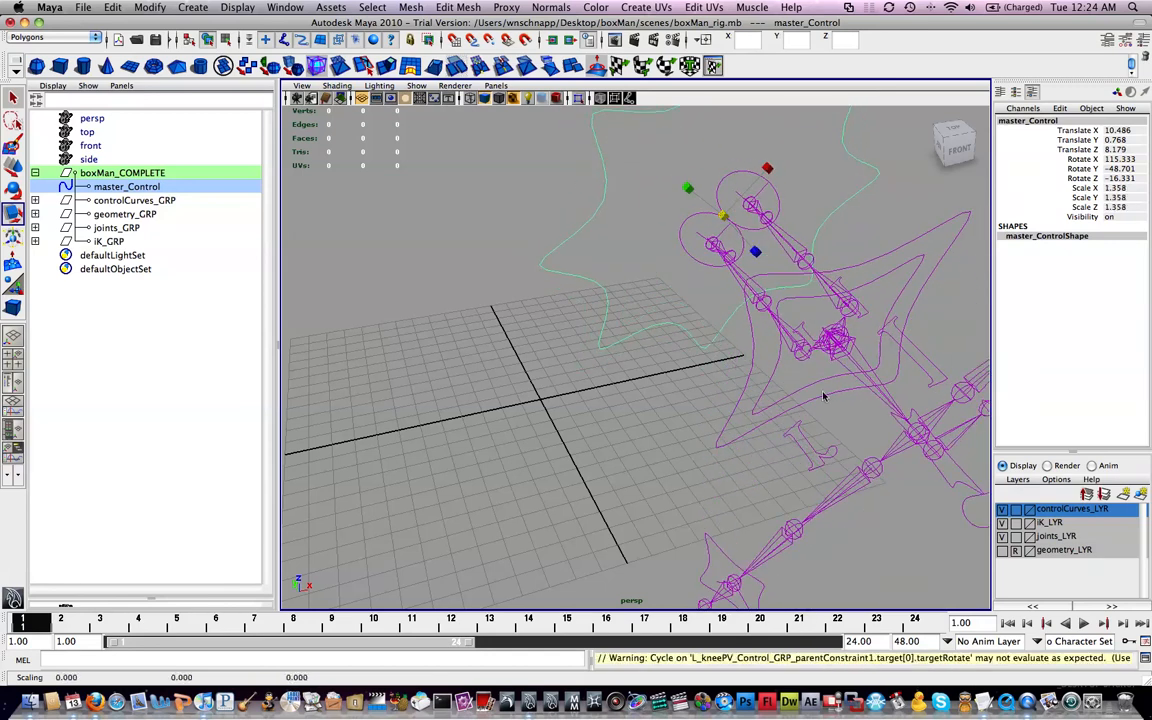
Step: Test moving a hand control on the transformed rig, and undo the test transforms
{"action": "key", "text": "w"}
{"action": "left_click", "coordinate": [699, 548]}
{"action": "left_click_drag", "start_coordinate": [732, 587], "coordinate": [775, 454]}
{"action": "key", "text": "super+z"}
{"action": "key", "text": "super+z"}
{"action": "key", "text": "super+z"}
{"action": "key", "text": "super+z"}
{"action": "key", "text": "super+z"}
{"action": "key", "text": "super+z"}
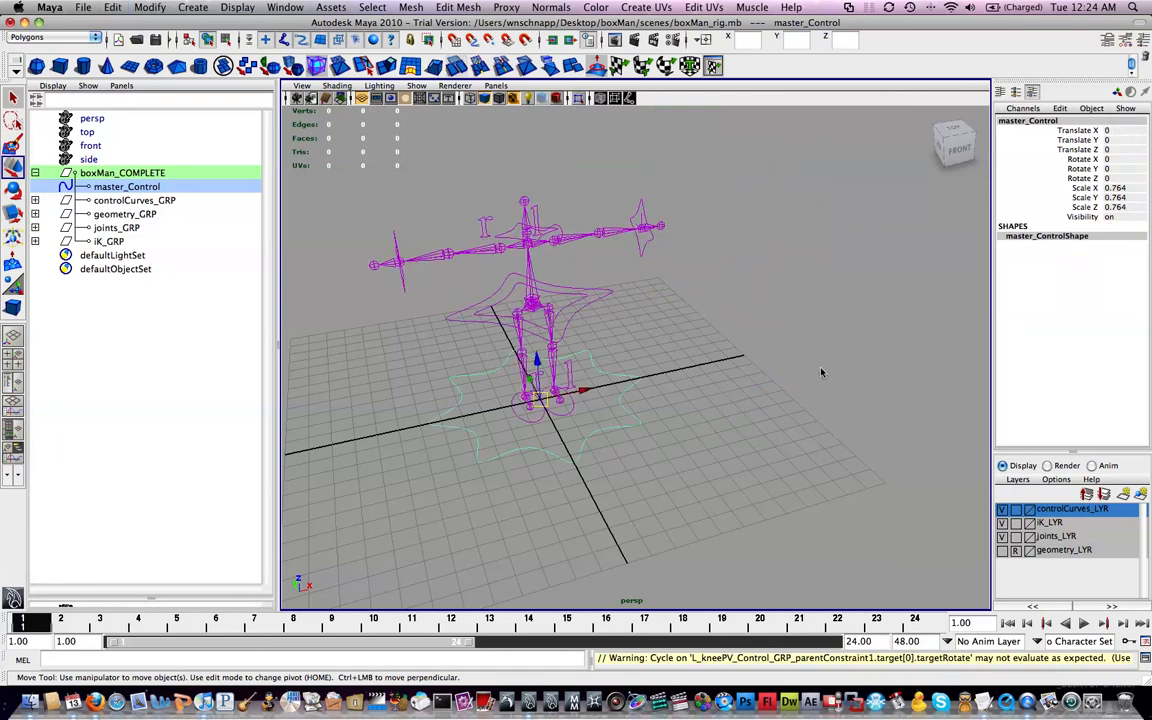
Step: Set master_Control's Scale X, Scale Y and Scale Z to 1
{"action": "left_click_drag", "start_coordinate": [1119, 187], "coordinate": [1117, 215]}
{"action": "type", "text": "1"}
{"action": "key", "text": "Return"}
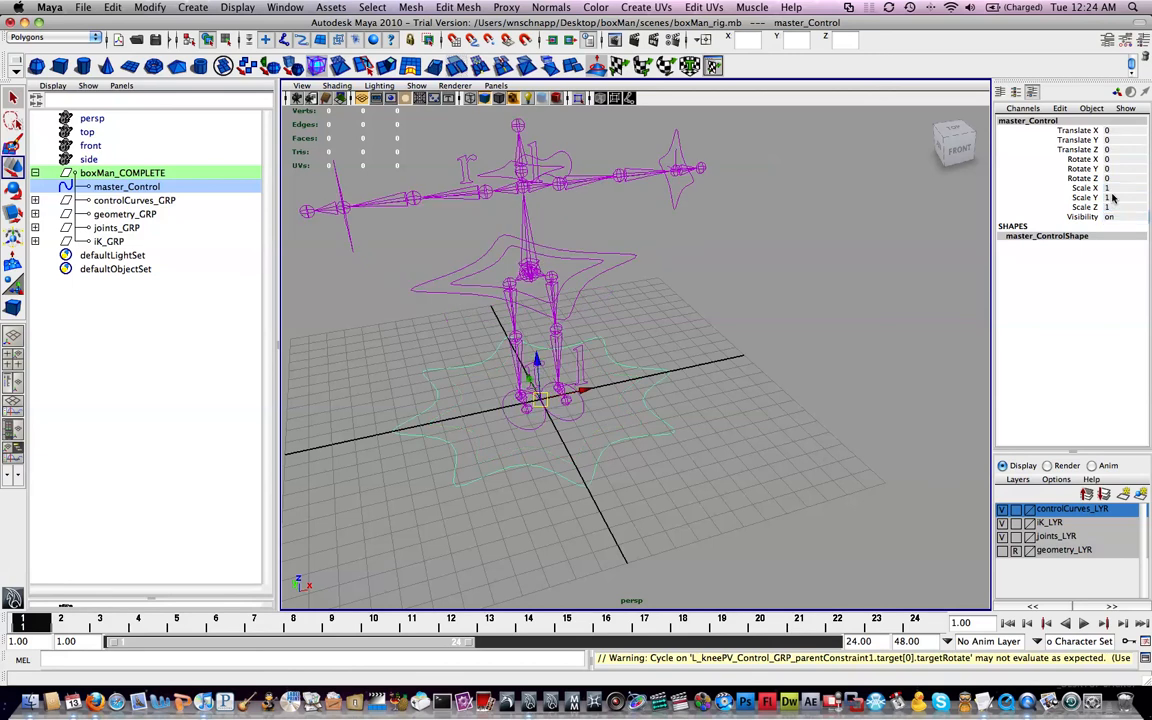
{"action": "middle_click_drag", "start_coordinate": [762, 336], "coordinate": [810, 368], "text": "alt"}
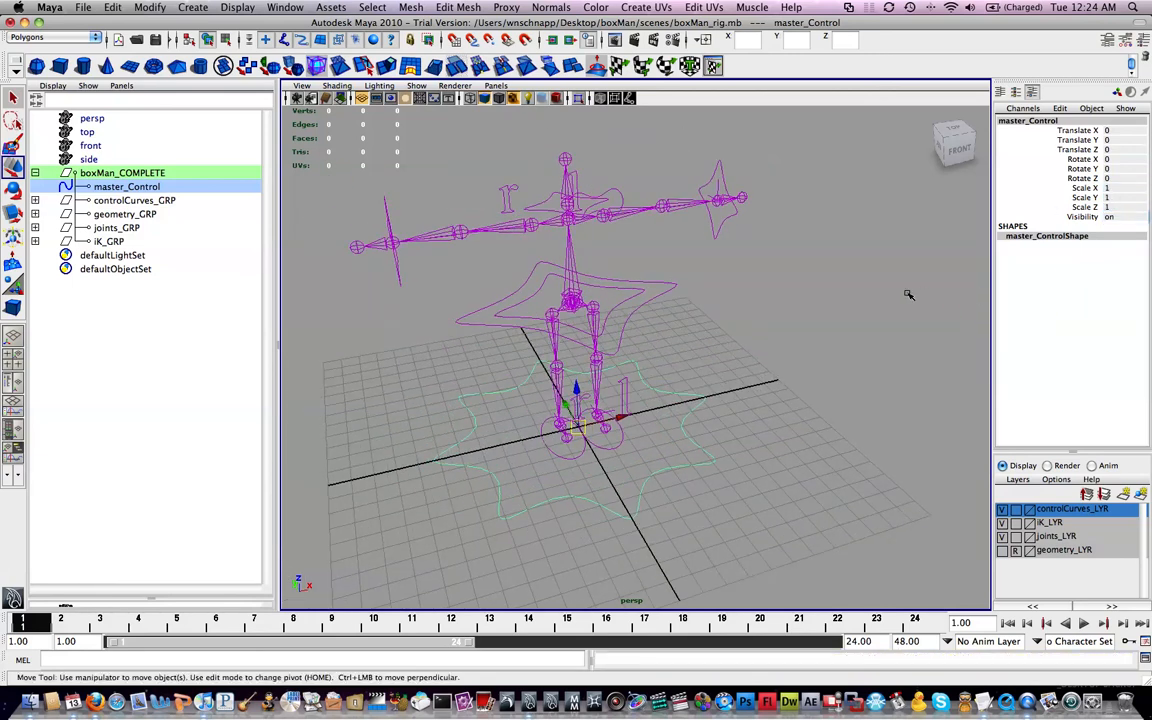
{"action": "mouse_move", "coordinate": [2, 717]}
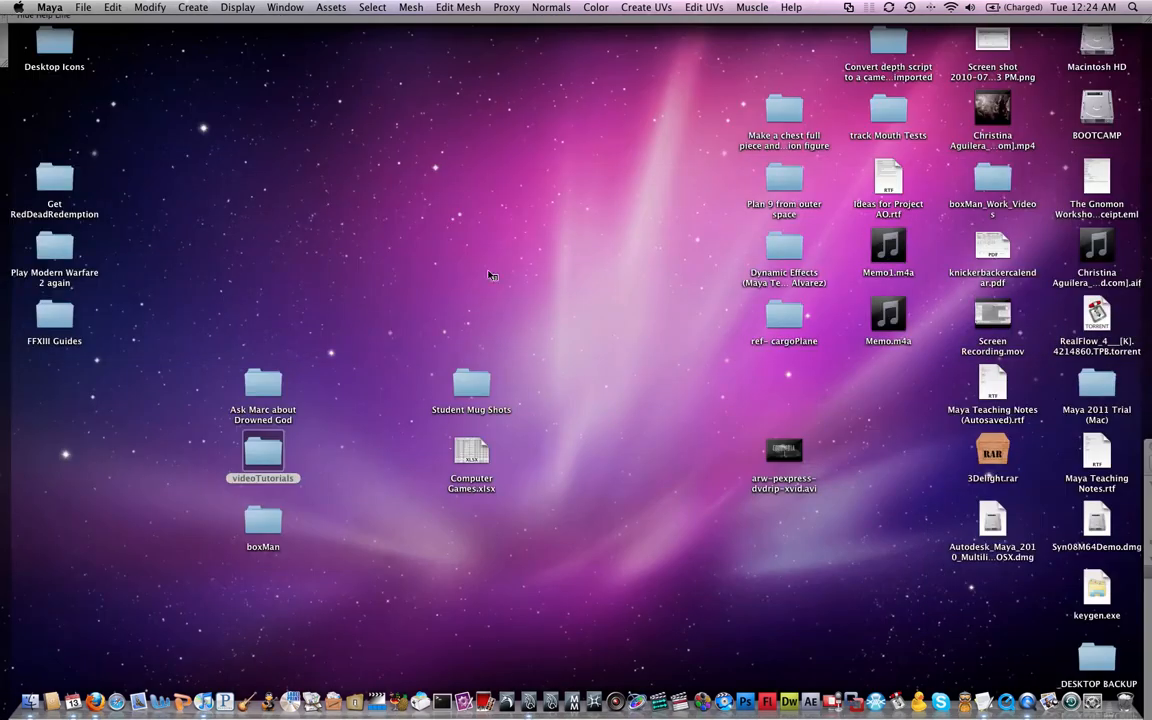